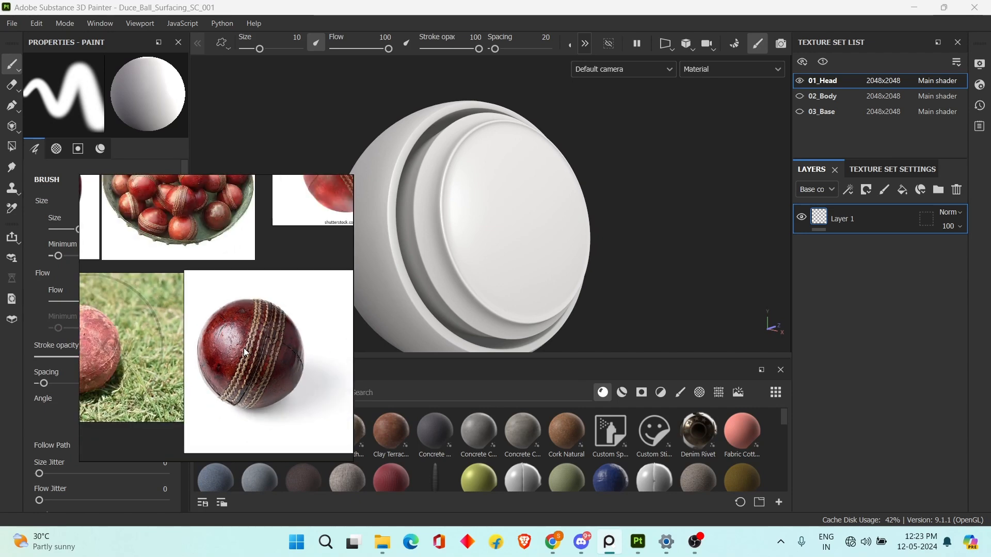
Examine the seam stitching, cracks and leather surface of the dark red worn cricket ball in the reference board.
middle_drag(251, 346, 239, 351)
scroll(229, 346, up, 3)
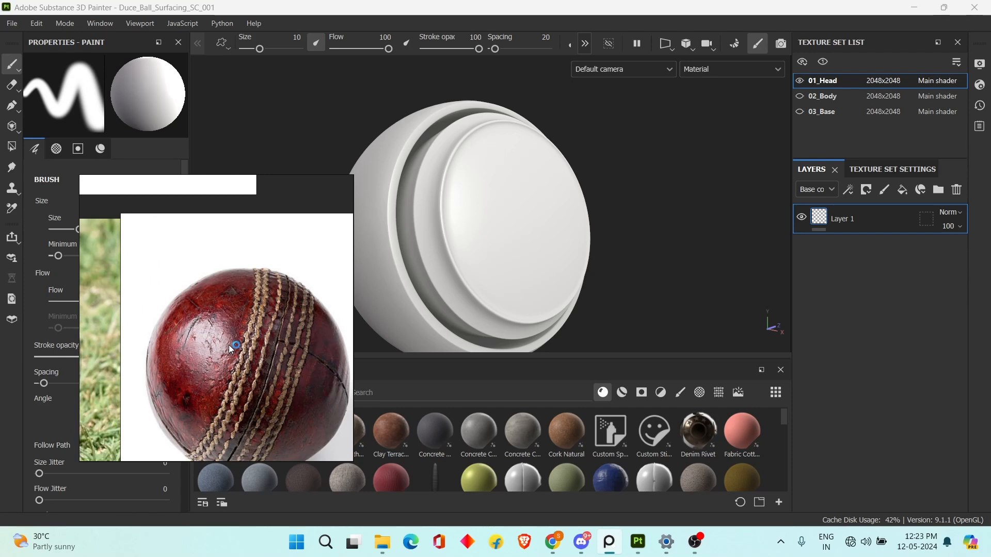
scroll(228, 345, down, 3)
middle_drag(236, 339, 264, 363)
scroll(219, 356, up, 4)
scroll(219, 356, down, 3)
middle_drag(166, 356, 270, 324)
scroll(211, 357, up, 3)
scroll(219, 357, down, 3)
mouse_move(228, 367)
middle_down()
mouse_move(190, 348)
mouse_move(92, 348)
middle_up()
Examine the glossy Duke & Son cricket ball reference, including its highlights, seam and gold lettering.
alt+middle_drag(551, 270, 575, 262)
alt+drag(662, 260, 635, 264)
scroll(221, 330, down, 4)
middle_drag(159, 310, 120, 314)
scroll(253, 327, down, 5)
middle_drag(345, 334, 205, 313)
scroll(263, 415, up, 3)
middle_drag(263, 415, 258, 359)
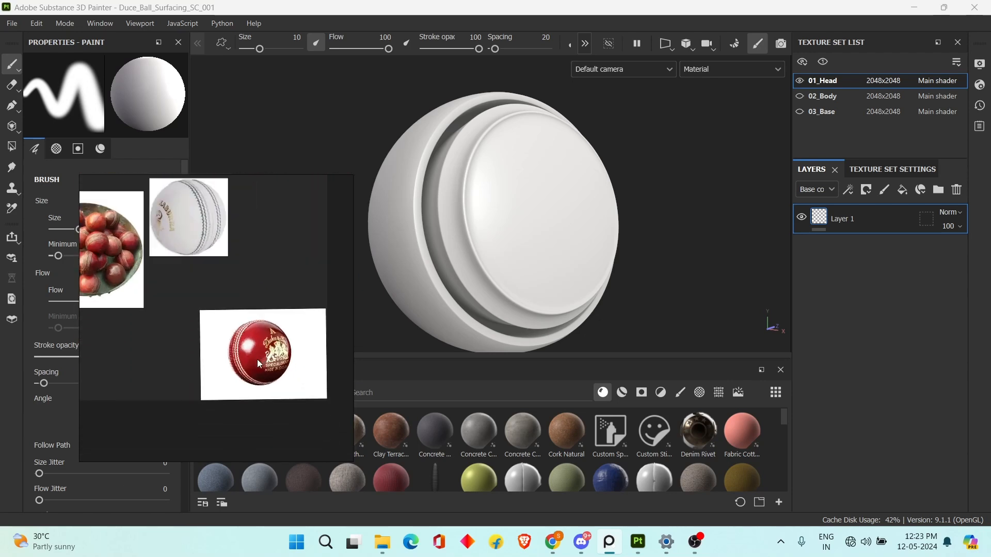
scroll(258, 361, up, 3)
scroll(235, 324, up, 2)
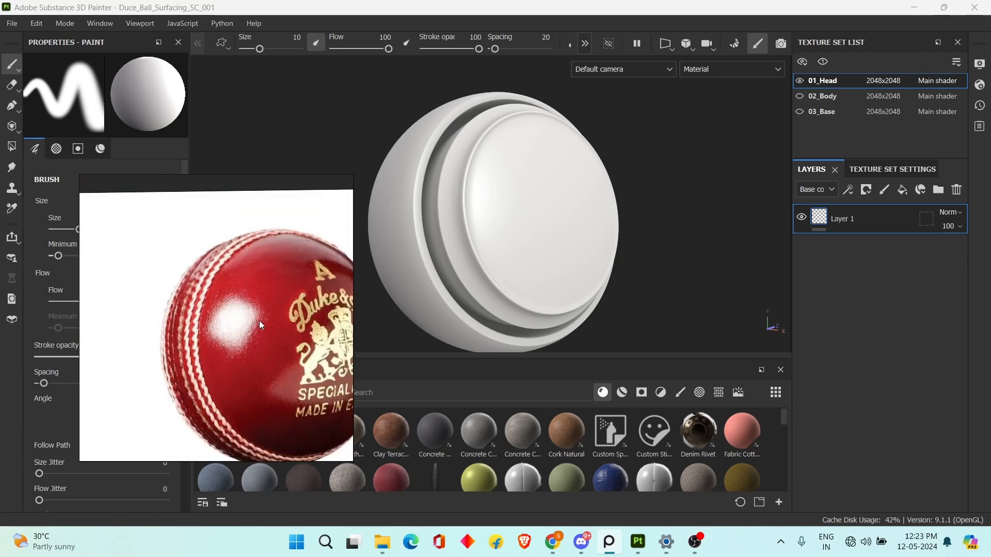
scroll(259, 321, down, 2)
scroll(257, 321, up, 2)
scroll(264, 327, down, 2)
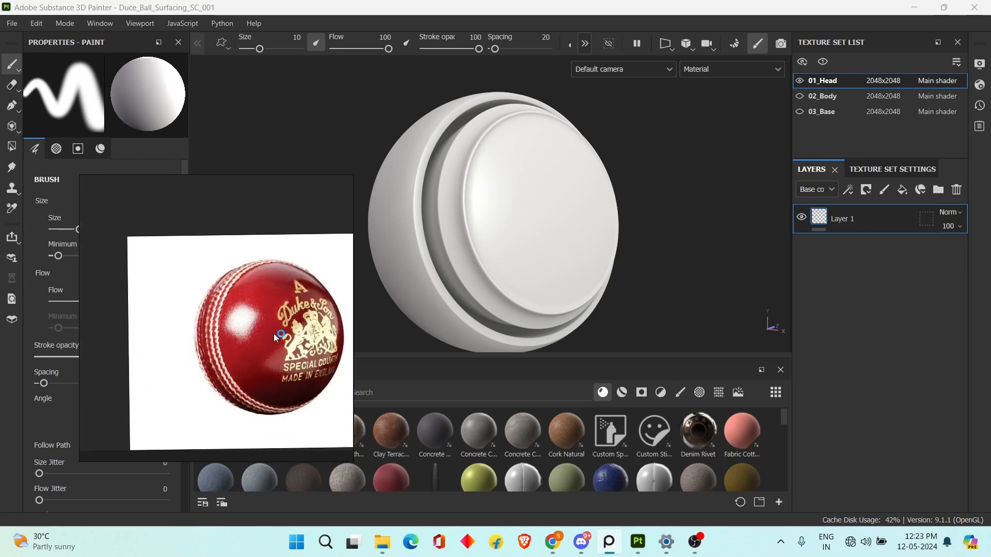
Look over the other cricket ball references and examine the faded, scuffed pink ball's worn surface.
scroll(274, 333, down, 3)
middle_drag(249, 335, 310, 382)
middle_drag(238, 344, 334, 361)
middle_drag(272, 349, 246, 388)
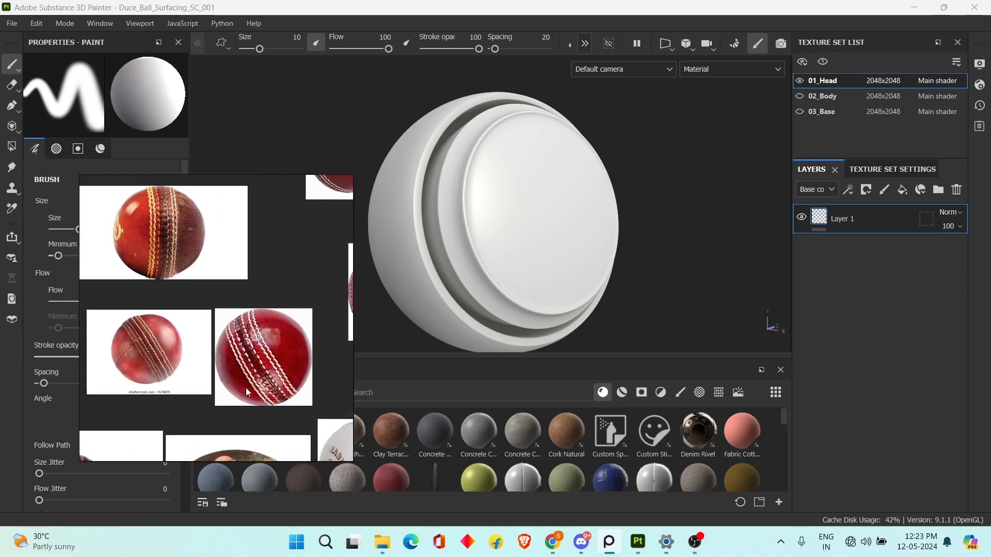
middle_drag(176, 339, 336, 330)
middle_drag(233, 356, 380, 349)
middle_drag(285, 204, 264, 299)
scroll(265, 300, up, 3)
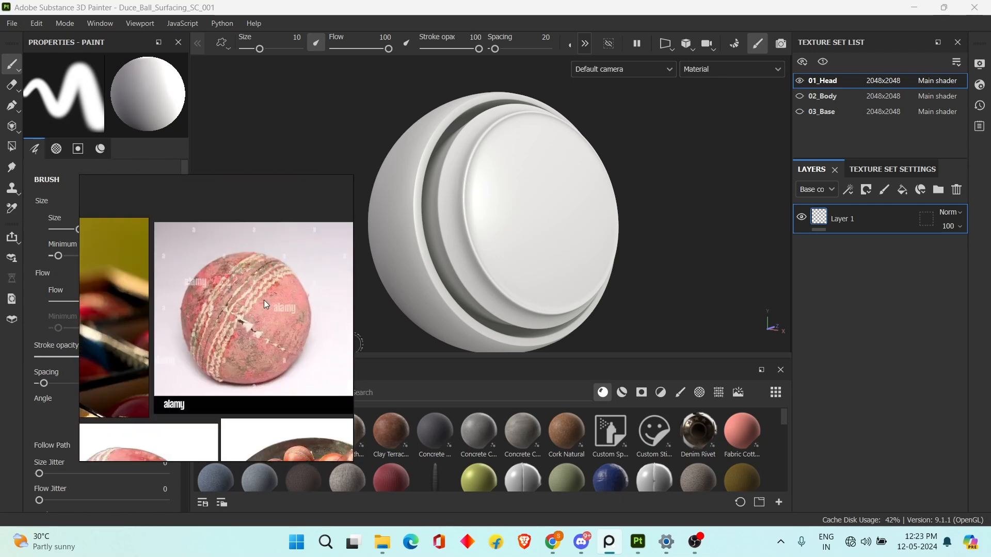
scroll(258, 323, up, 1)
scroll(273, 320, down, 2)
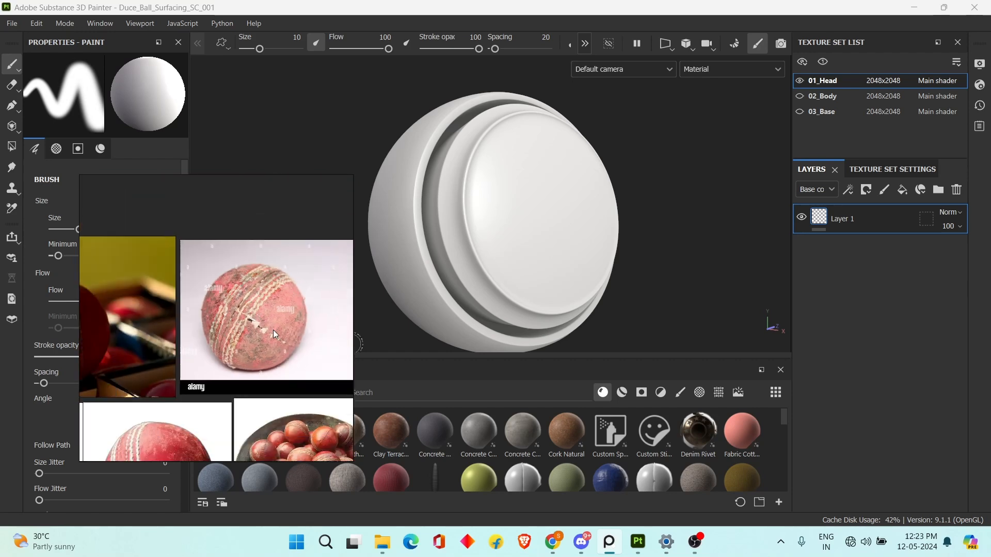
scroll(273, 333, down, 1)
Examine the color variation and surface wear of the red balls piled in the bowl reference.
middle_drag(272, 345, 245, 277)
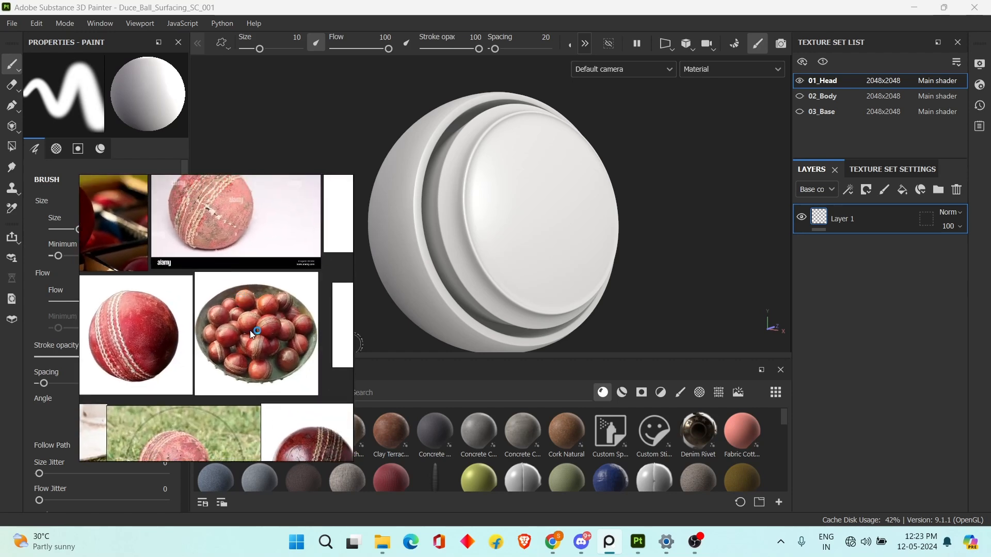
middle_drag(250, 336, 231, 325)
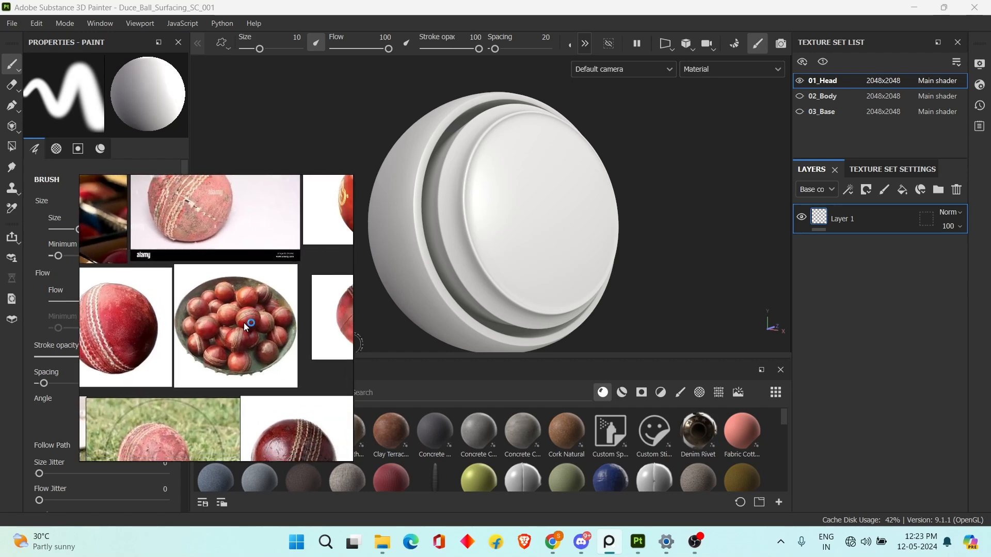
scroll(244, 325, up, 5)
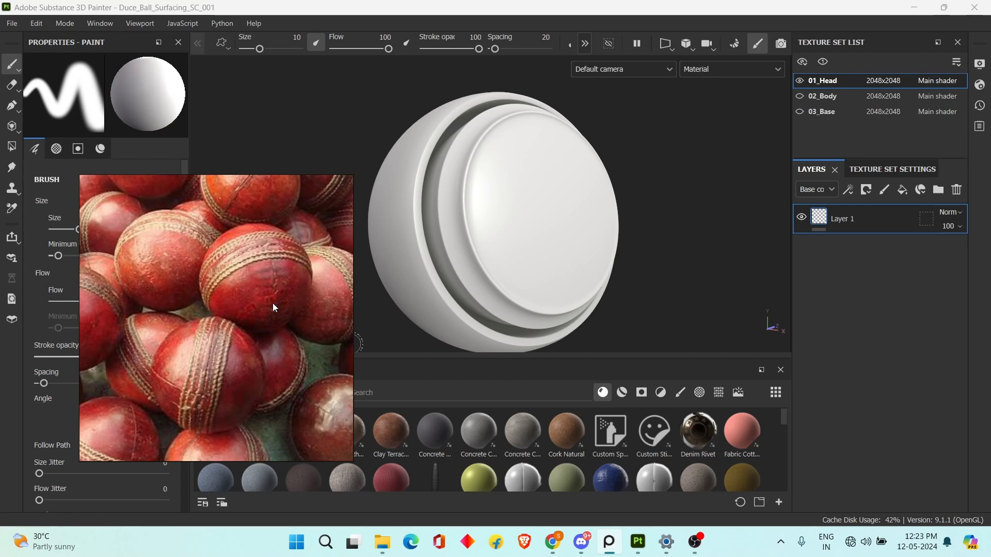
scroll(273, 303, down, 4)
middle_drag(251, 336, 378, 316)
middle_drag(194, 308, 219, 255)
middle_drag(314, 368, 137, 386)
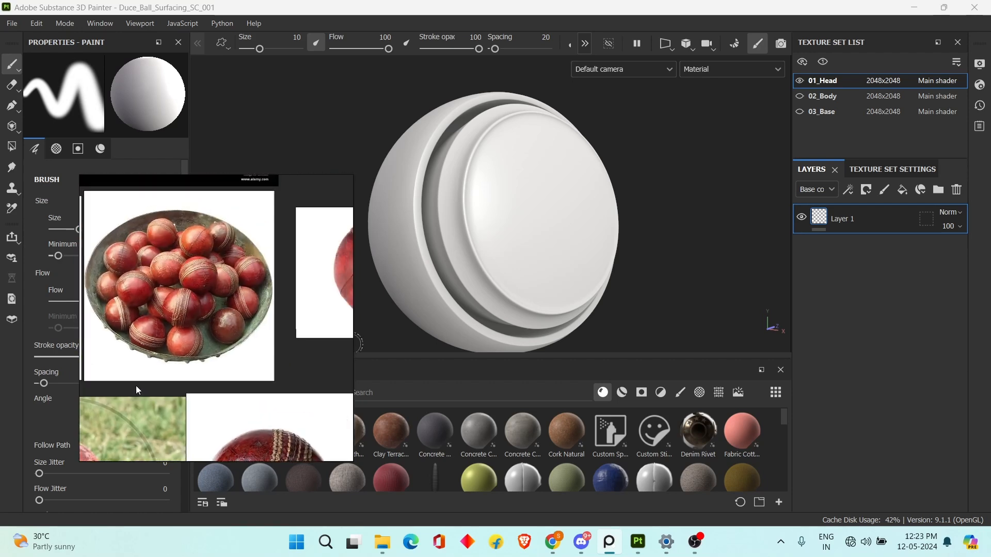
scroll(209, 354, up, 8)
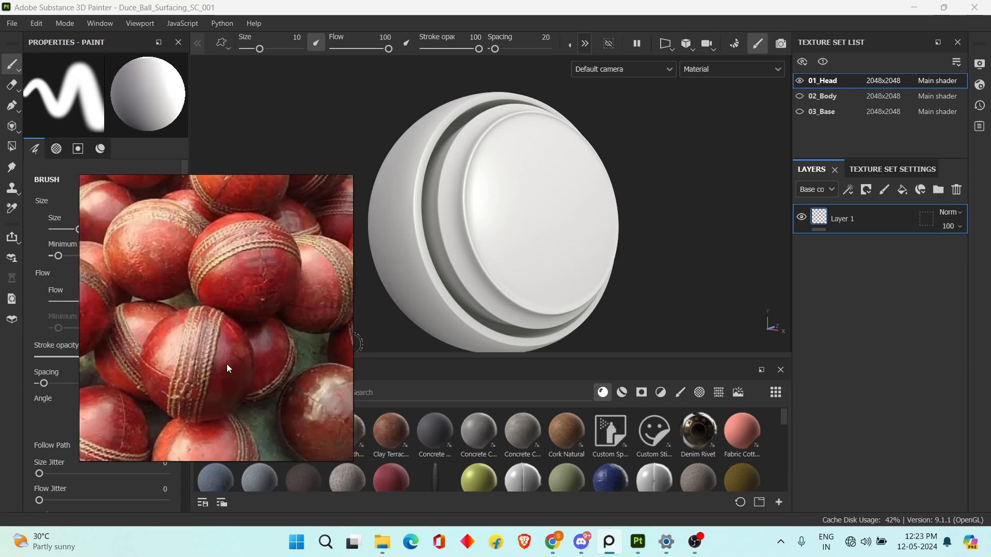
scroll(231, 364, up, 2)
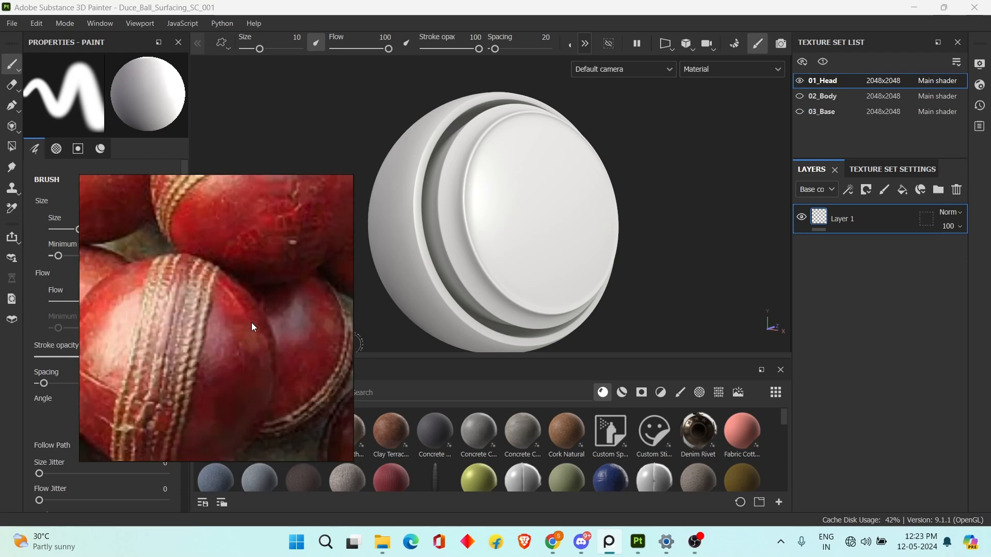
middle_drag(222, 322, 235, 348)
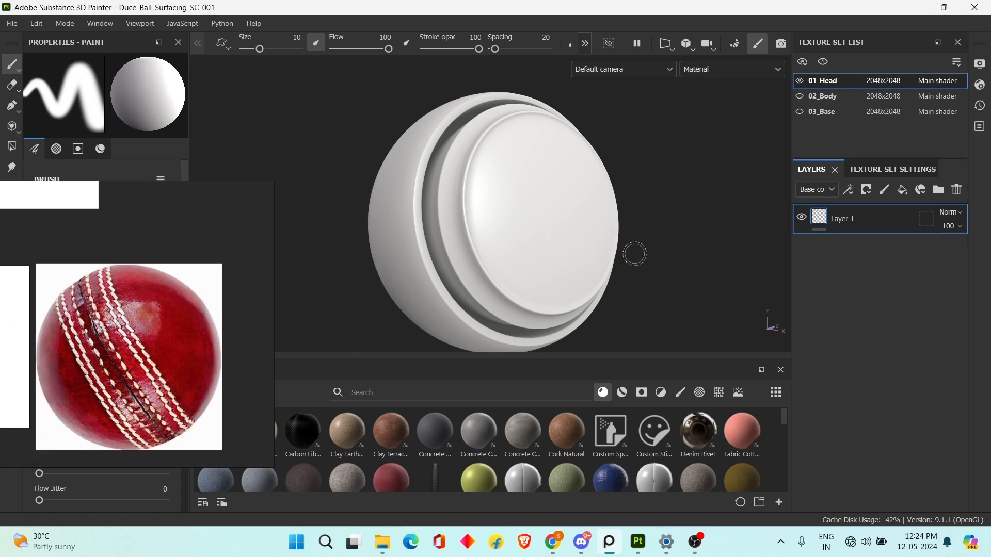
Add a fill layer above Layer 1 in 01_Head and sample its base color from the reference ball's dark red leather.
alt+drag(635, 252, 622, 260)
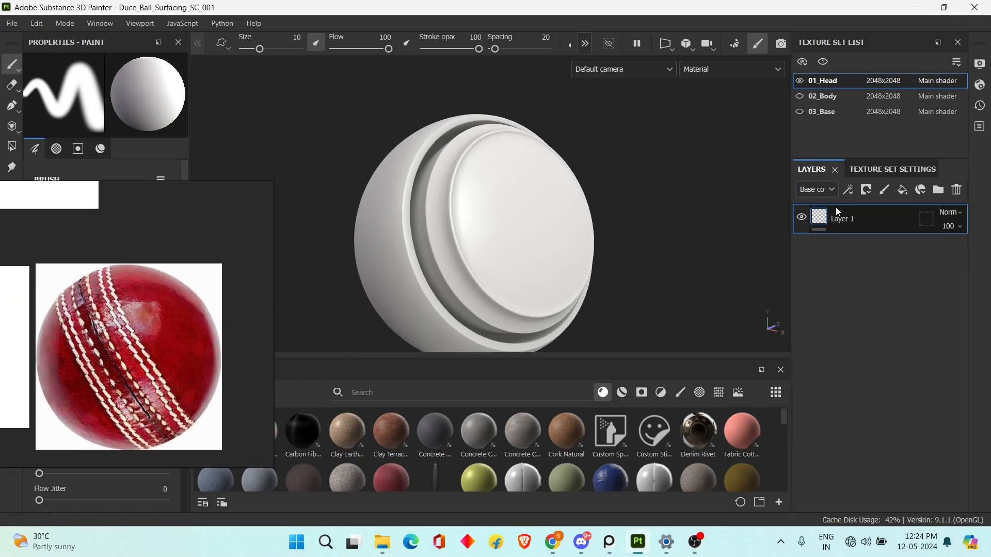
click(903, 190)
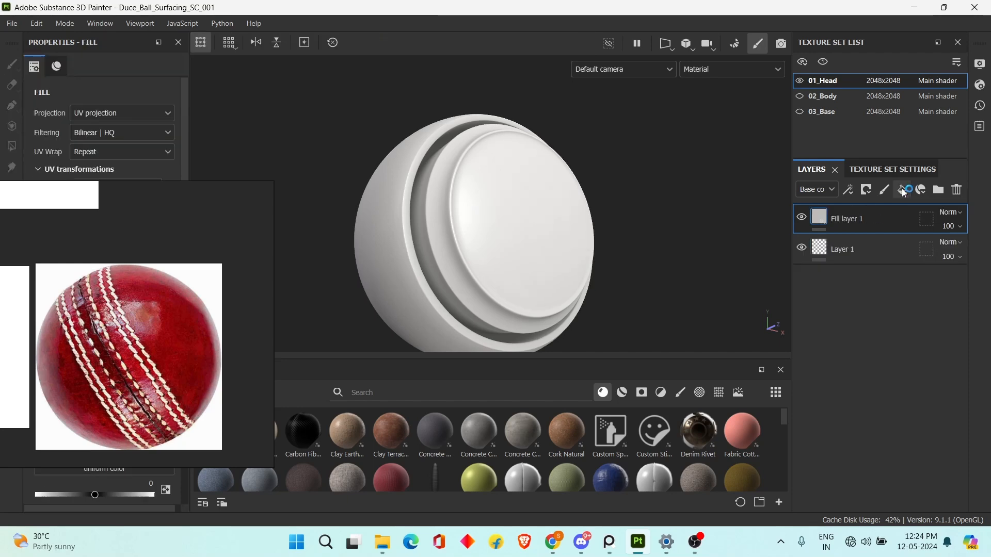
drag(173, 270, 413, 219)
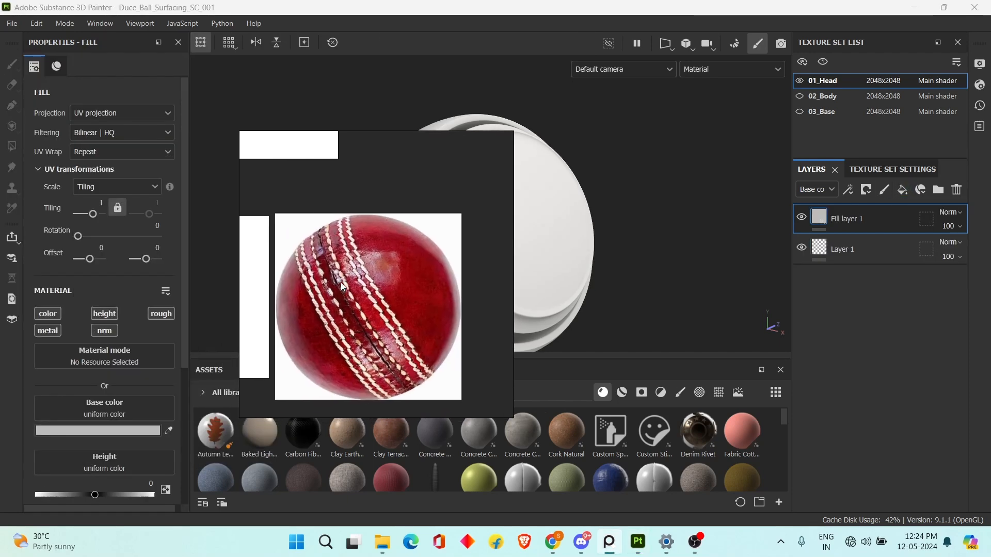
scroll(398, 272, up, 2)
right_drag(289, 268, 317, 334)
scroll(82, 310, down, 3)
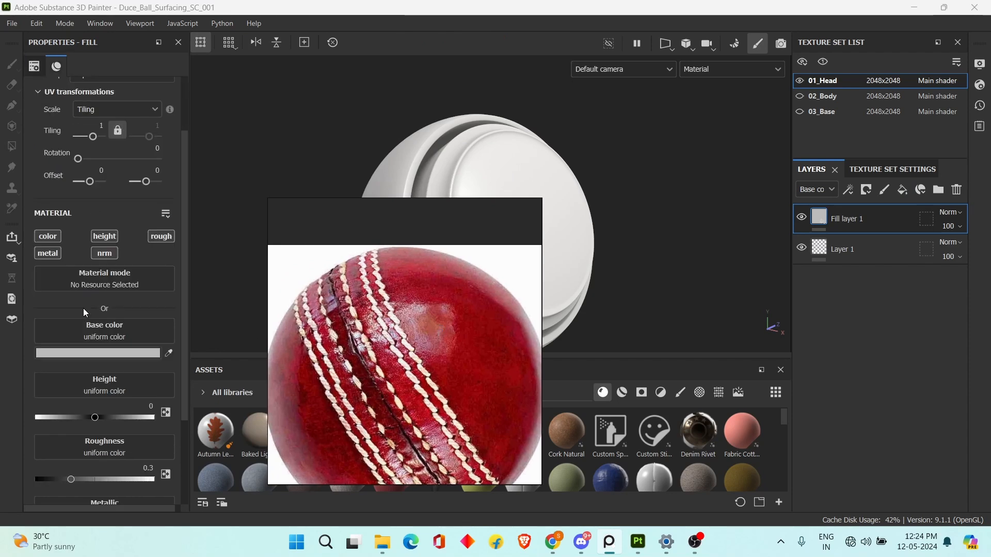
right_drag(437, 305, 376, 271)
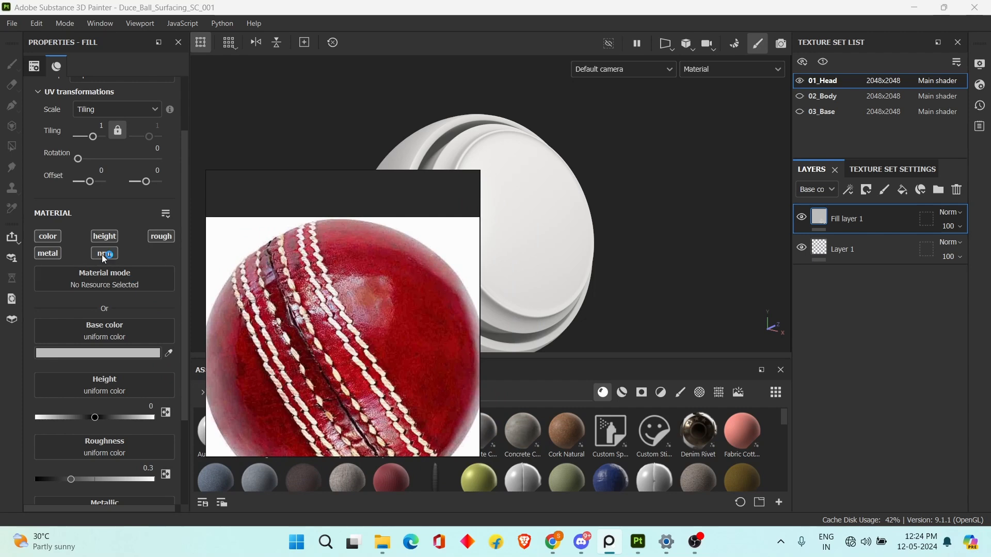
click(168, 353)
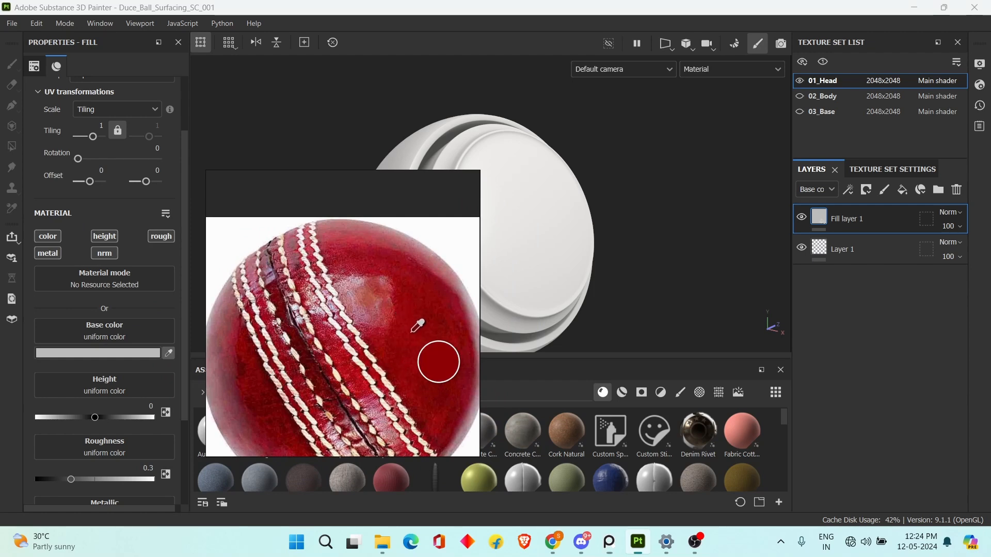
click(431, 335)
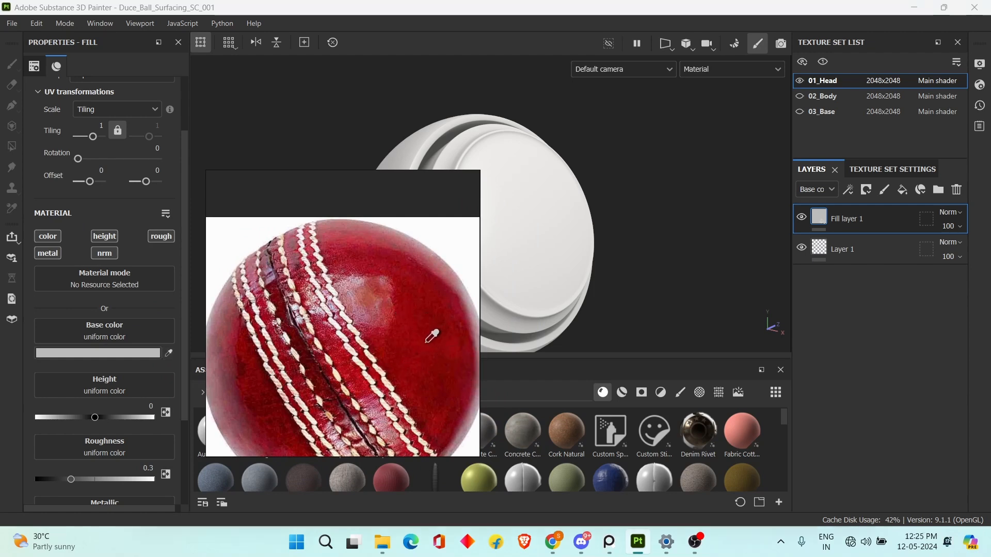
drag(414, 308, 160, 296)
drag(50, 289, 202, 266)
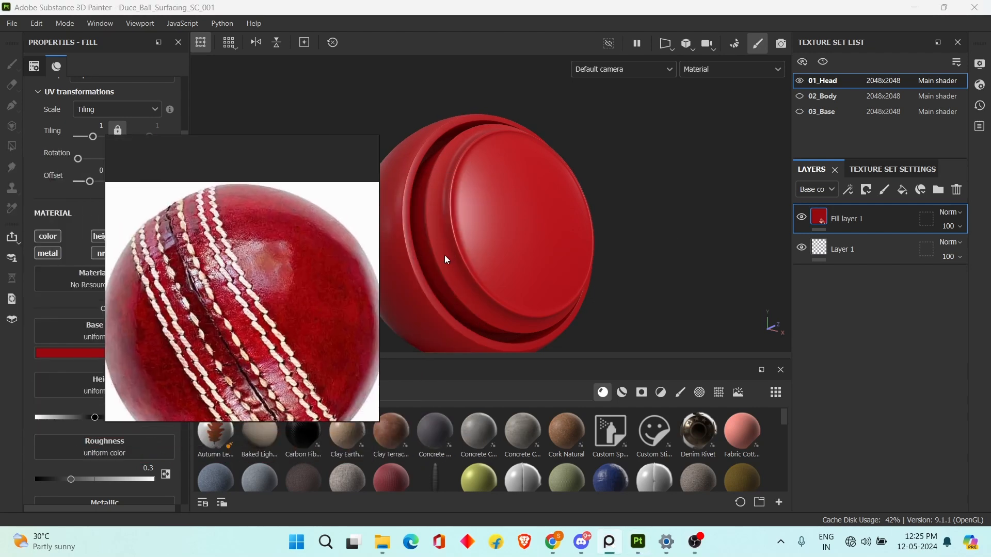
Duplicate the red fill layer and darken the copy's base color to 82090E.
alt+drag(551, 251, 606, 255)
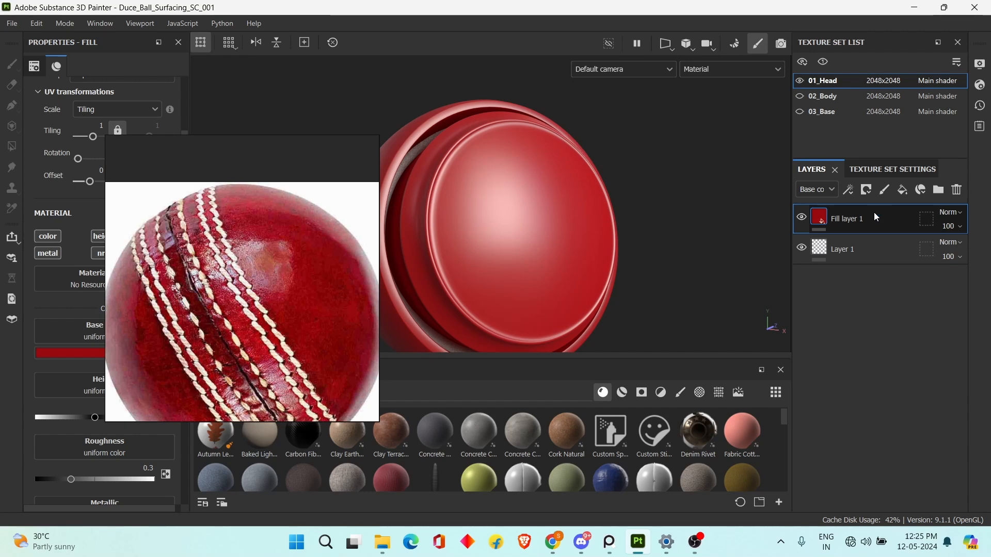
key(ctrl+d)
drag(254, 283, 387, 333)
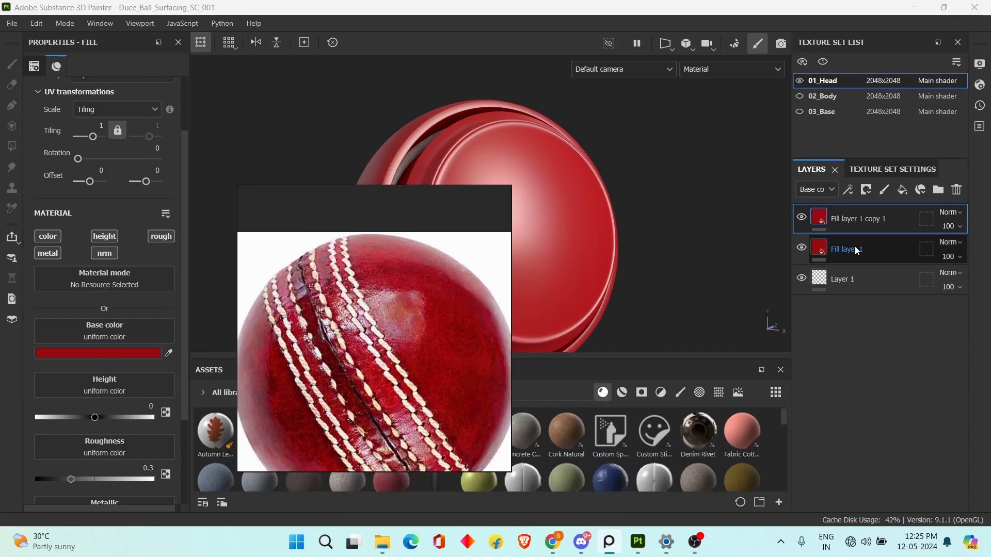
right_drag(319, 278, 370, 253)
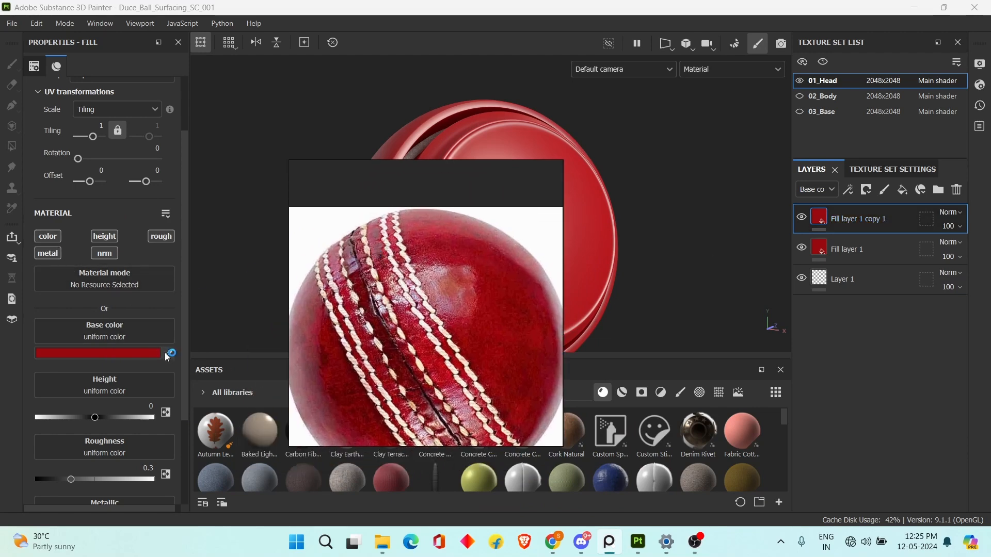
click(145, 354)
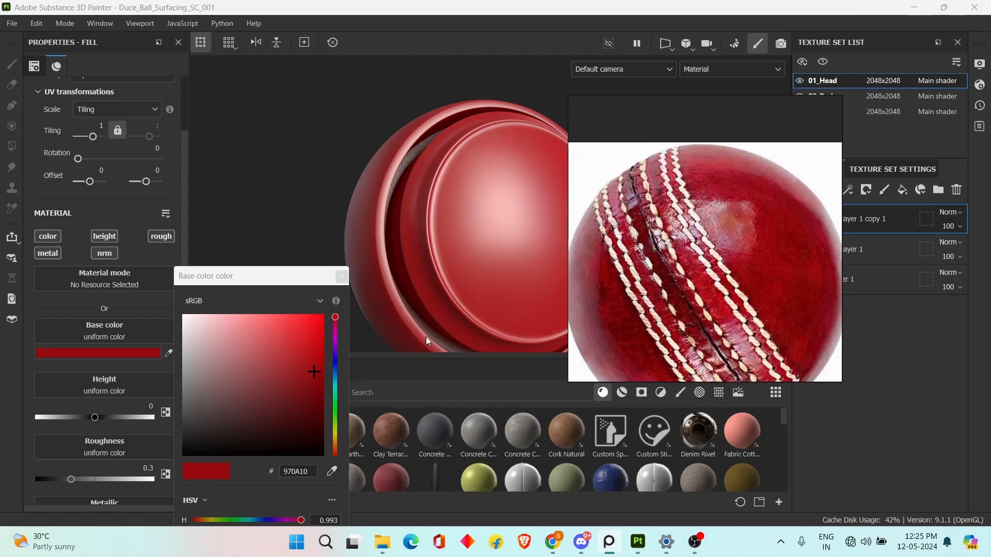
drag(283, 283, 223, 174)
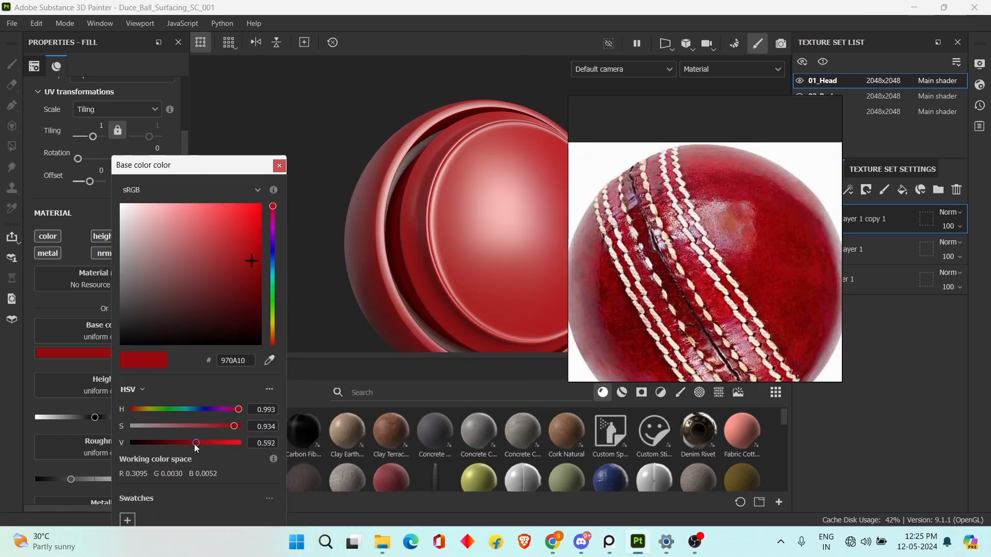
drag(194, 444, 187, 433)
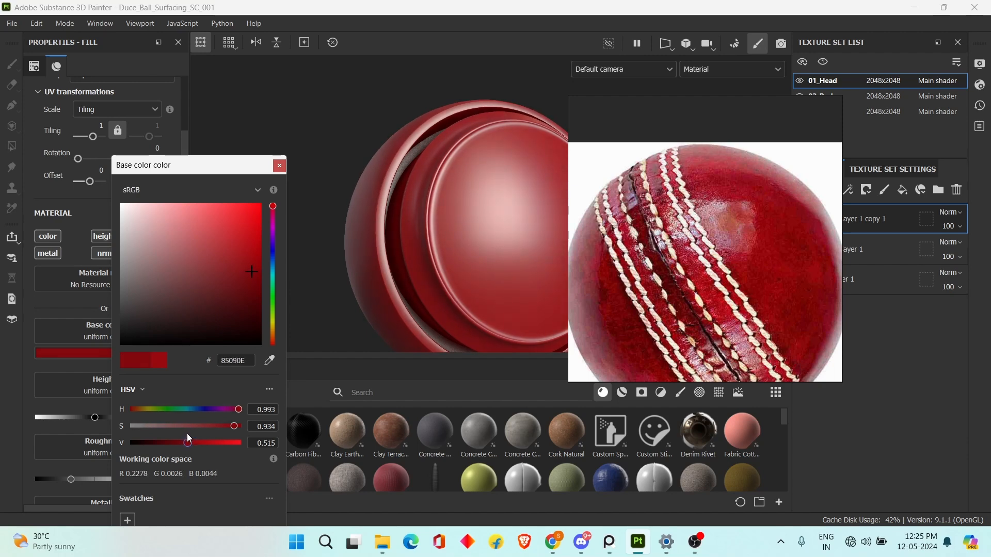
click(279, 166)
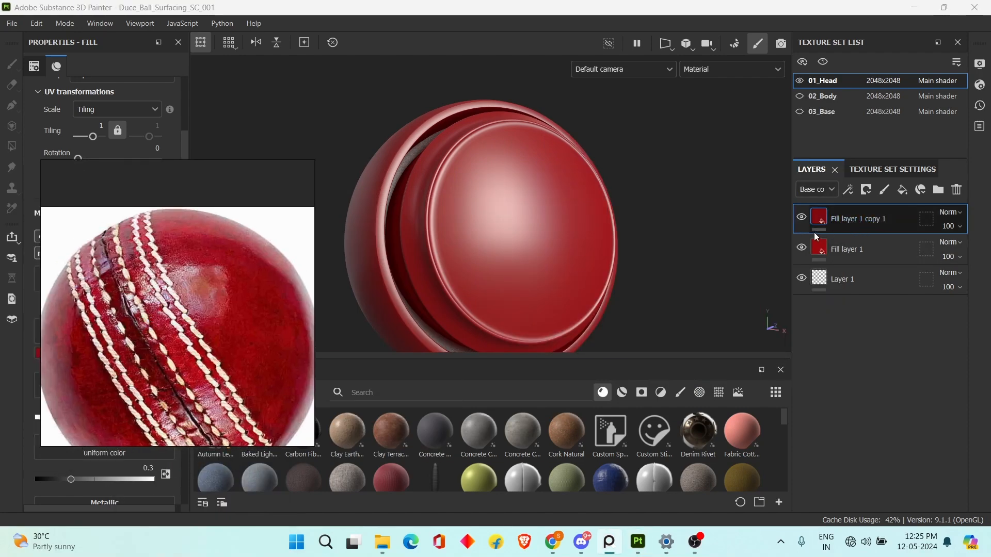
Add a black mask to the darker red fill layer and add a fill effect to that mask.
click(867, 191)
click(885, 218)
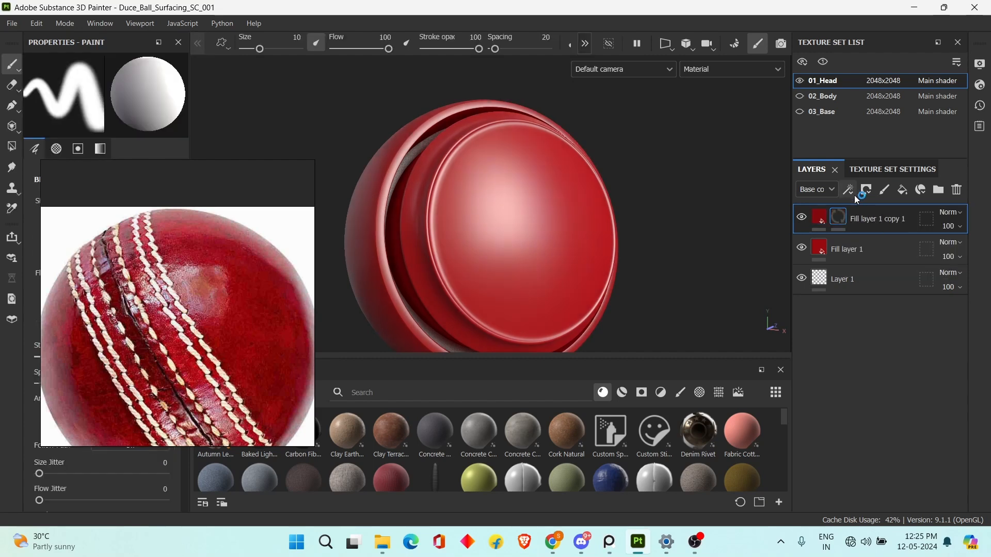
click(850, 193)
click(888, 236)
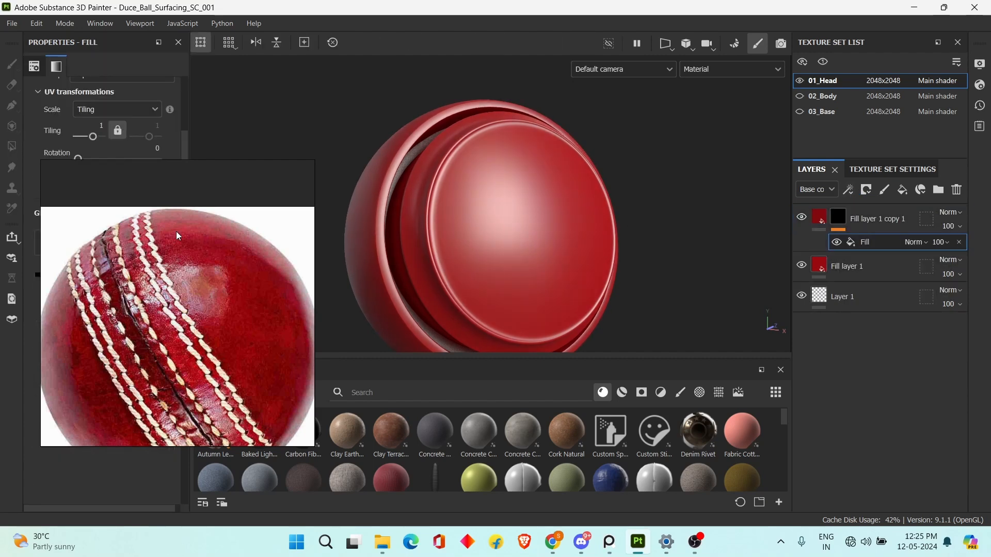
Search the procedural textures for cloud and assign Clouds 3 to the fill in the darker red layer's mask.
drag(137, 248, 300, 269)
click(104, 243)
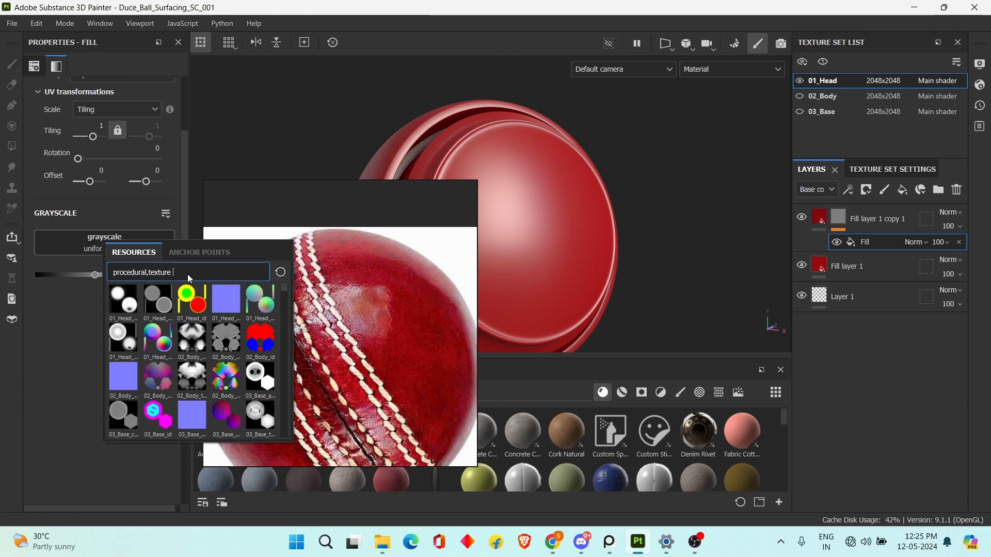
scroll(194, 277, down, 3)
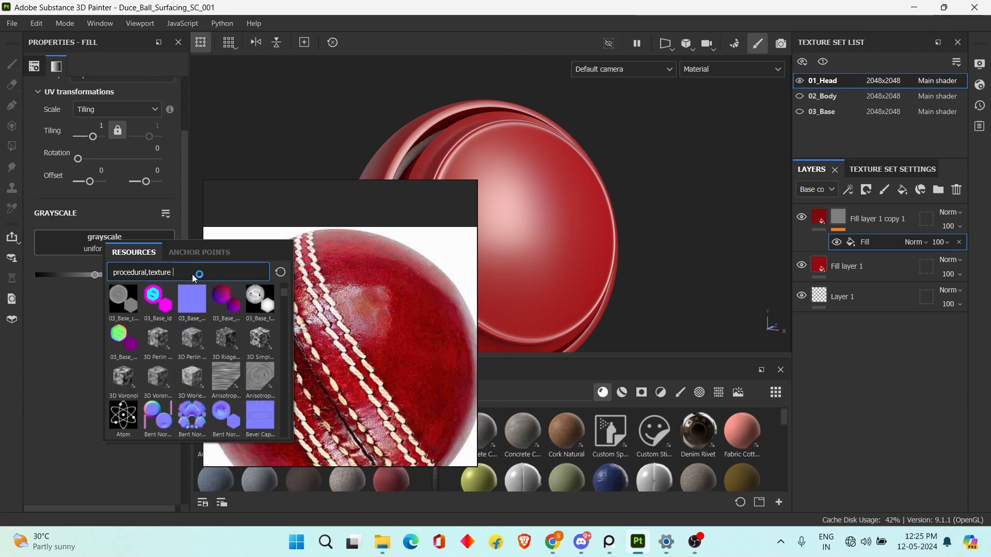
text(c)
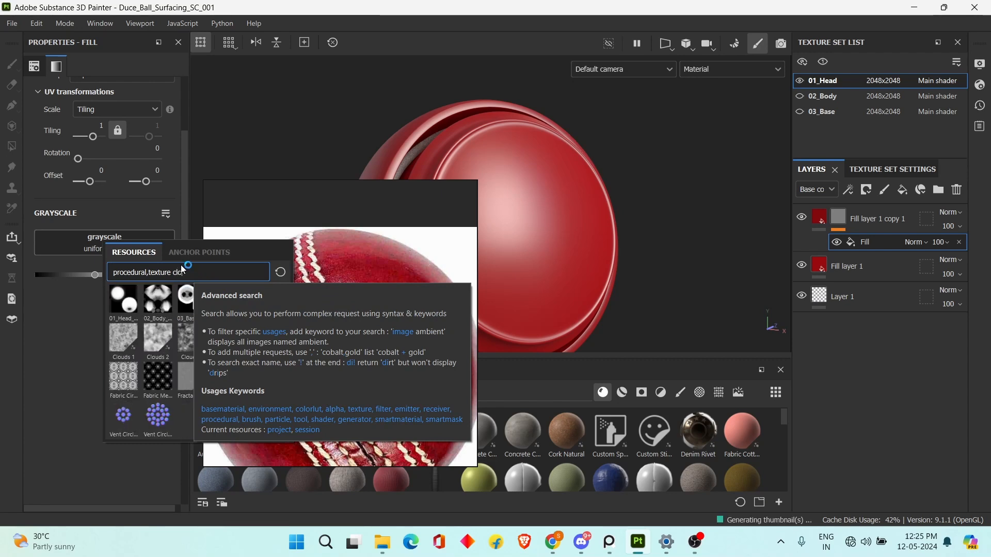
text(loud)
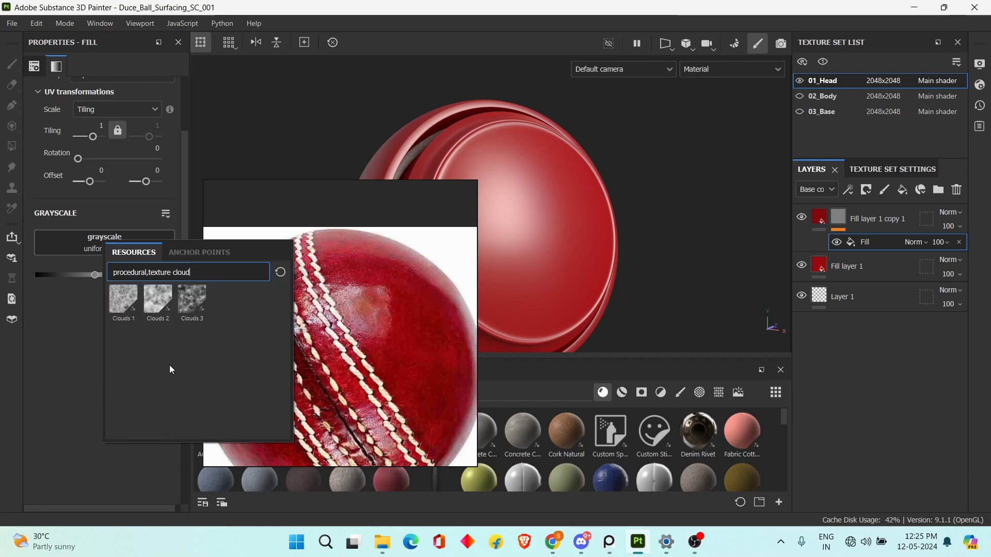
click(195, 306)
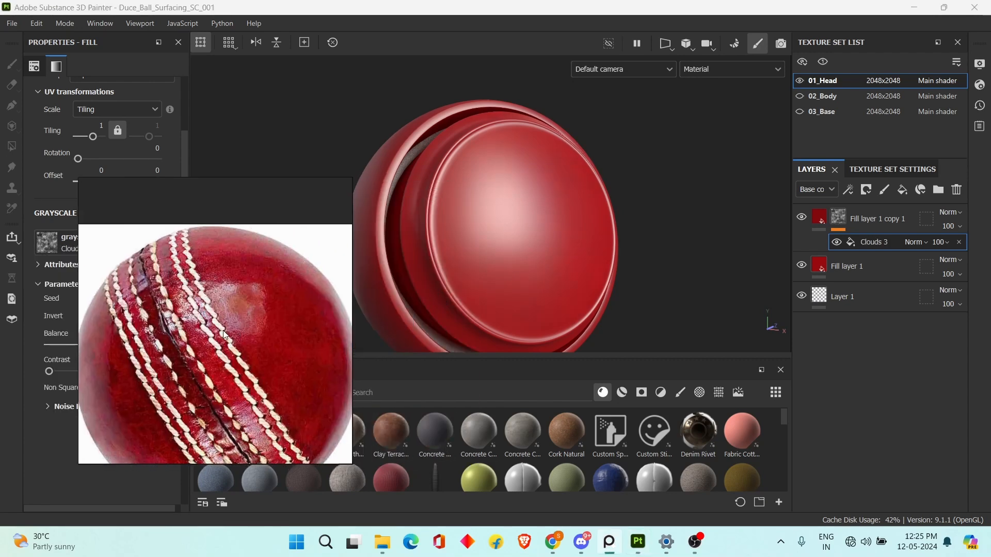
Raise the balance of the Clouds 3 mask fill slightly, comparing the mottling on the sphere with the reference ball.
scroll(570, 219, up, 2)
mouse_move(587, 224)
alt+mouse_down()
mouse_move(537, 224)
mouse_move(580, 259)
mouse_move(588, 226)
alt+mouse_up()
shift+right_drag(574, 227, 557, 226)
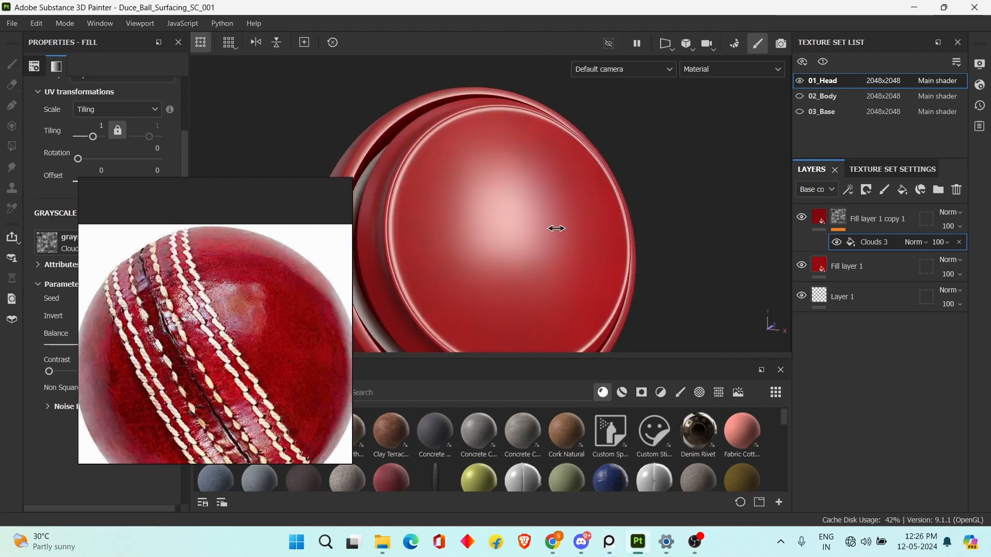
drag(109, 344, 120, 349)
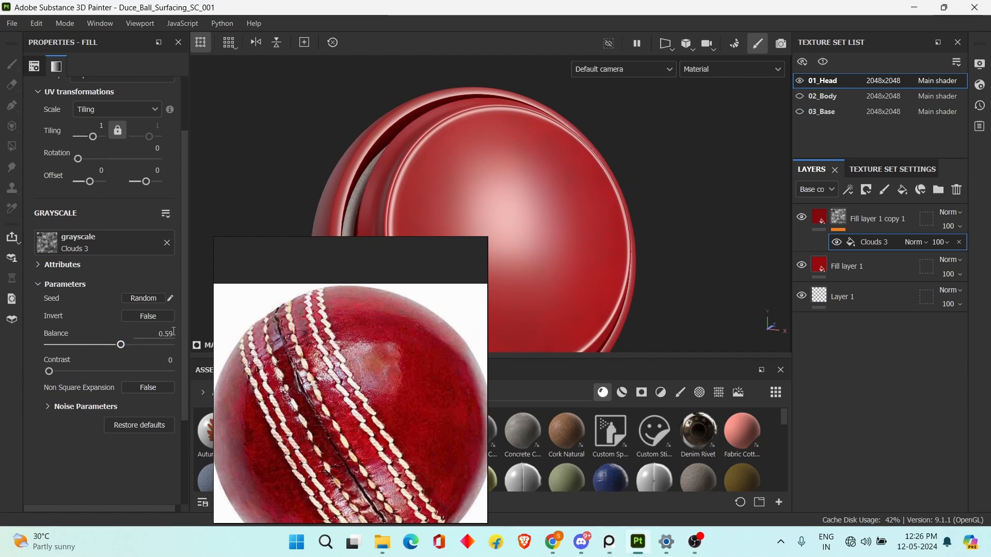
scroll(653, 237, up, 3)
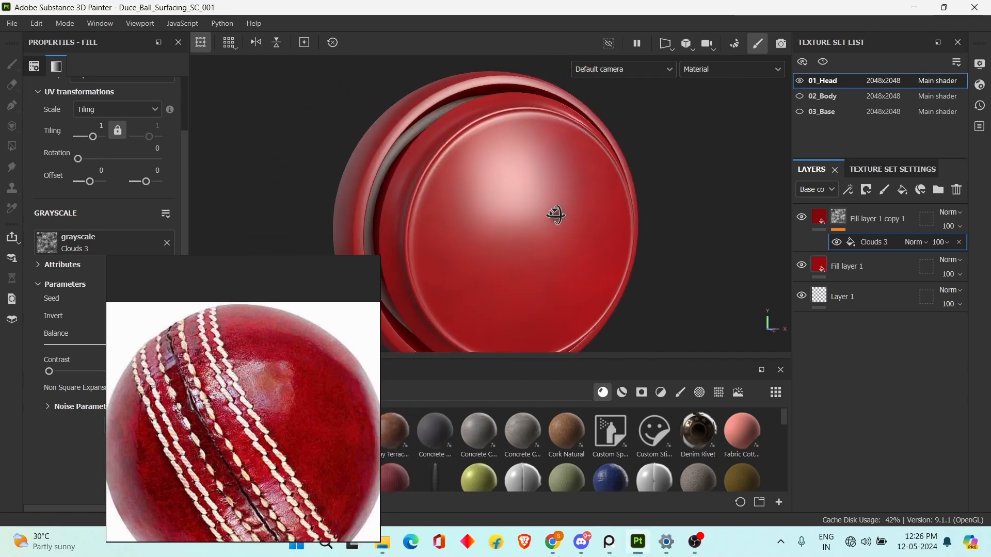
alt+drag(564, 215, 573, 250)
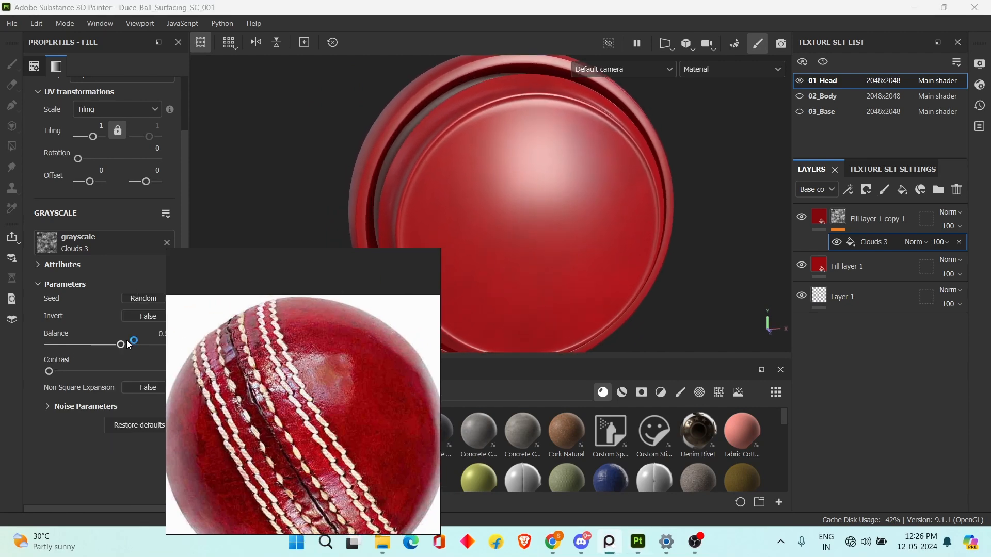
drag(129, 344, 126, 346)
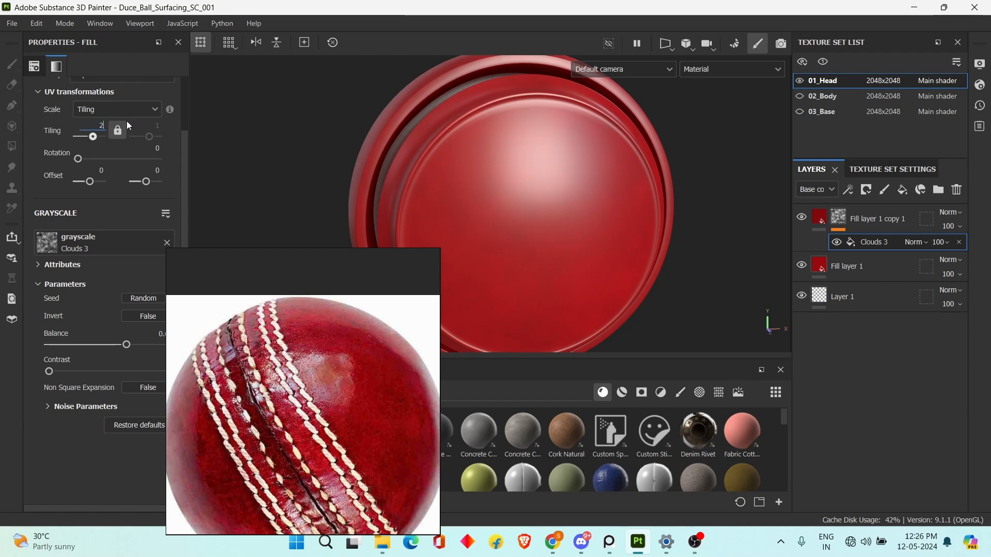
Set the tiling of the Clouds 3 mask fill to 2 and compare the sphere with the reference ball.
text(2)
key(Return)
right_drag(326, 367, 243, 315)
scroll(643, 264, down, 2)
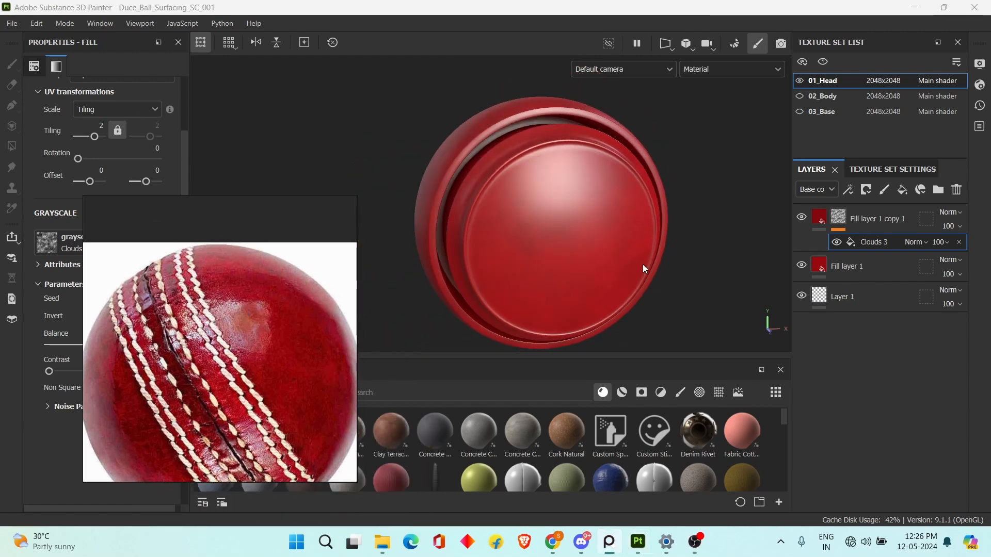
alt+drag(643, 265, 602, 266)
scroll(602, 267, up, 3)
alt+drag(579, 303, 672, 284)
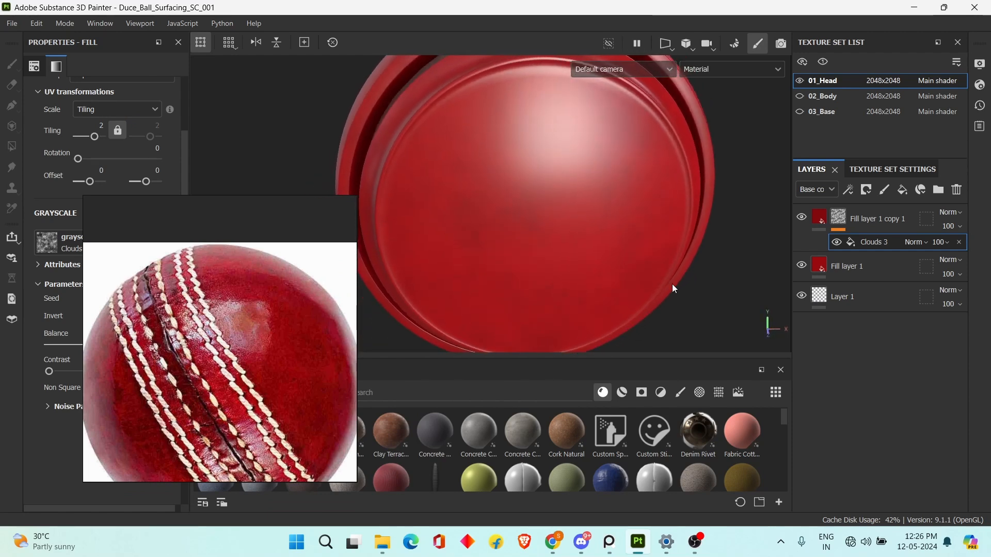
Duplicate Fill layer 1 and move the copy to the top of the layer stack.
click(819, 218)
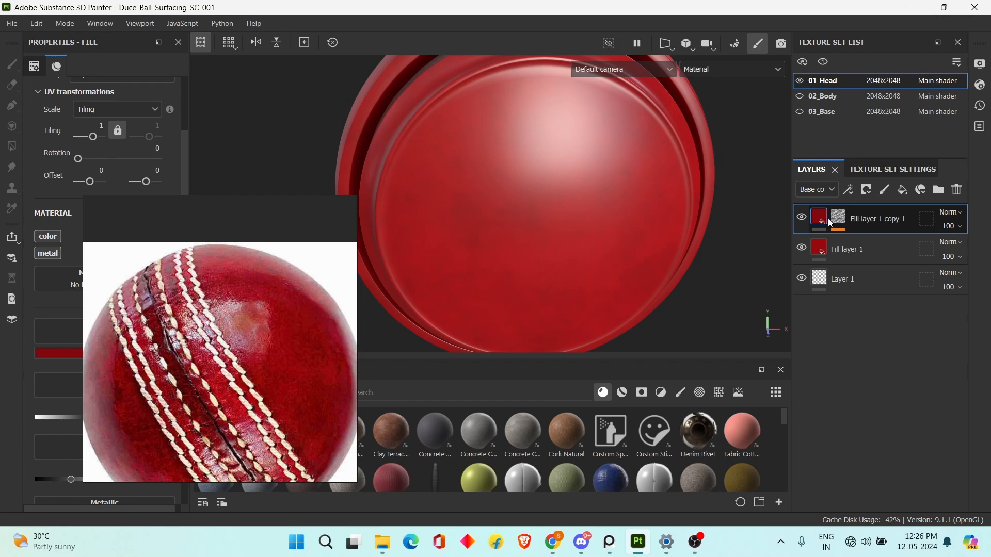
click(837, 248)
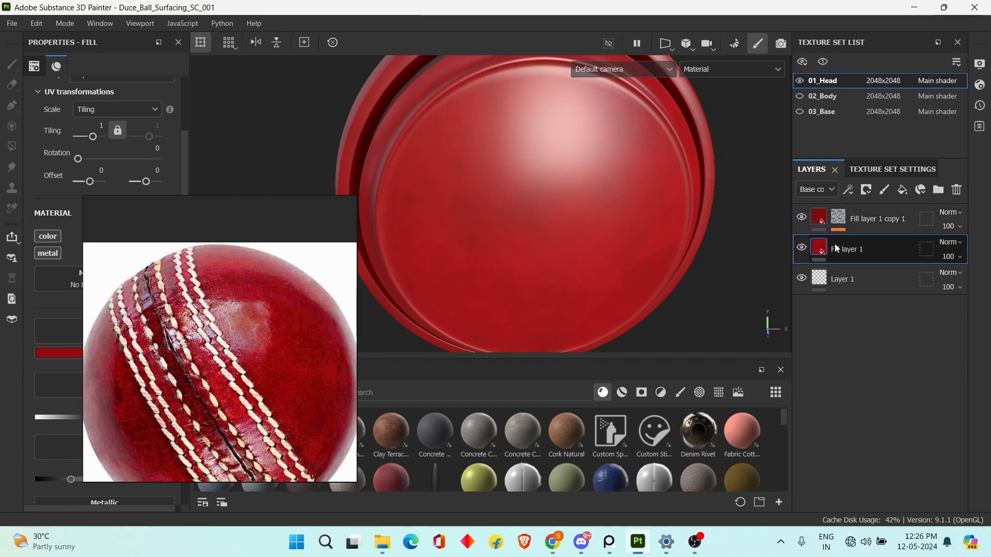
key(ctrl+d)
drag(826, 254, 826, 208)
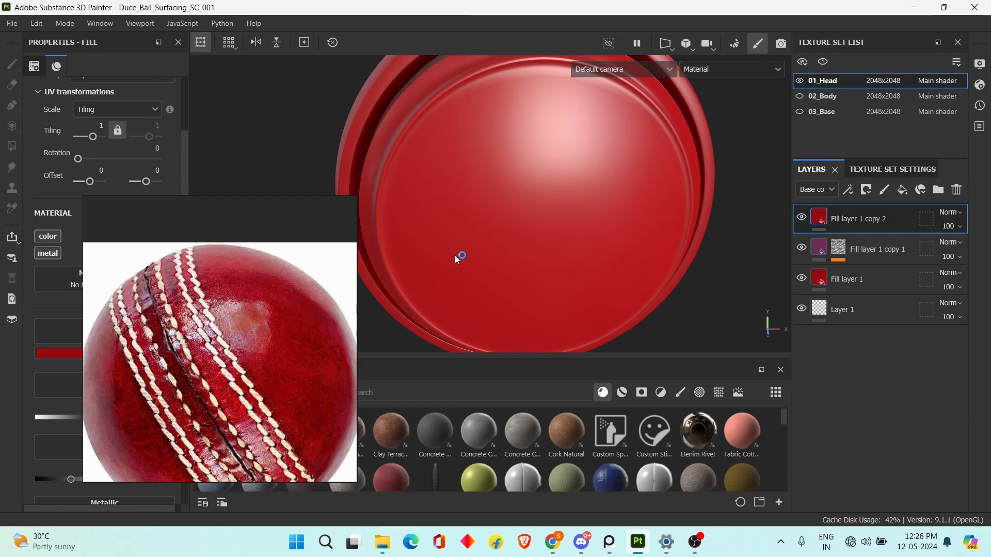
Change the top red copy's base color to the orange-red A7290B.
mouse_move(278, 254)
mouse_down()
mouse_move(453, 248)
mouse_move(469, 228)
mouse_move(457, 226)
mouse_up()
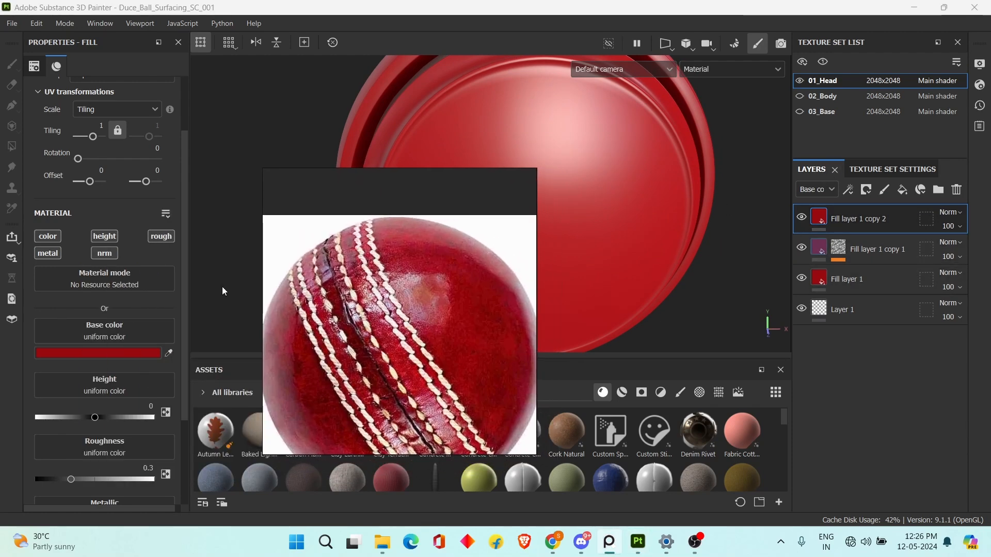
click(140, 352)
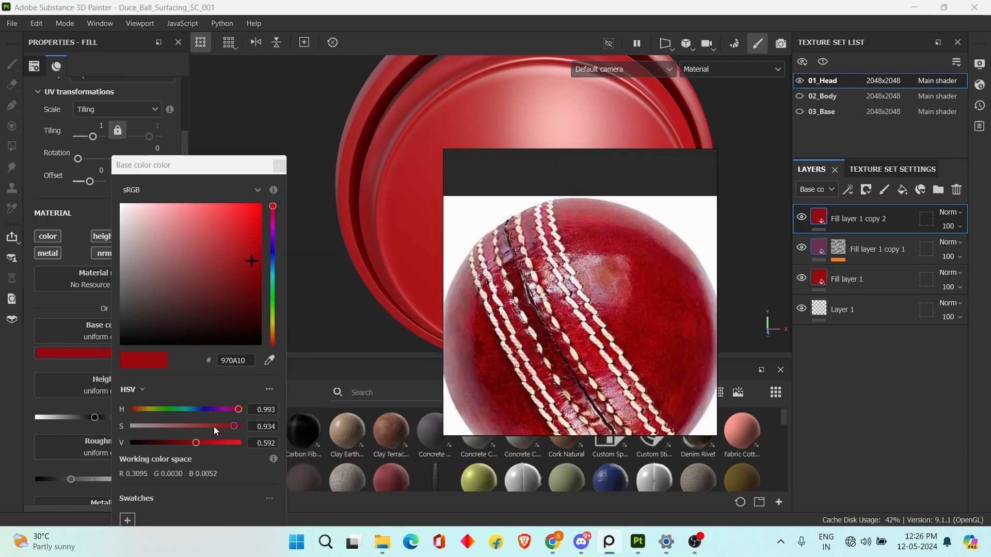
drag(197, 441, 244, 407)
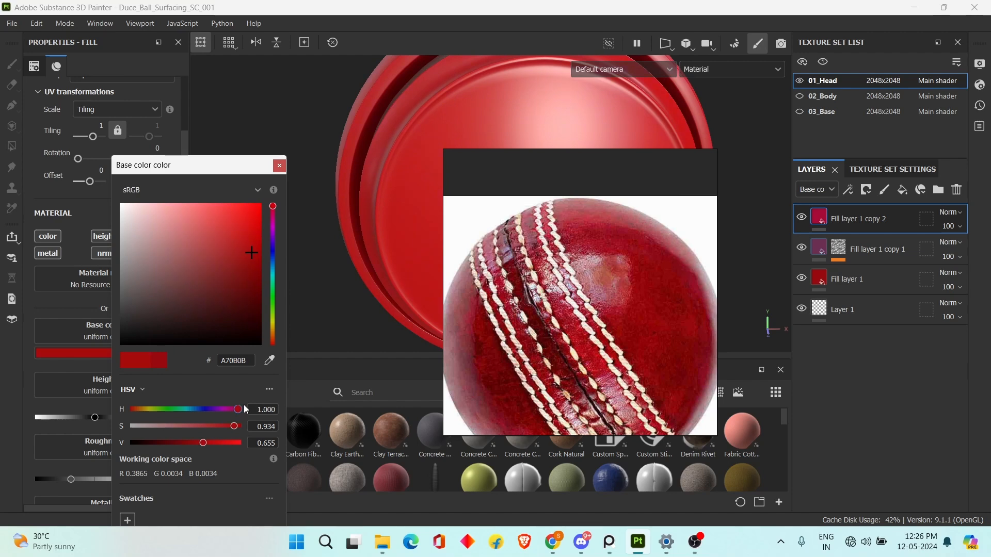
click(274, 341)
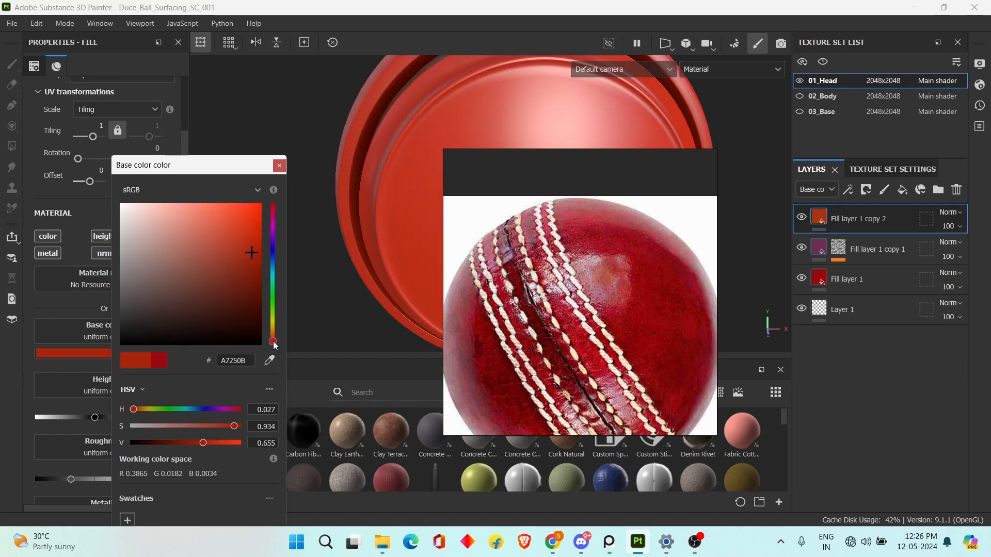
drag(274, 342, 273, 341)
right_drag(581, 287, 411, 386)
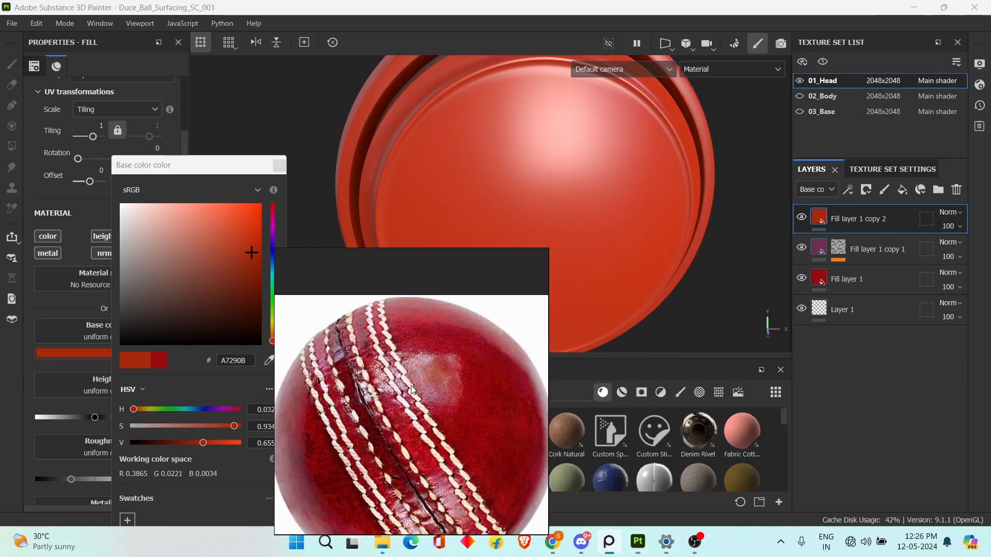
Add a black mask to the orange-red fill layer and add a fill effect to that mask.
scroll(643, 268, down, 5)
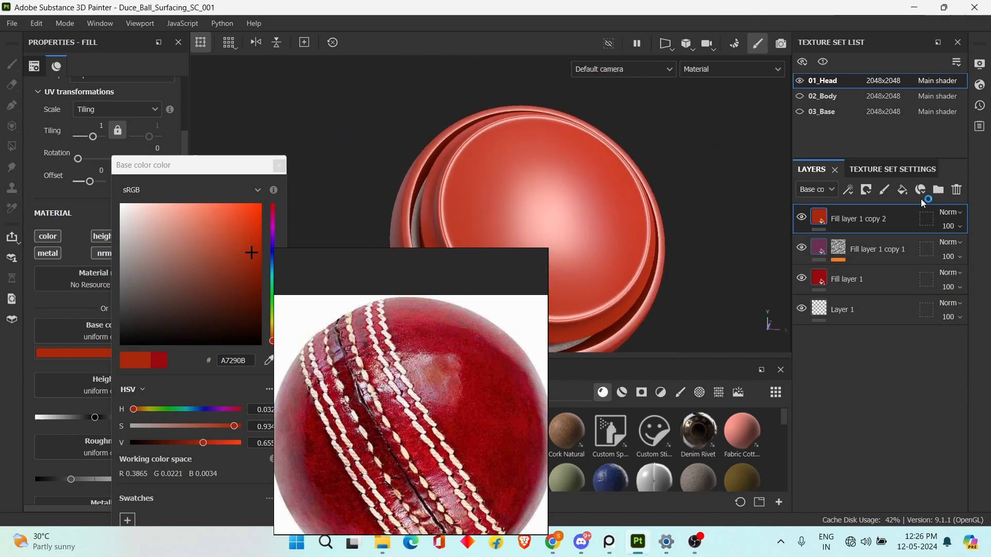
click(921, 190)
click(884, 222)
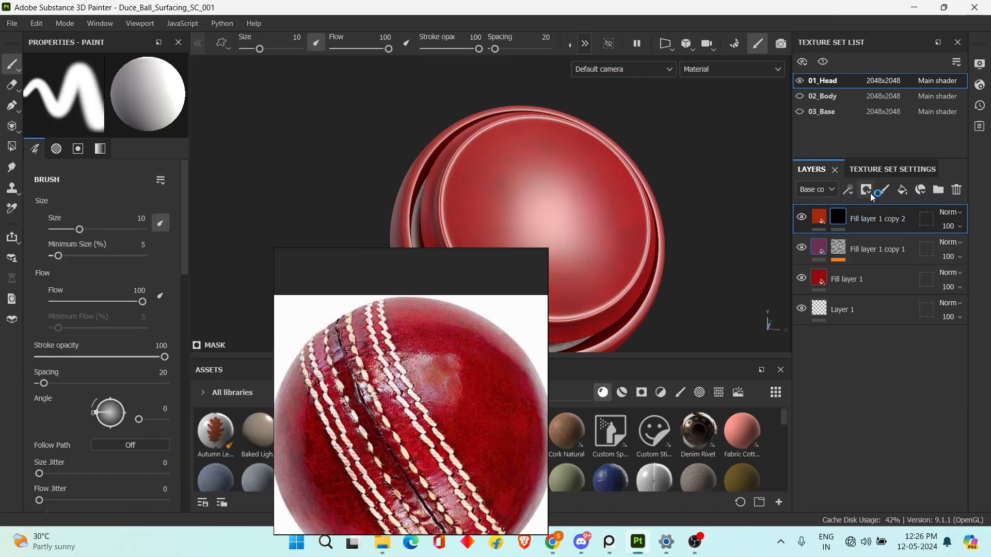
click(866, 190)
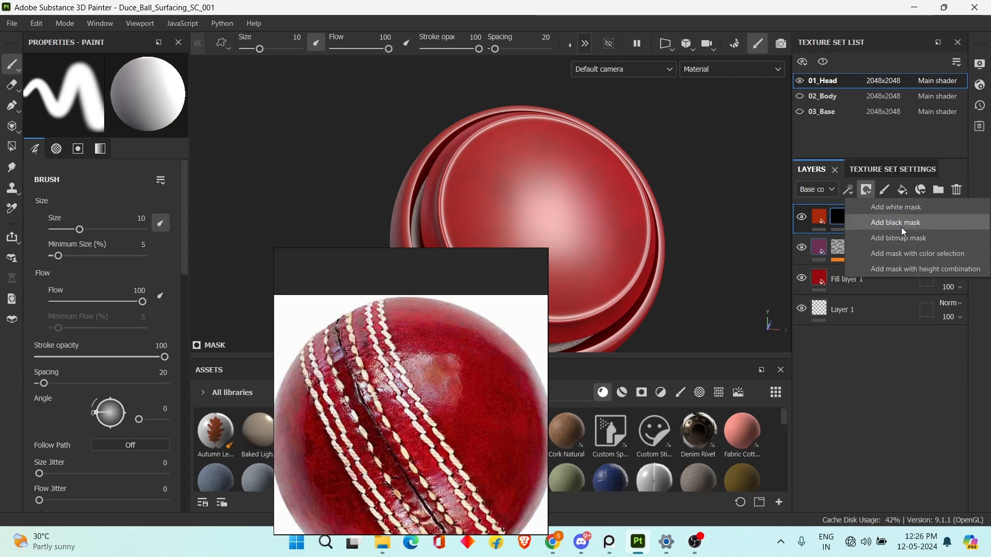
click(849, 190)
click(881, 224)
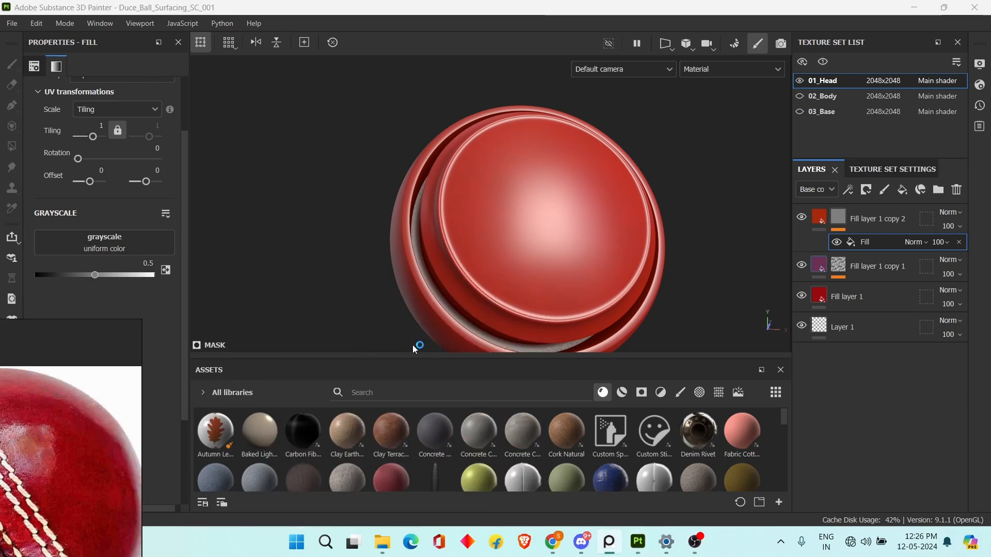
Assign the BnW Spots 1 texture to the orange-red layer's mask fill and compare the sphere with the reference ball.
click(718, 392)
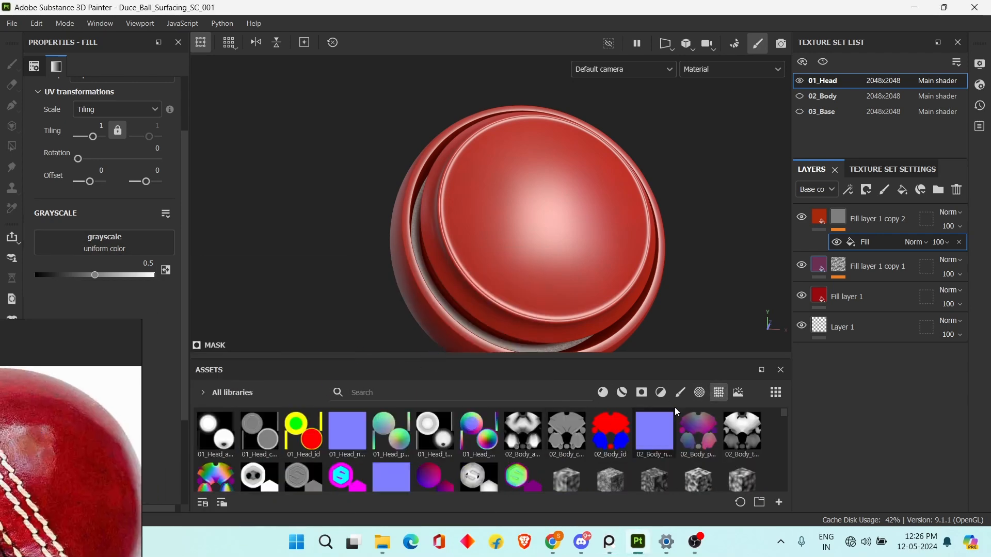
scroll(656, 433, down, 5)
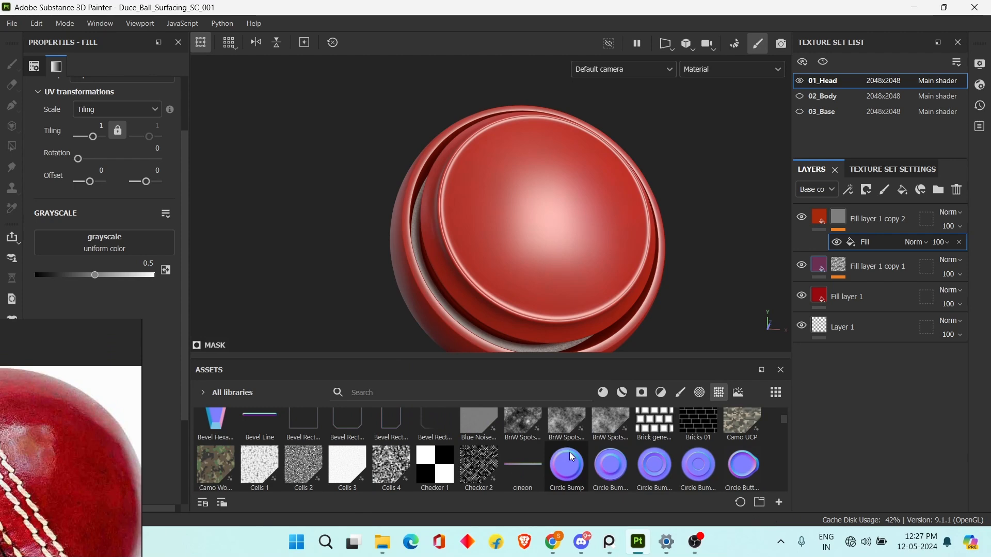
mouse_move(532, 428)
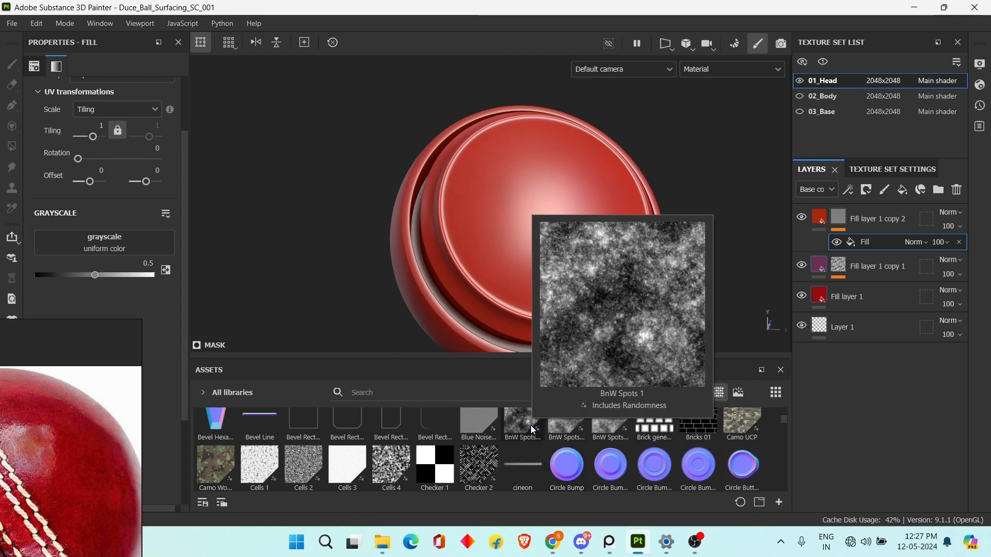
drag(531, 429, 78, 245)
alt+drag(496, 227, 484, 273)
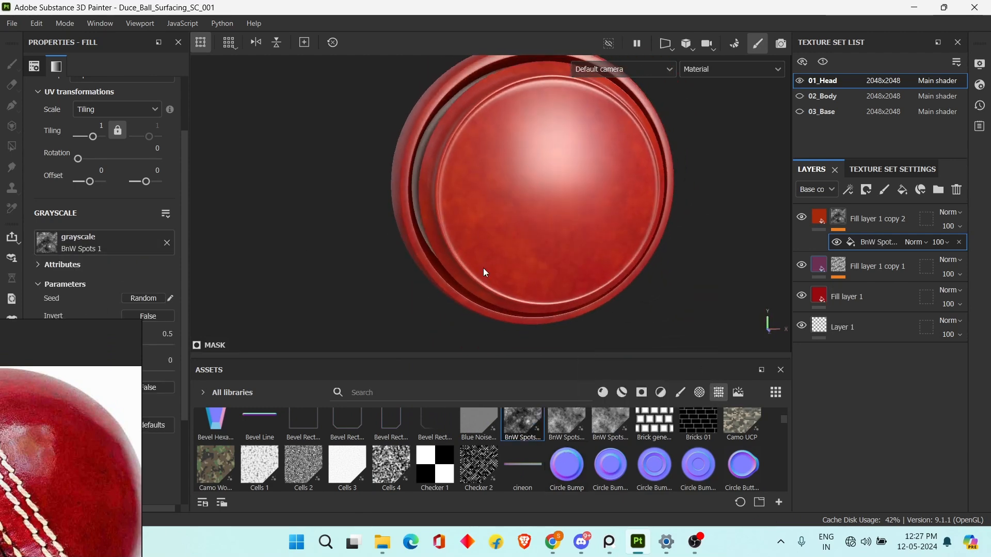
right_drag(53, 434, 194, 316)
scroll(350, 266, up, 2)
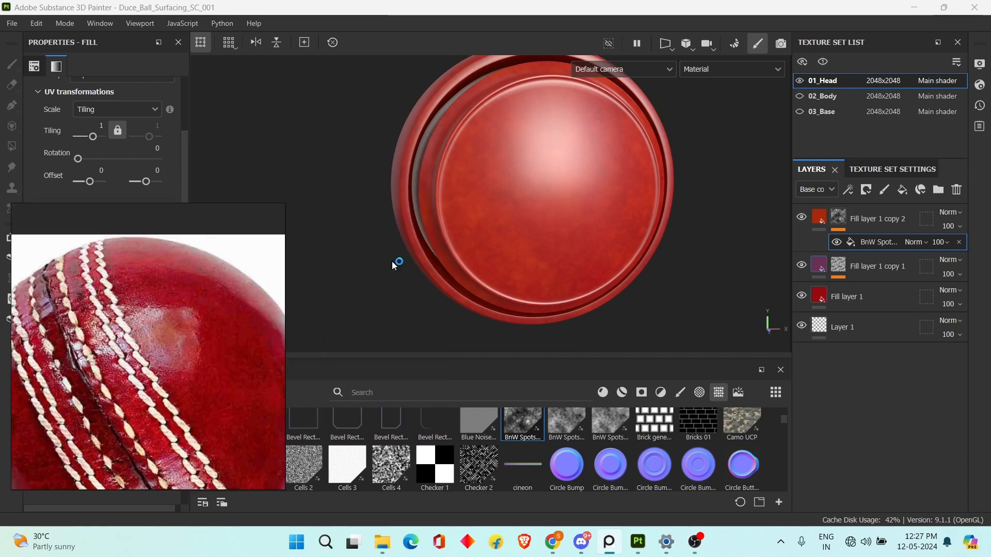
alt+drag(392, 261, 544, 243)
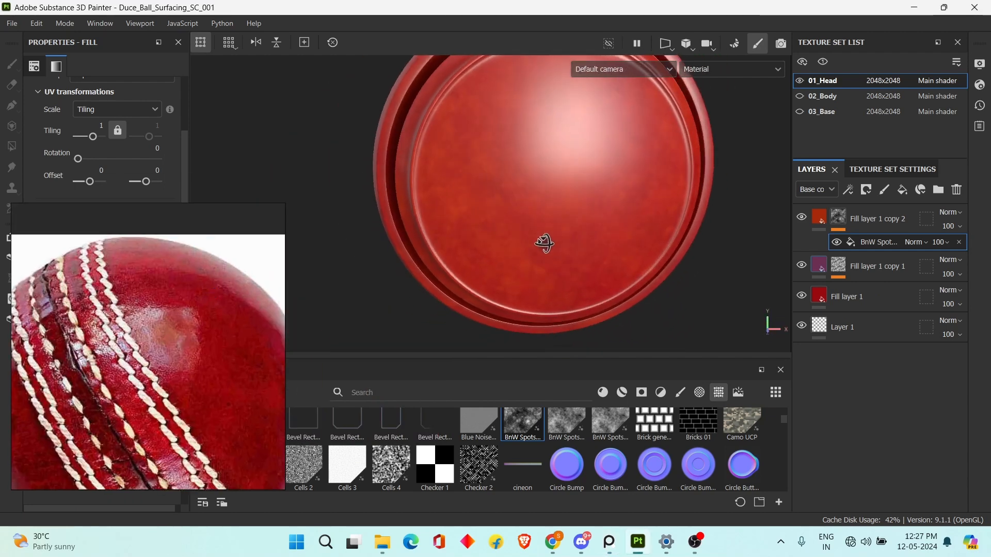
Set the BnW Spots 1 mask fill's tiling to 2 and lower its balance to 0.35.
right_drag(165, 335, 649, 432)
click(102, 126)
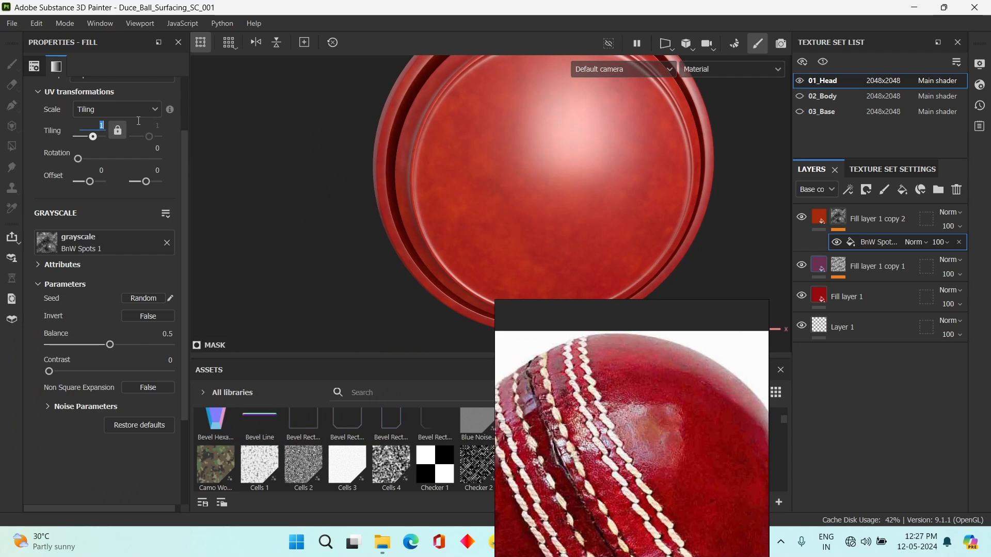
text(2)
key(Return)
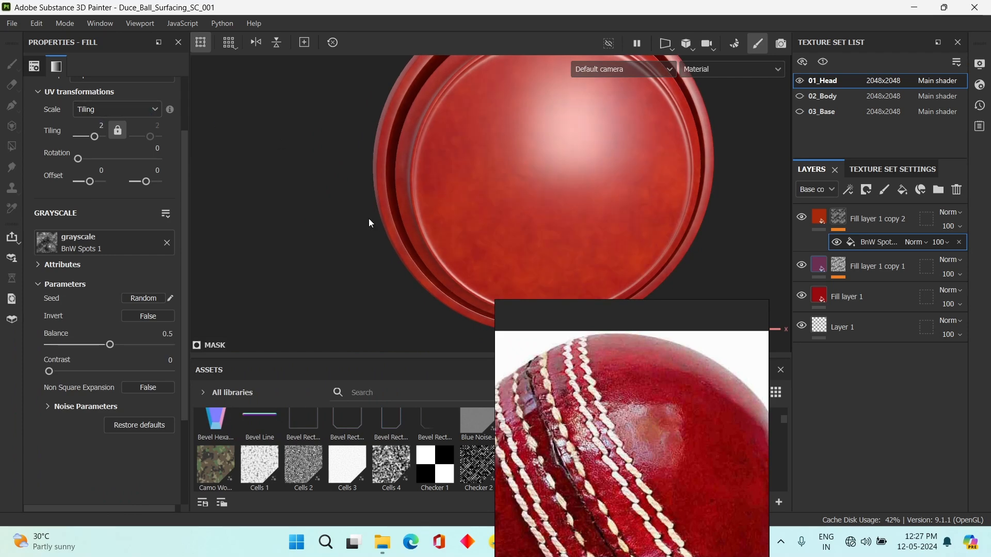
right_drag(596, 414, 297, 385)
alt+drag(635, 214, 644, 255)
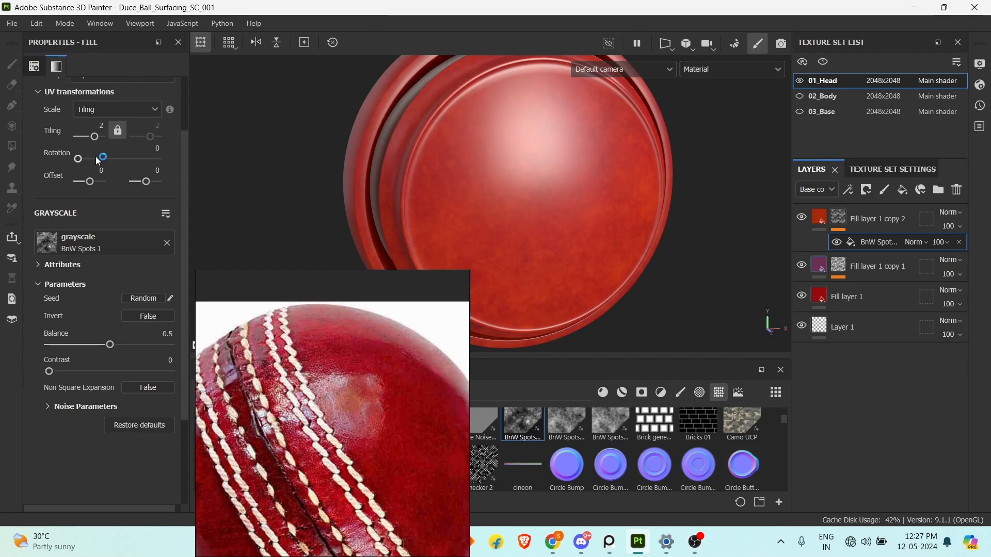
mouse_move(94, 344)
mouse_down()
mouse_move(63, 342)
mouse_move(76, 339)
mouse_up()
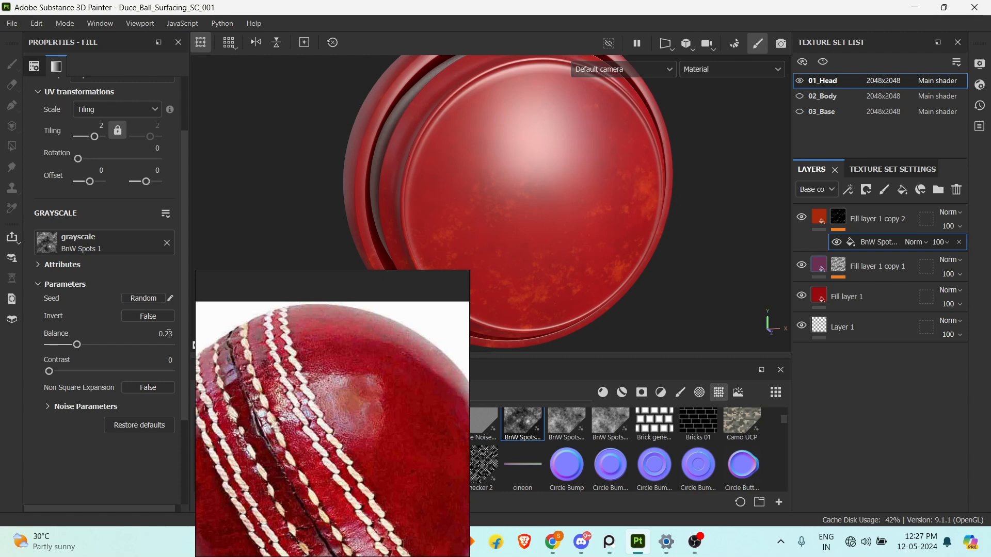
drag(81, 346, 82, 346)
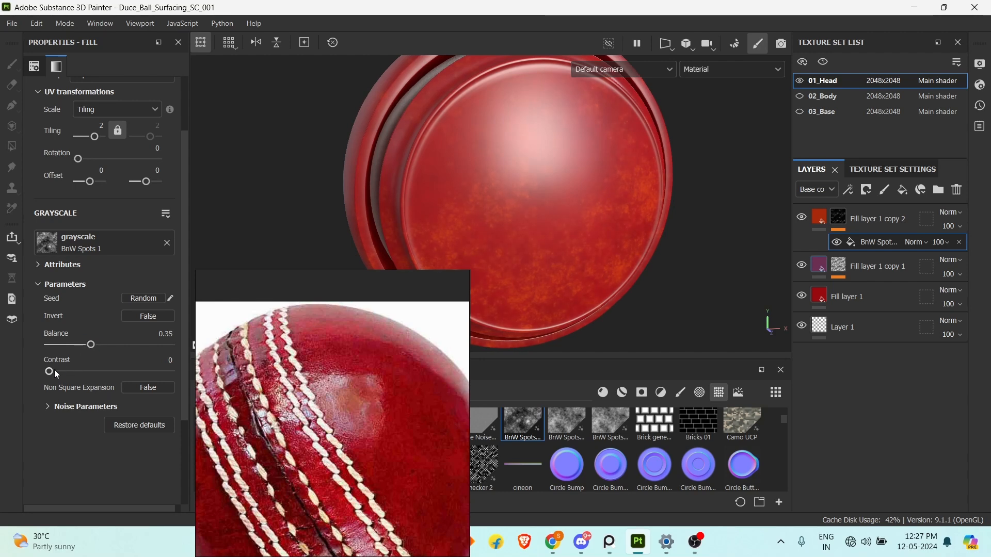
Set the BnW Spots 1 mask fill's contrast to 0.02, raise its balance slightly, and compare the surface with the reference ball.
mouse_move(54, 370)
mouse_down()
mouse_move(76, 364)
mouse_move(67, 365)
mouse_up()
drag(135, 367, 53, 374)
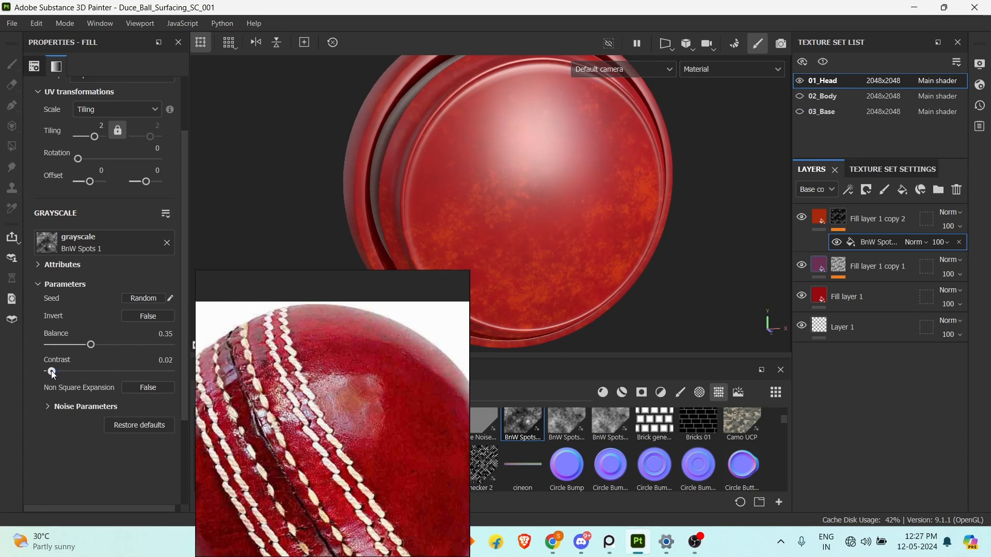
drag(92, 345, 95, 346)
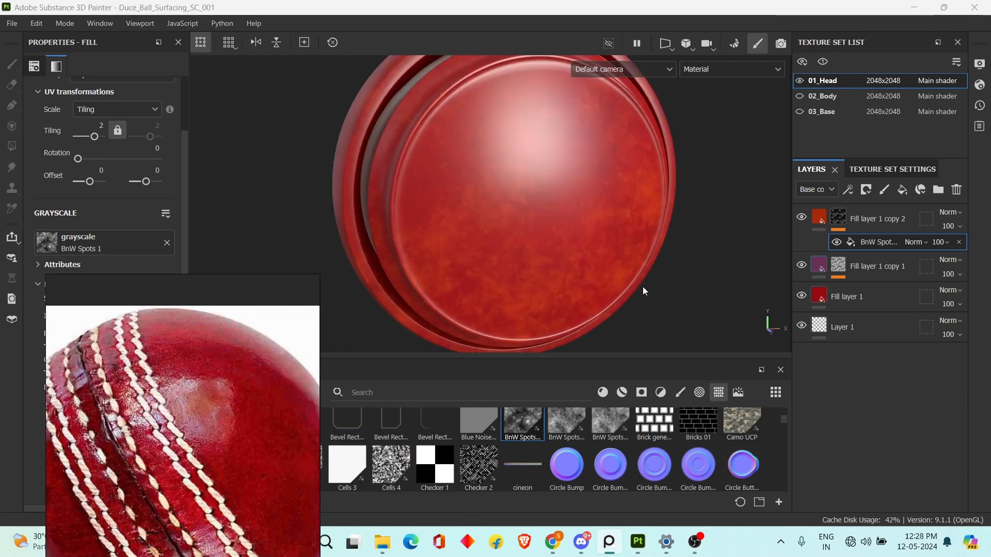
mouse_move(644, 291)
alt+mouse_down()
mouse_move(674, 217)
mouse_move(668, 286)
mouse_move(678, 285)
mouse_move(604, 243)
mouse_move(593, 215)
mouse_move(544, 195)
mouse_move(574, 222)
mouse_move(630, 239)
mouse_move(633, 259)
mouse_move(606, 258)
mouse_move(583, 211)
alt+mouse_up()
right_drag(117, 474, 166, 379)
scroll(166, 379, down, 4)
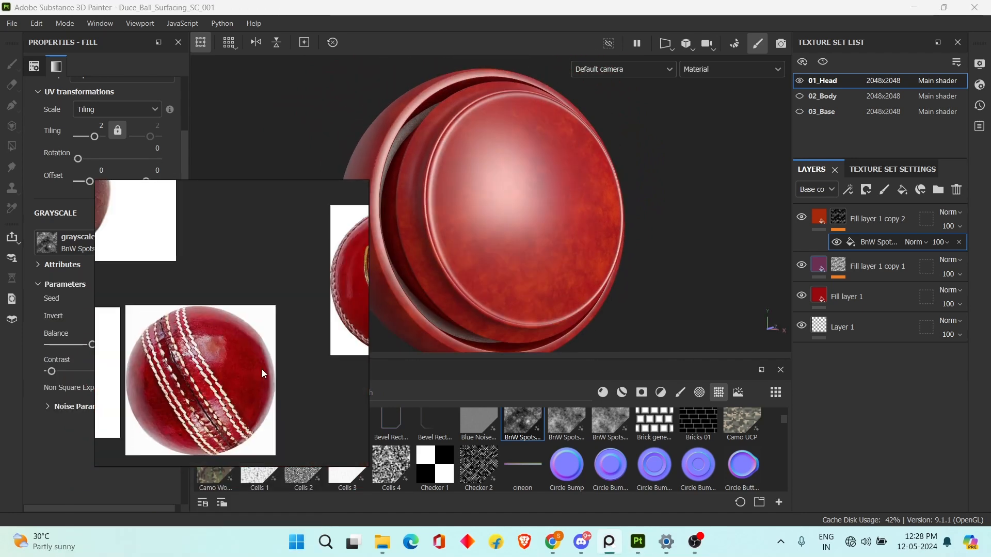
scroll(239, 343, up, 6)
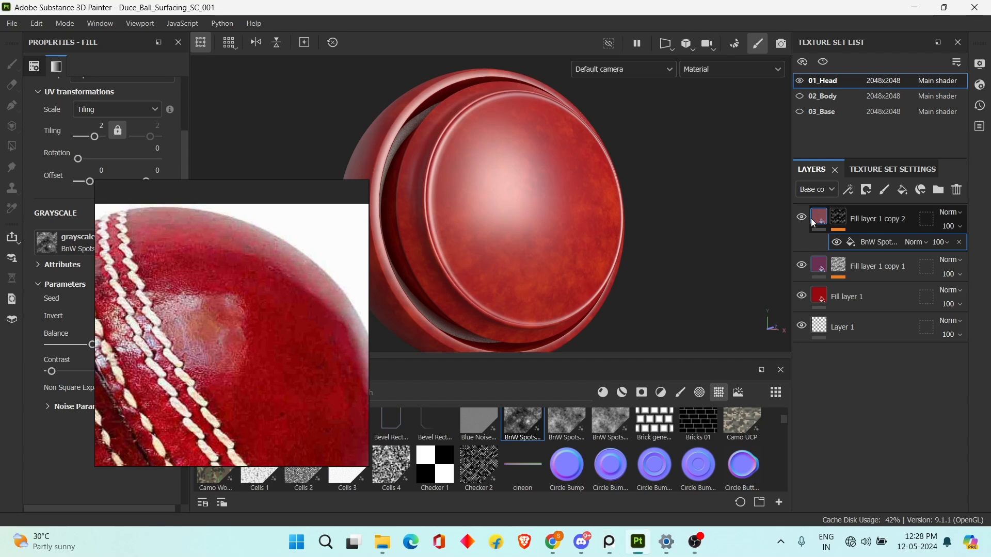
Add a fill layer above the orange-red layer with only the roughness channel active, and set its roughness to 0.3351.
click(912, 209)
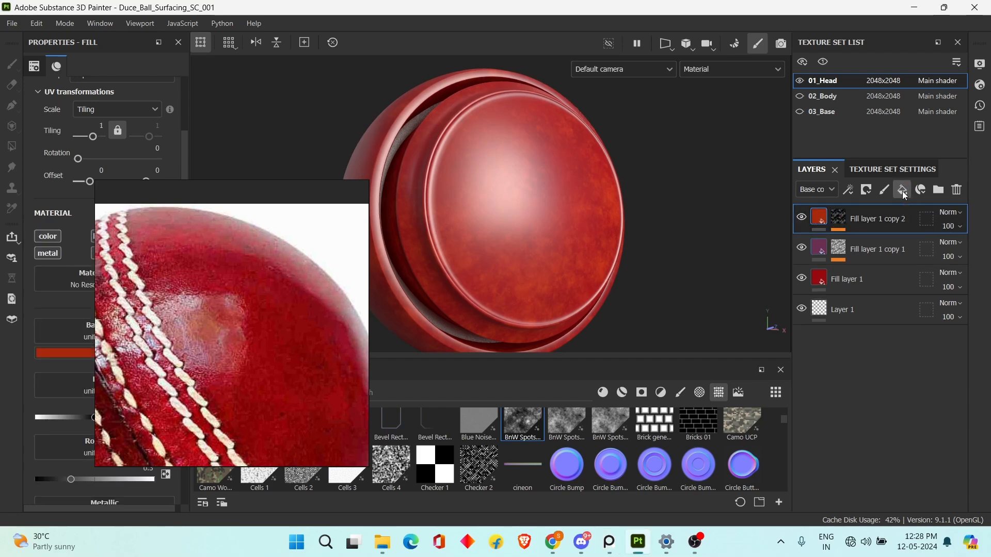
click(902, 190)
drag(230, 253, 340, 233)
click(160, 237)
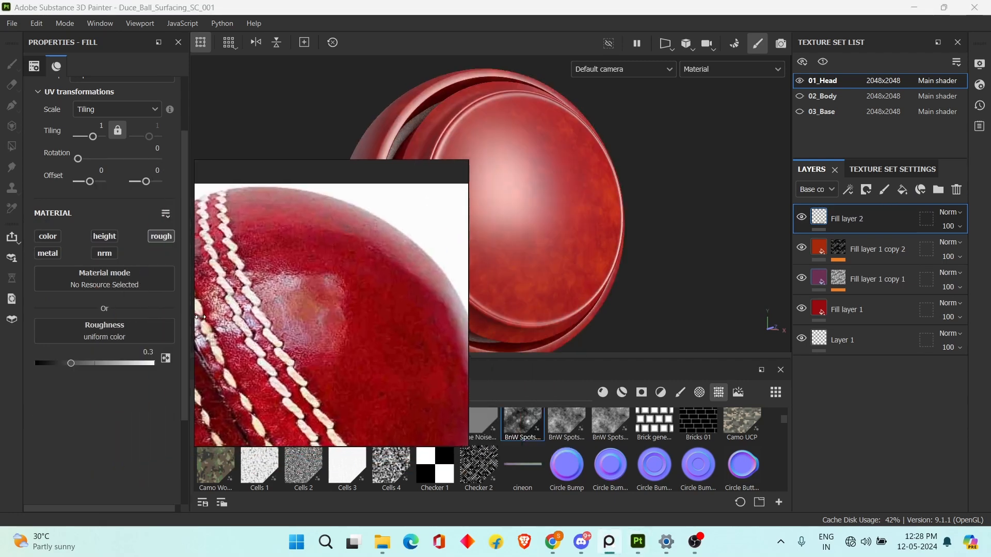
click(121, 343)
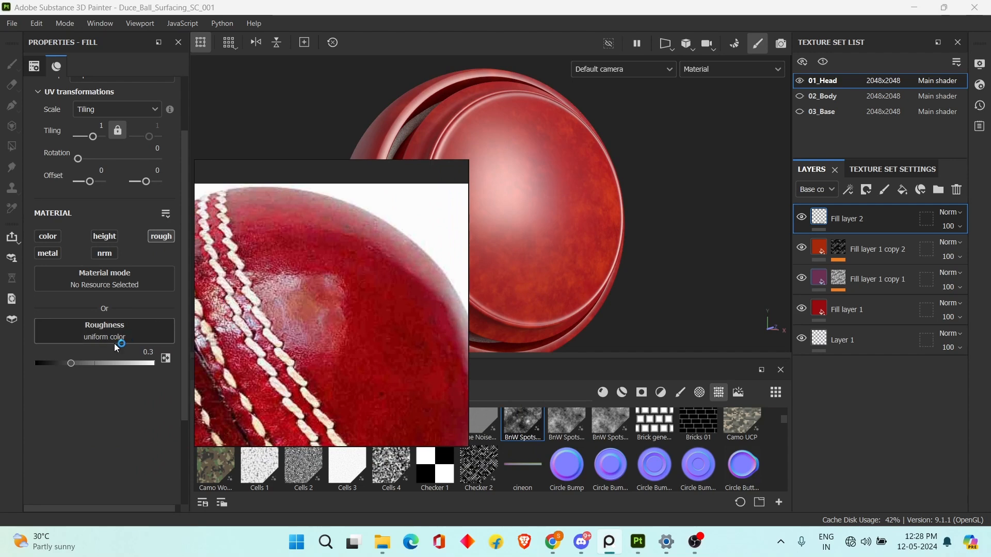
drag(268, 331, 394, 227)
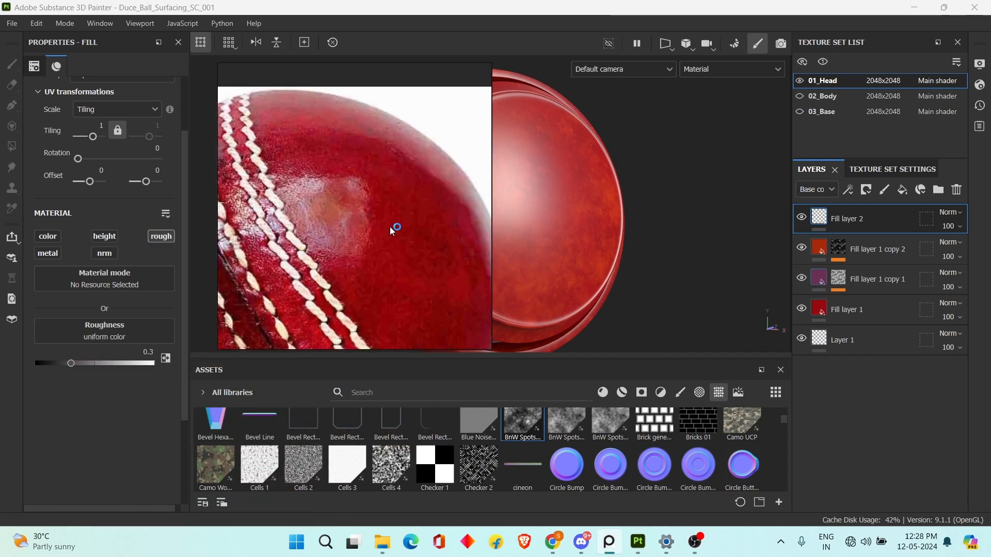
scroll(521, 435, up, 1)
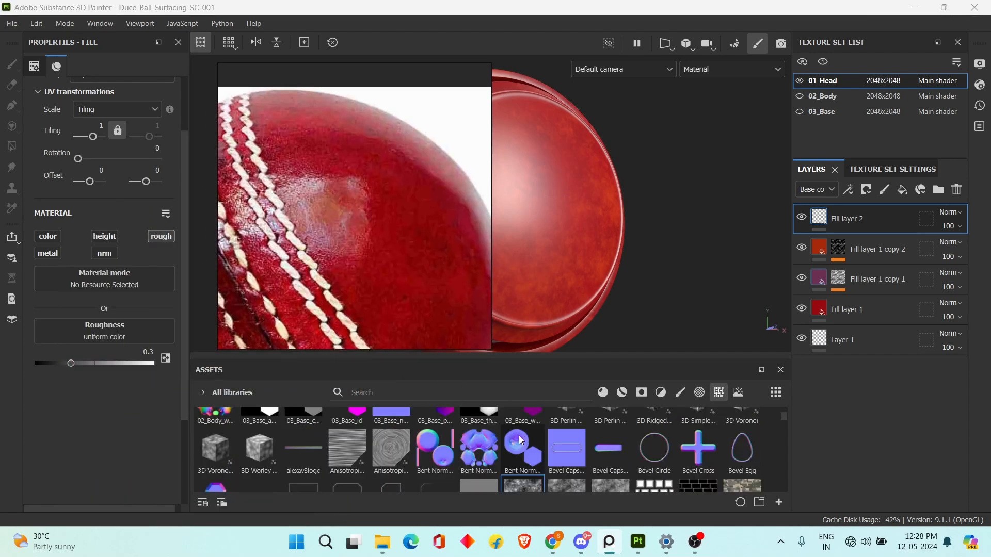
scroll(521, 436, down, 1)
drag(343, 259, 345, 376)
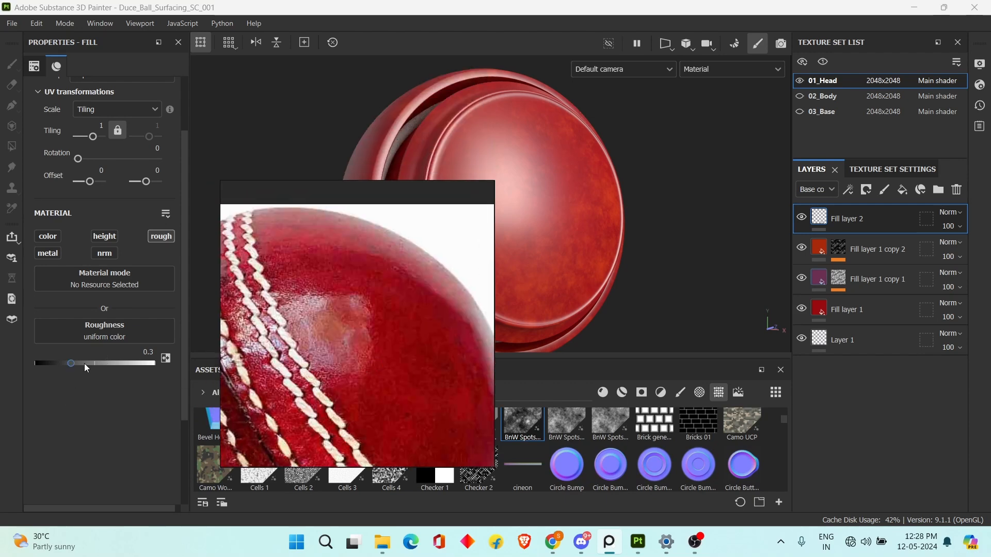
mouse_move(85, 363)
mouse_down()
mouse_move(107, 361)
mouse_move(75, 362)
mouse_up()
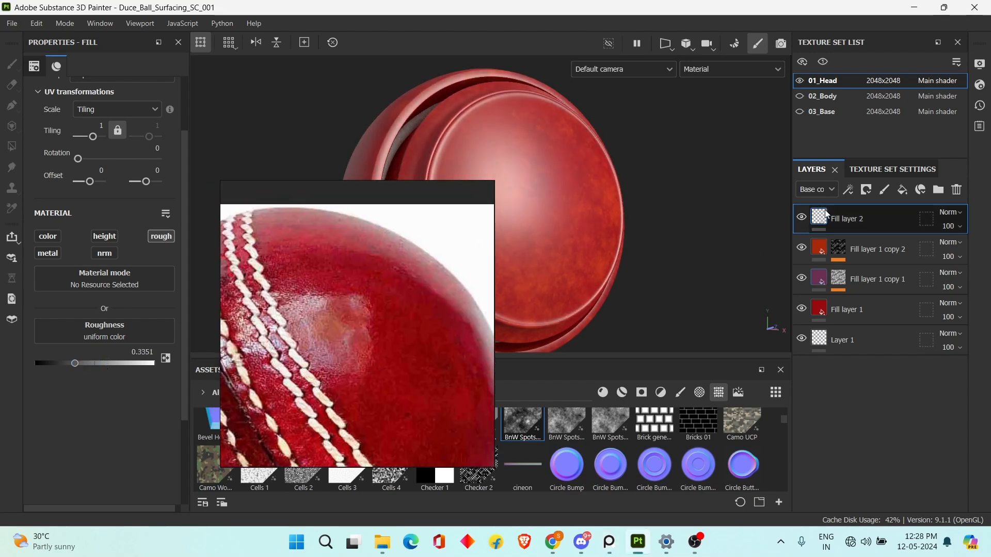
Add a black mask to the roughness fill layer and add a fill effect to that mask.
click(869, 192)
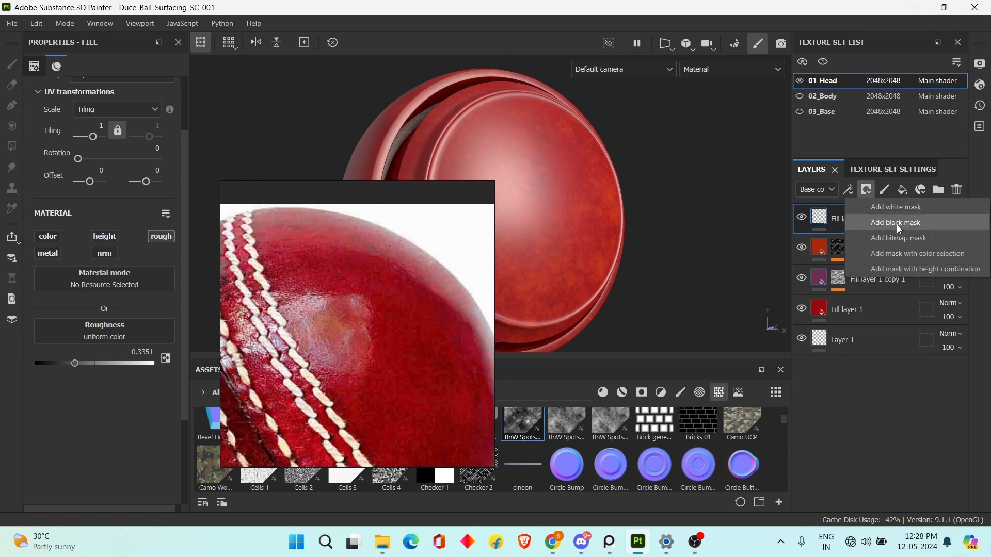
click(896, 223)
click(848, 190)
click(904, 238)
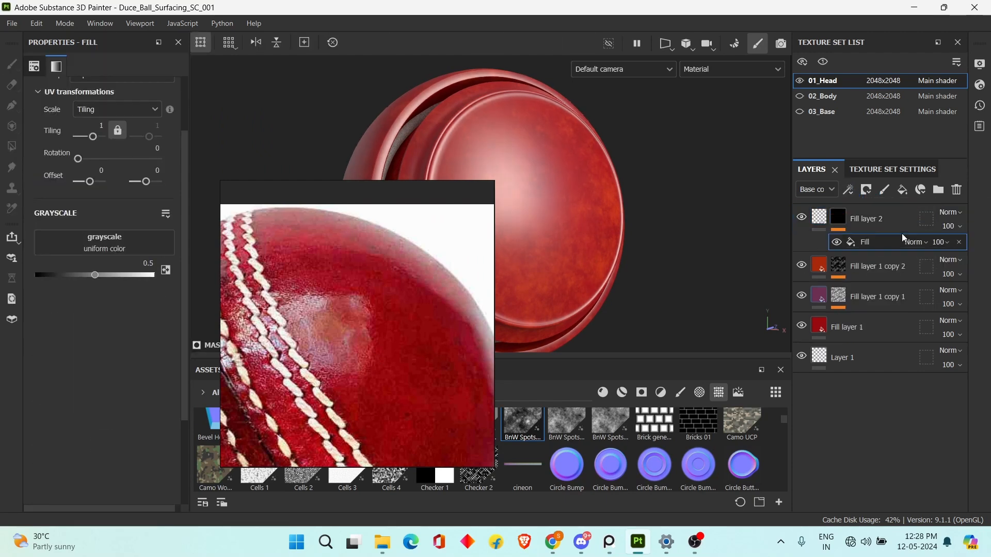
click(856, 272)
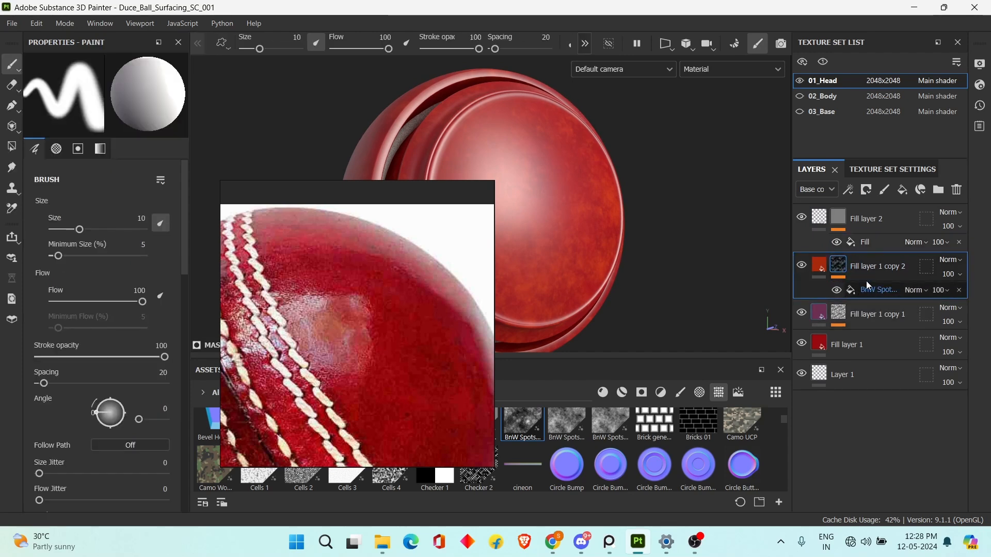
click(885, 242)
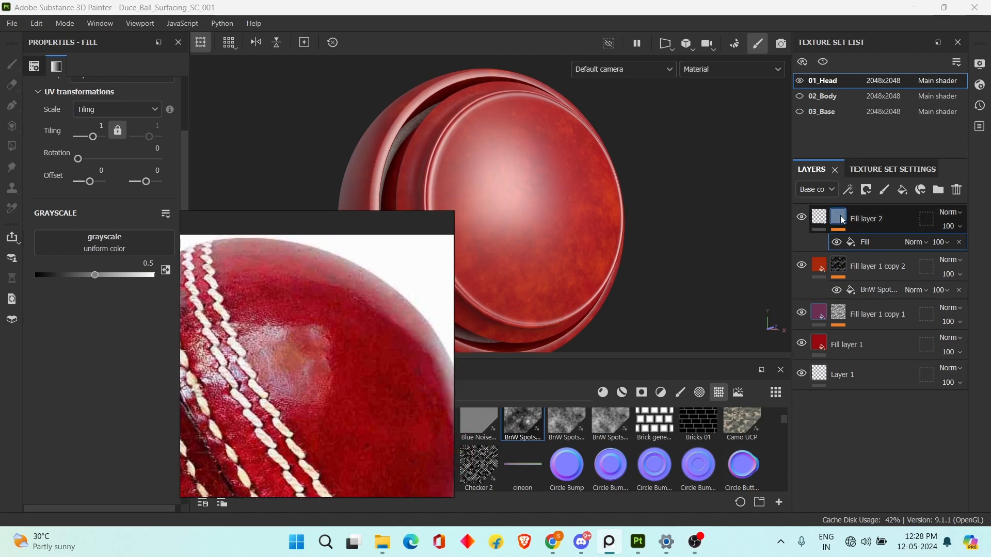
Assign the Clouds 2 texture to the roughness layer's mask fill after checking the surface against the reference ball.
mouse_move(680, 203)
alt+mouse_down()
mouse_move(666, 213)
mouse_move(671, 207)
alt+mouse_up()
click(823, 219)
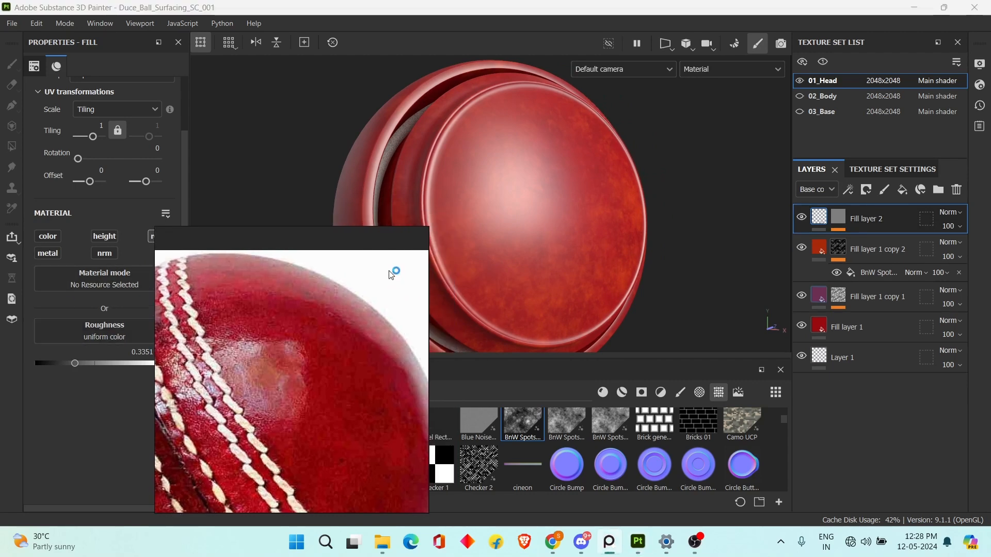
alt+drag(613, 271, 645, 250)
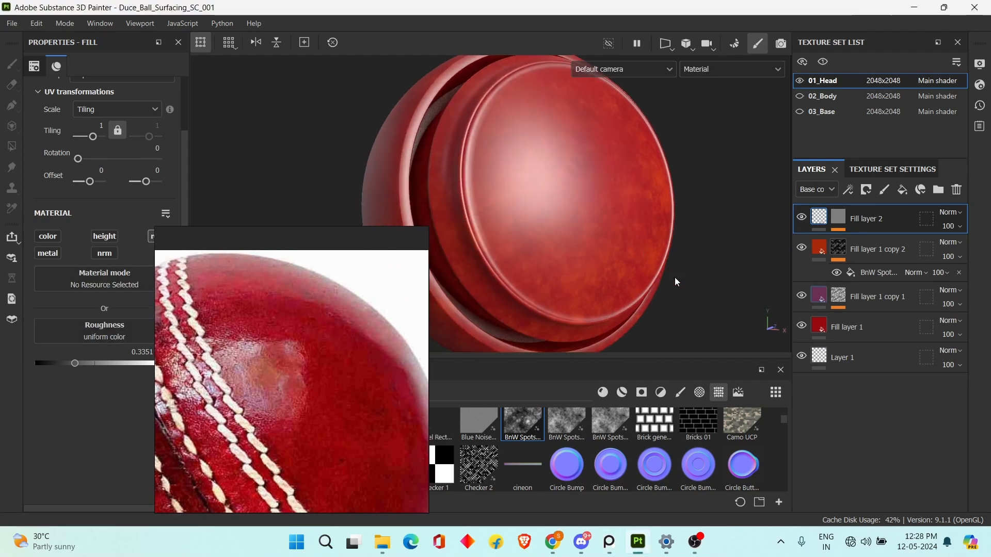
alt+drag(675, 278, 667, 296)
click(841, 216)
click(860, 242)
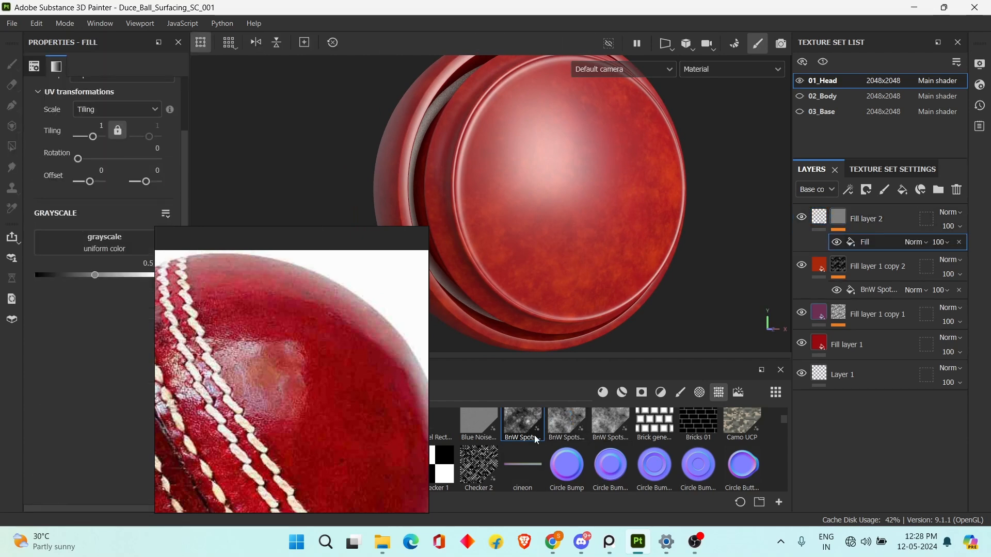
right_drag(342, 402, 241, 312)
scroll(239, 318, down, 2)
scroll(191, 331, up, 2)
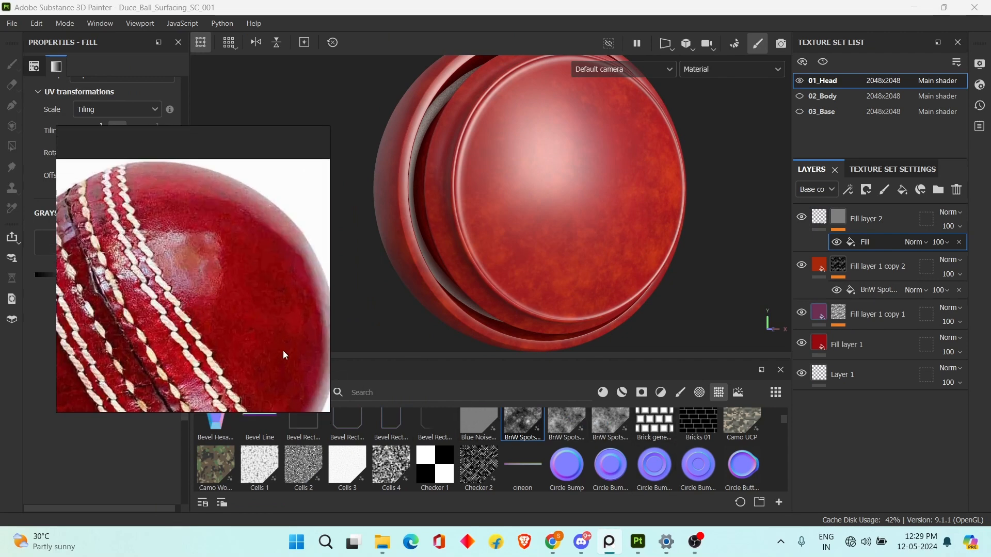
right_drag(283, 357, 355, 289)
scroll(464, 438, down, 4)
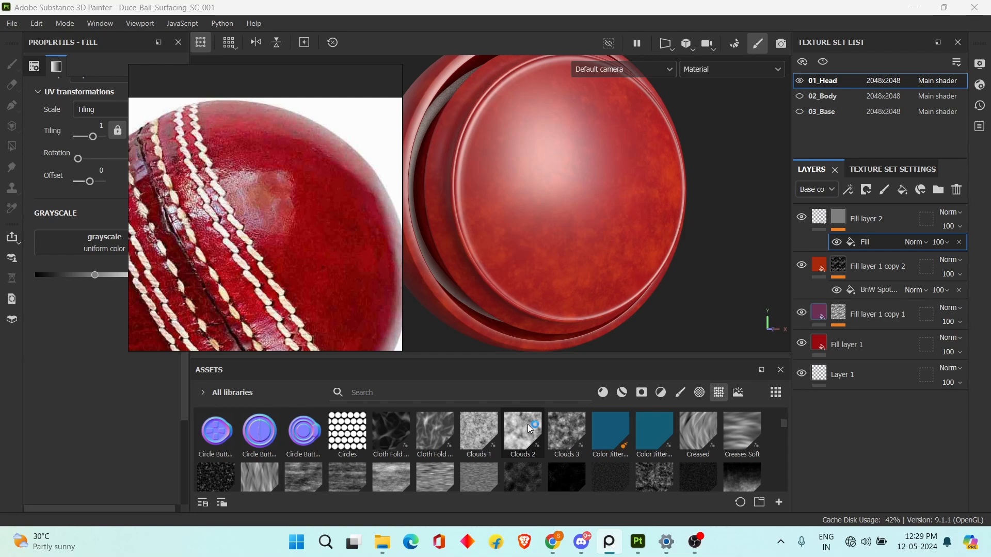
drag(528, 425, 58, 236)
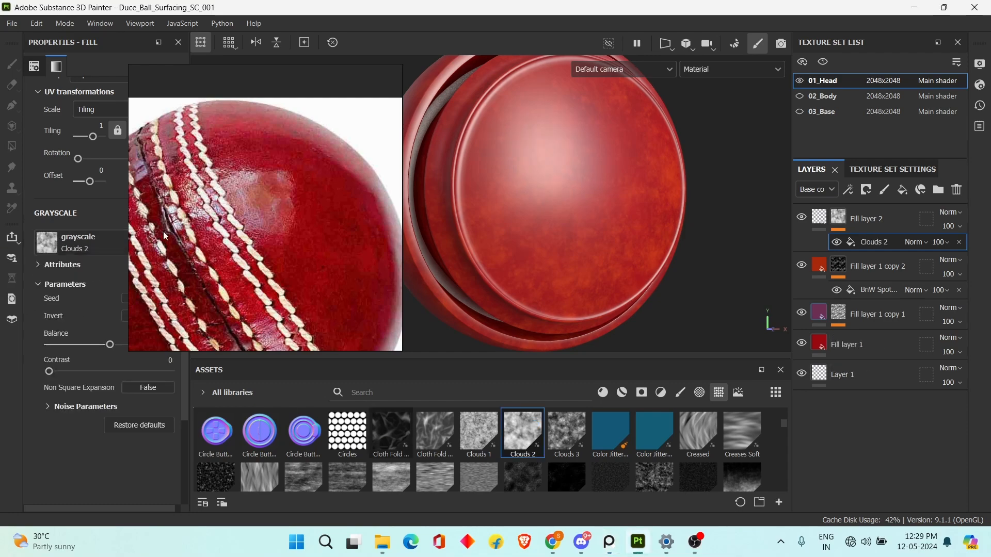
Raise the top fill layer's roughness to 0.3946 while checking the highlight on the sphere.
right_drag(163, 231, 219, 413)
scroll(651, 174, up, 2)
alt+drag(634, 208, 637, 185)
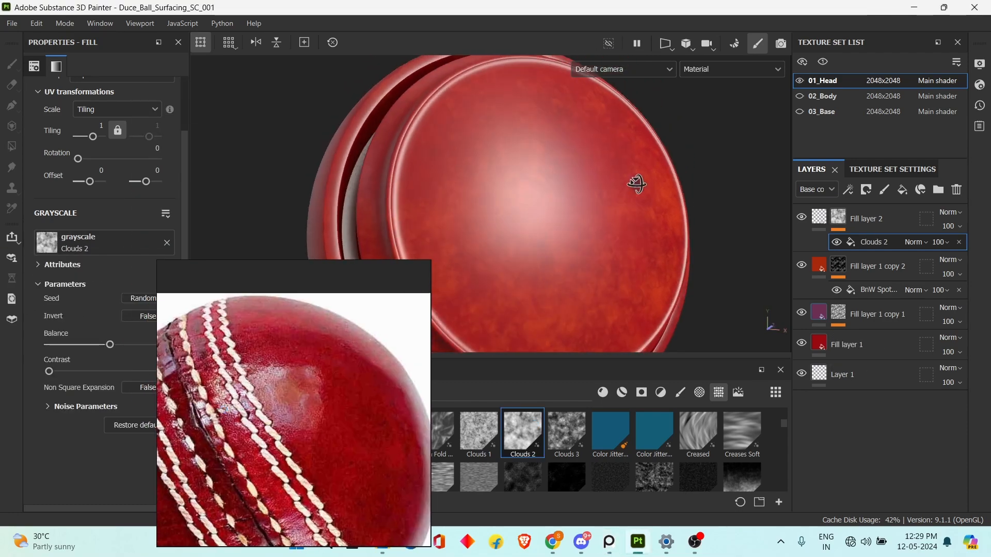
click(820, 217)
drag(132, 362, 82, 361)
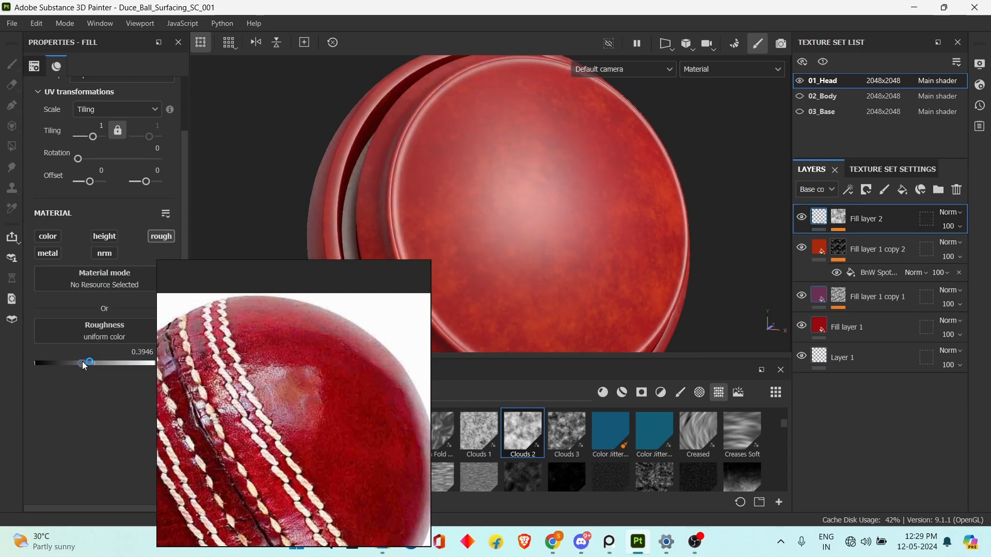
Lower the Clouds 2 mask fill's balance to 0.1 and set its tiling to 5.12.
click(832, 223)
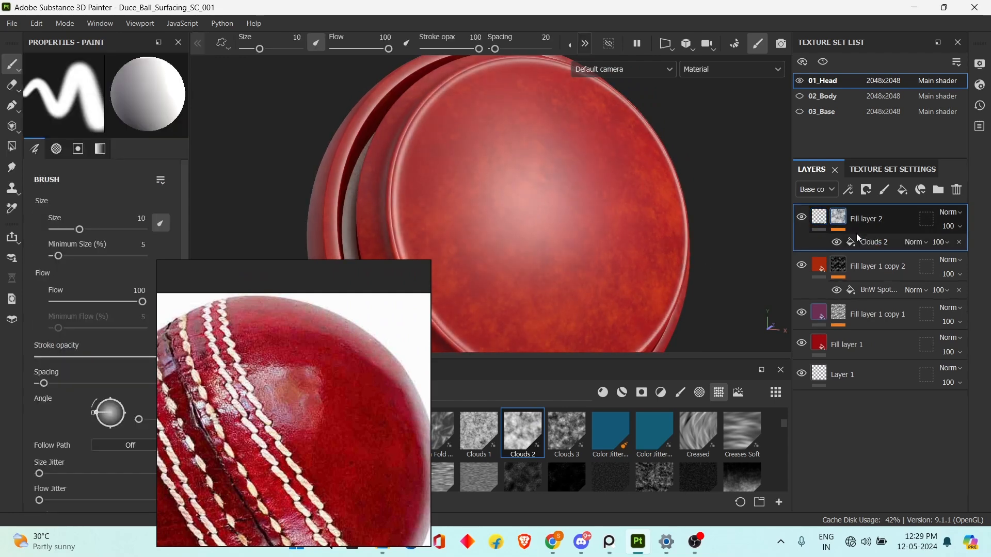
click(863, 243)
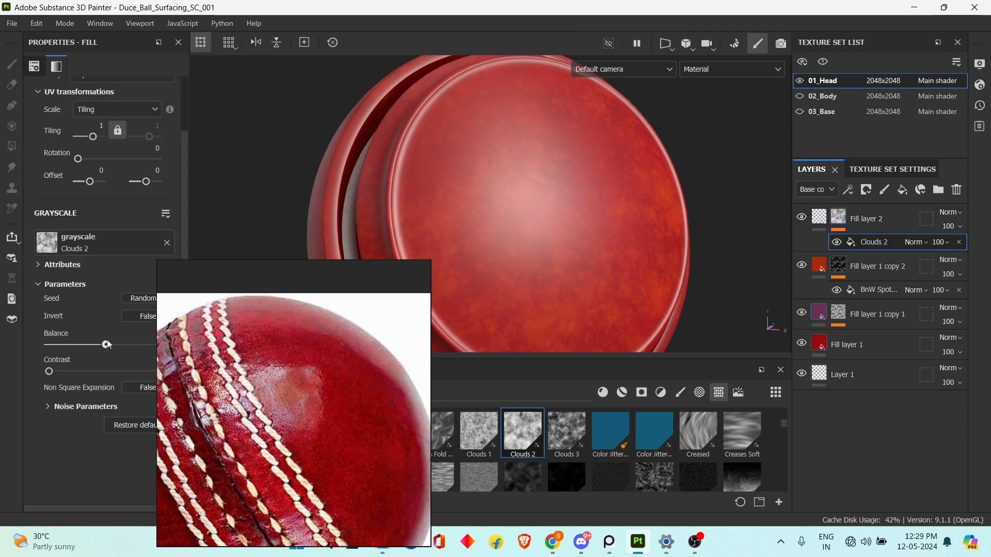
drag(135, 340, 60, 339)
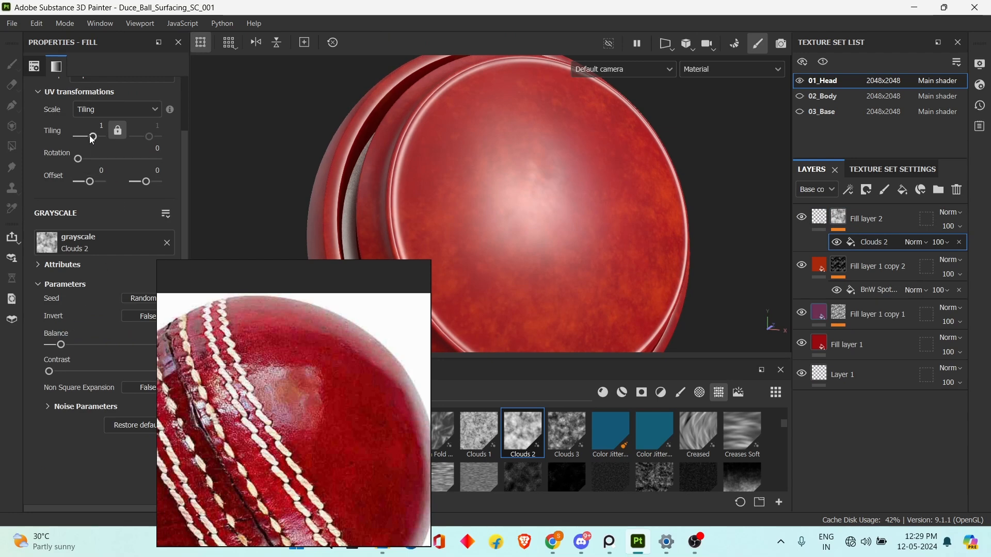
drag(93, 138, 98, 137)
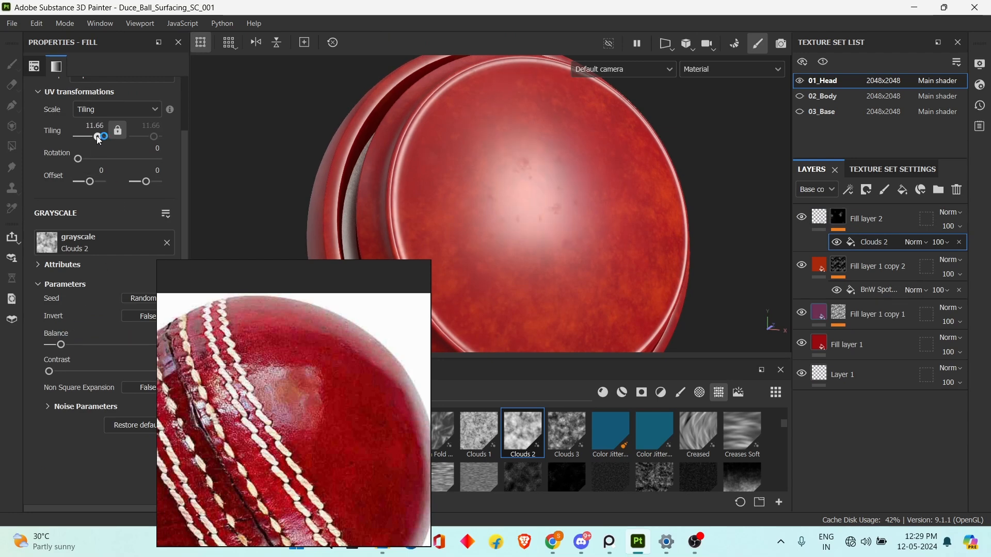
Set the top fill layer's roughness to 0.5297 and display its mask on the model.
key(Delete)
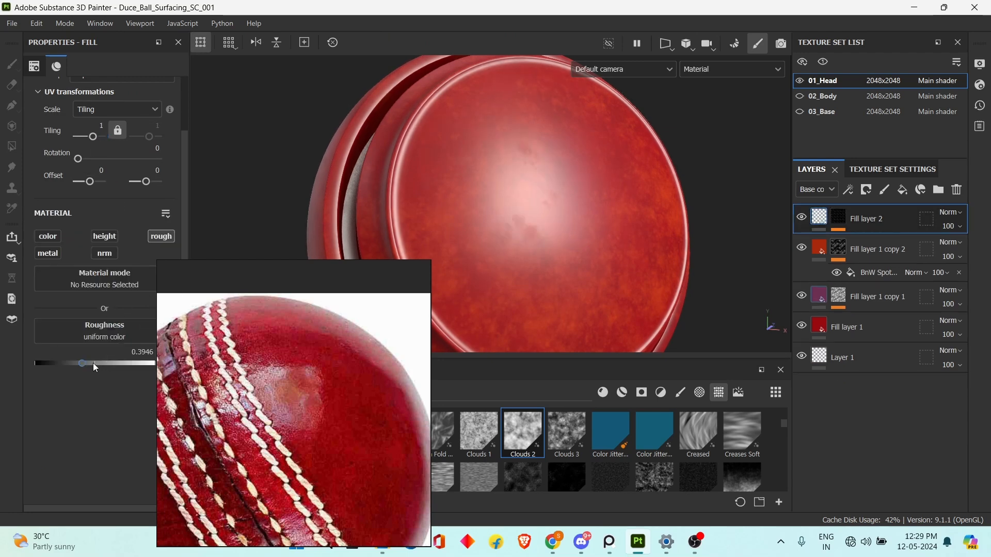
mouse_move(94, 365)
mouse_down()
mouse_move(57, 355)
mouse_move(99, 355)
mouse_up()
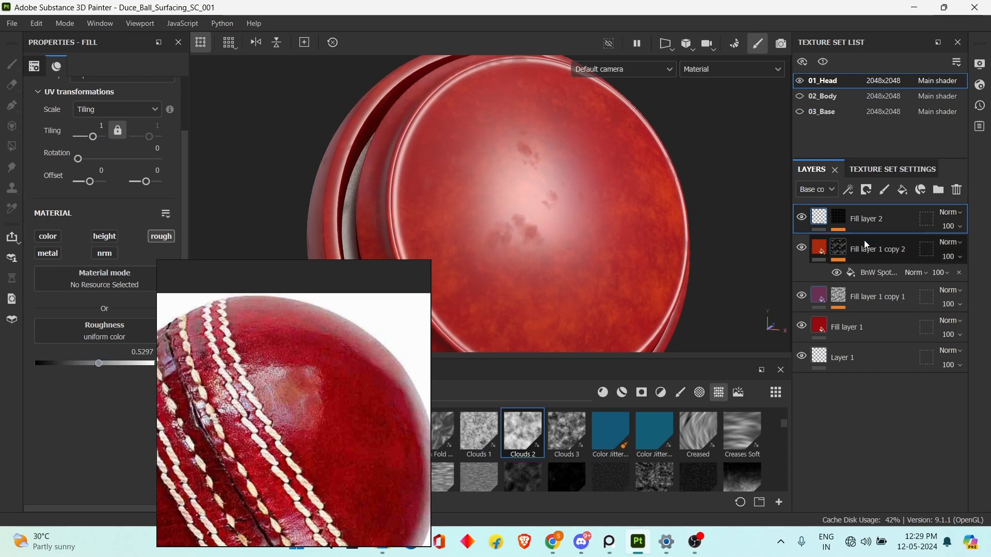
alt+click(843, 220)
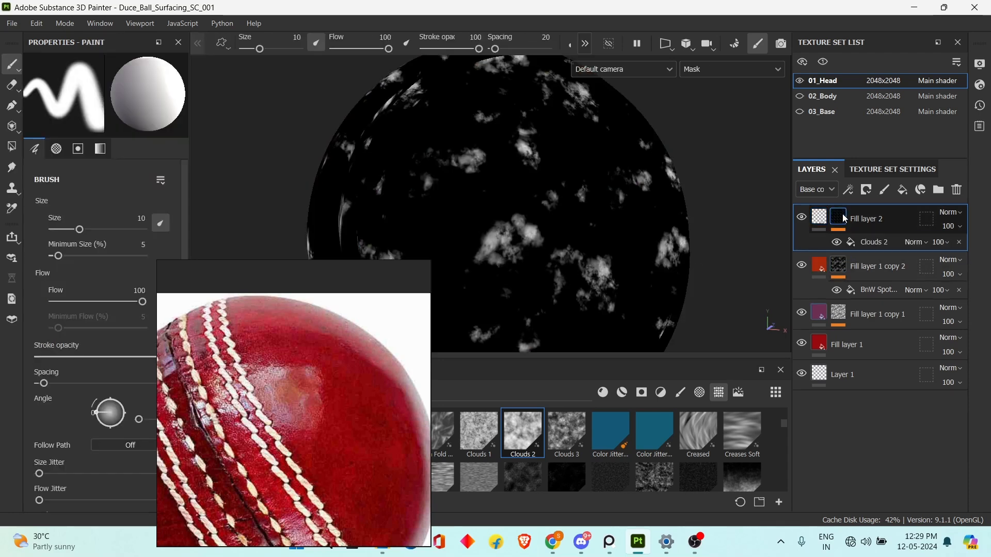
Replace the Clouds 2 texture in Fill layer 2's mask fill with BnW Spots 1 and return to the material view.
click(870, 243)
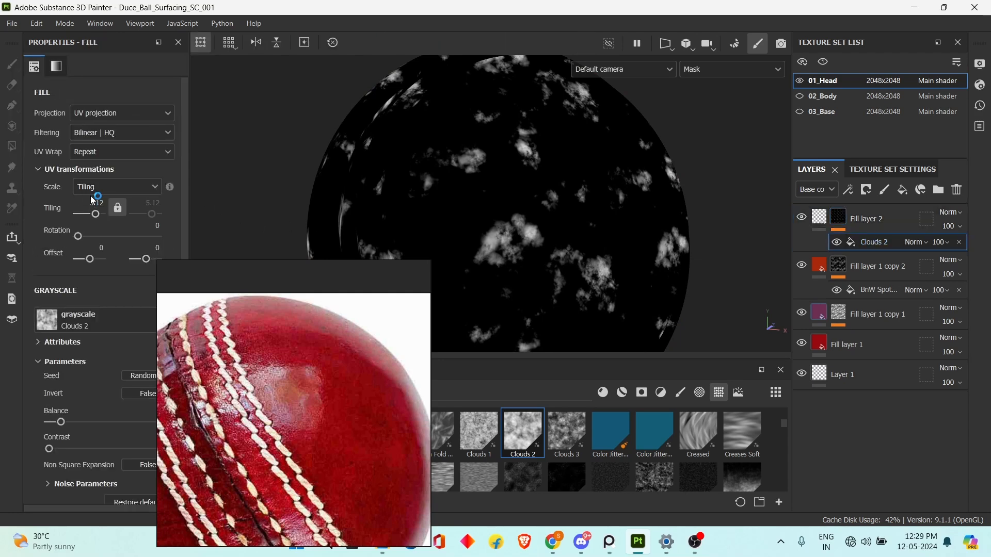
scroll(508, 465, down, 5)
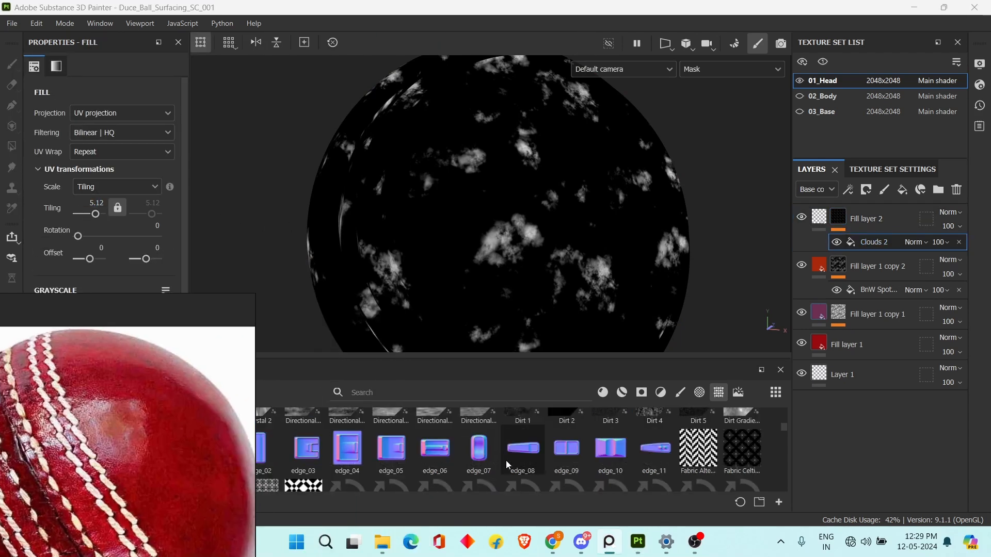
scroll(508, 464, down, 3)
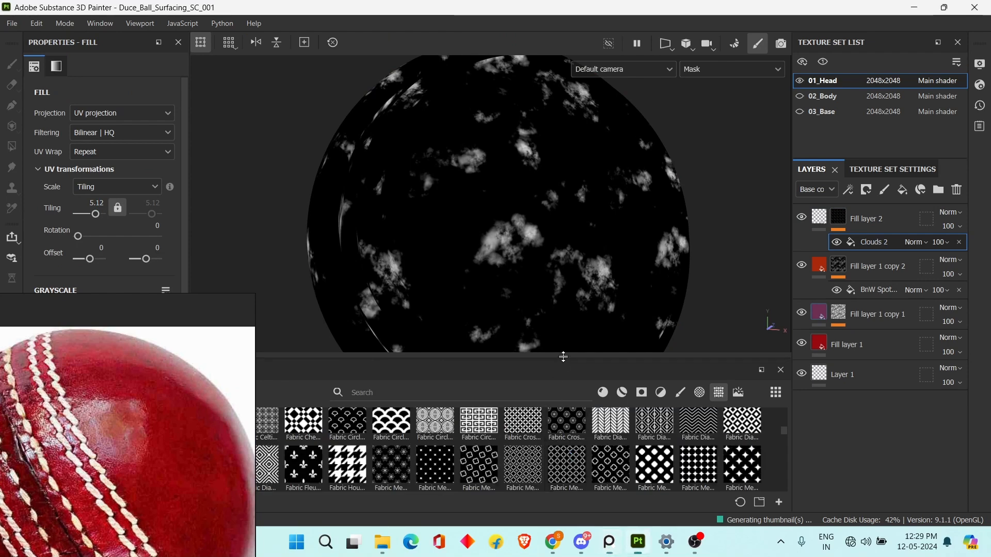
drag(560, 356, 555, 265)
scroll(545, 376, up, 5)
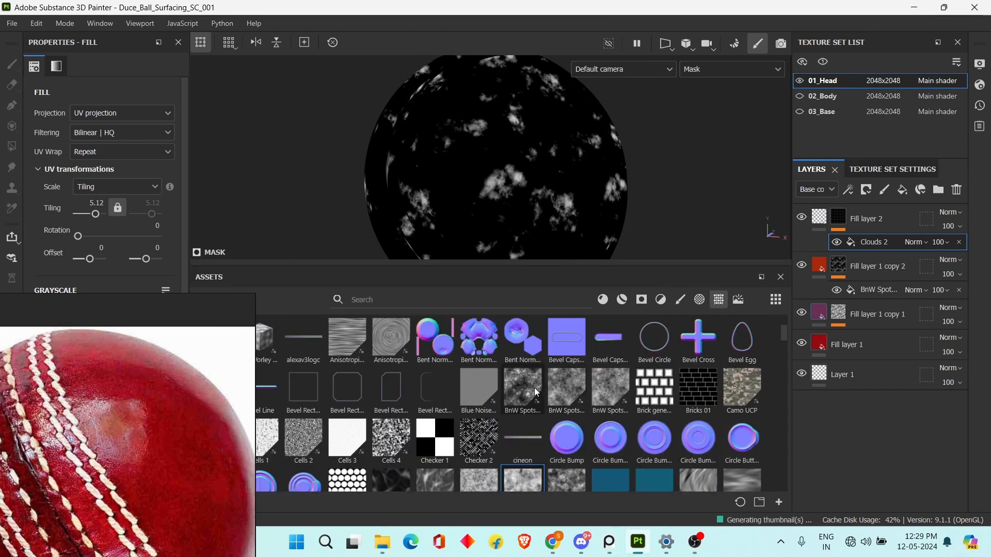
drag(535, 393, 217, 405)
right_drag(217, 404, 311, 524)
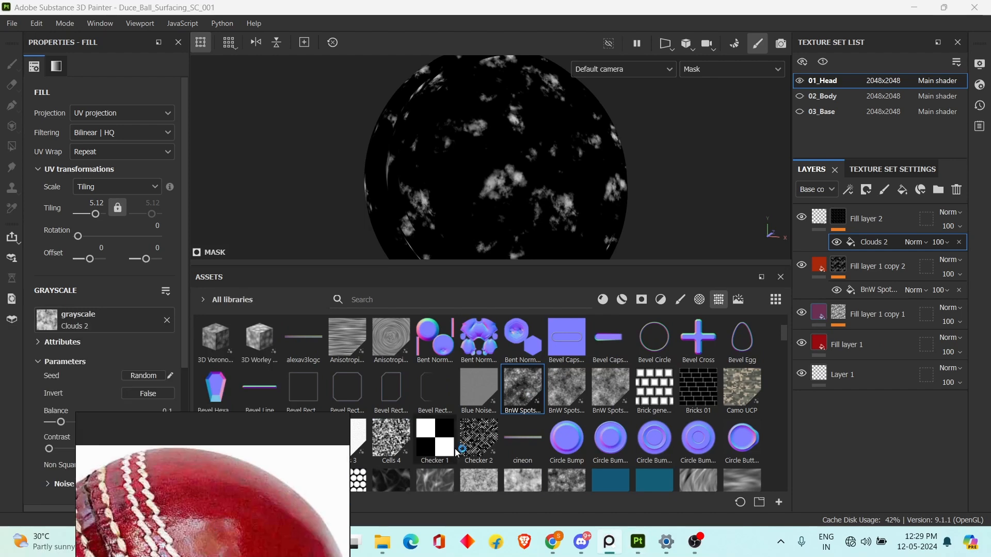
drag(524, 396, 104, 318)
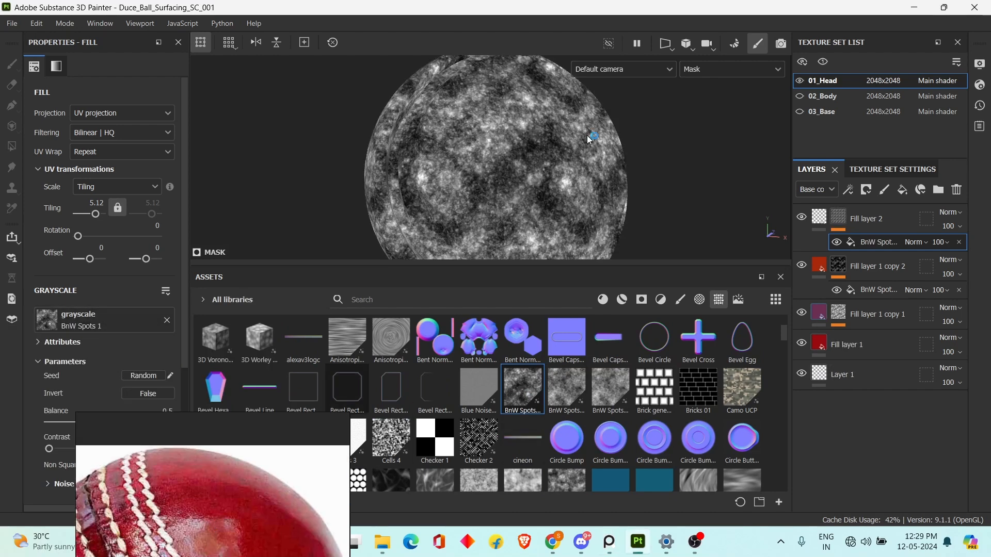
alt+drag(584, 137, 565, 166)
key(m)
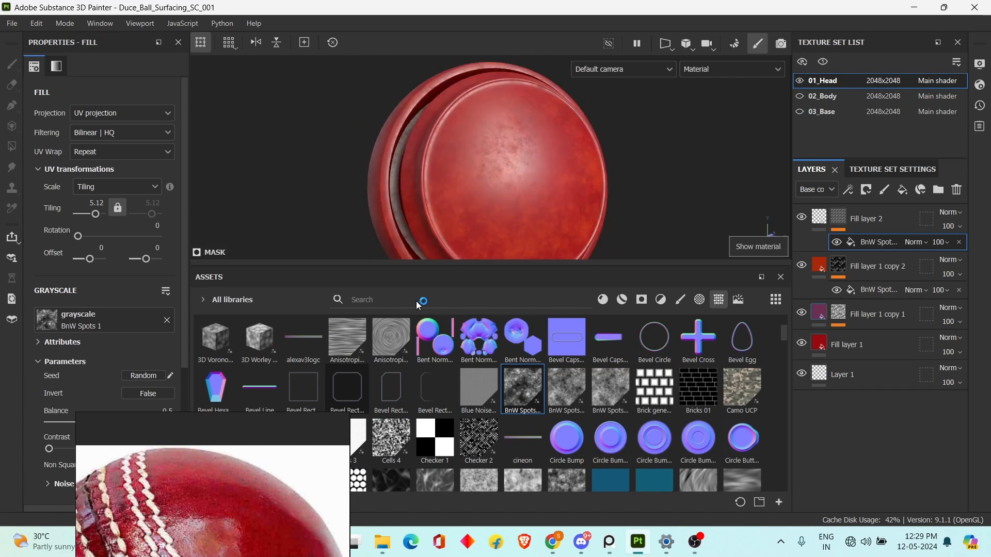
Examine the reference cricket ball photos up close and compare their leather sheen and surface variation with the model.
right_drag(253, 510, 279, 264)
mouse_move(607, 172)
alt+mouse_down()
mouse_move(621, 148)
mouse_move(605, 165)
alt+mouse_up()
scroll(212, 322, down, 8)
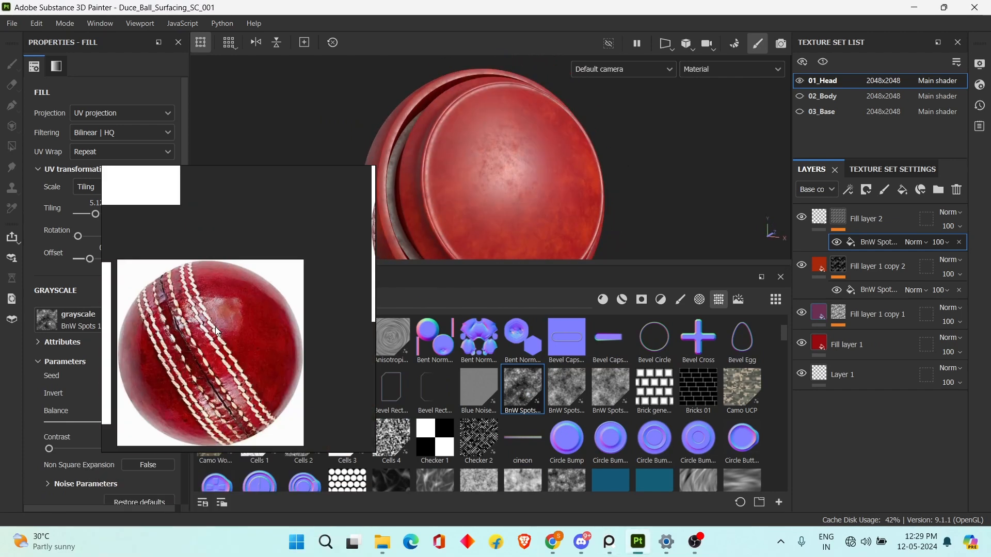
middle_drag(191, 299, 219, 316)
scroll(142, 338, up, 5)
middle_drag(141, 338, 353, 360)
scroll(258, 297, down, 3)
middle_drag(258, 297, 300, 343)
scroll(190, 389, up, 3)
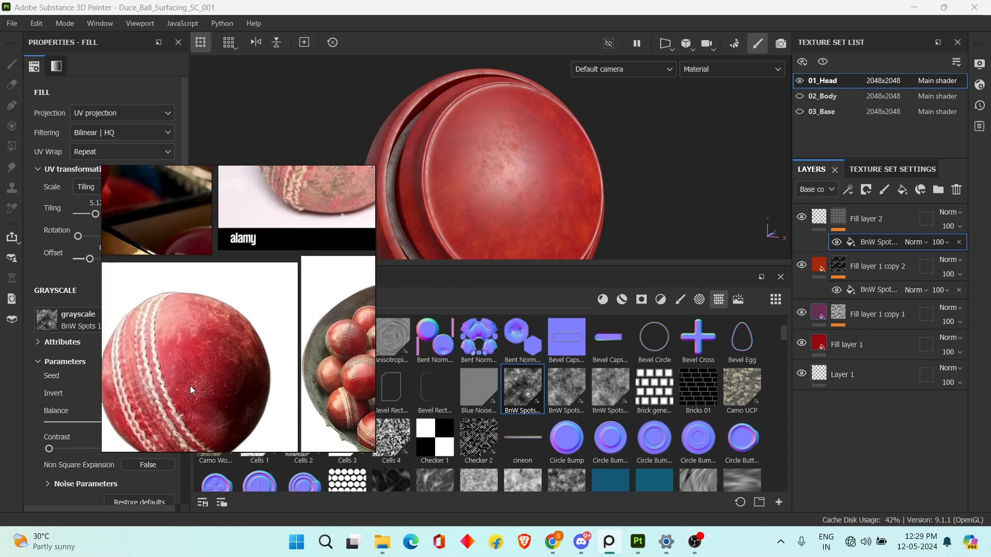
scroll(204, 354, down, 6)
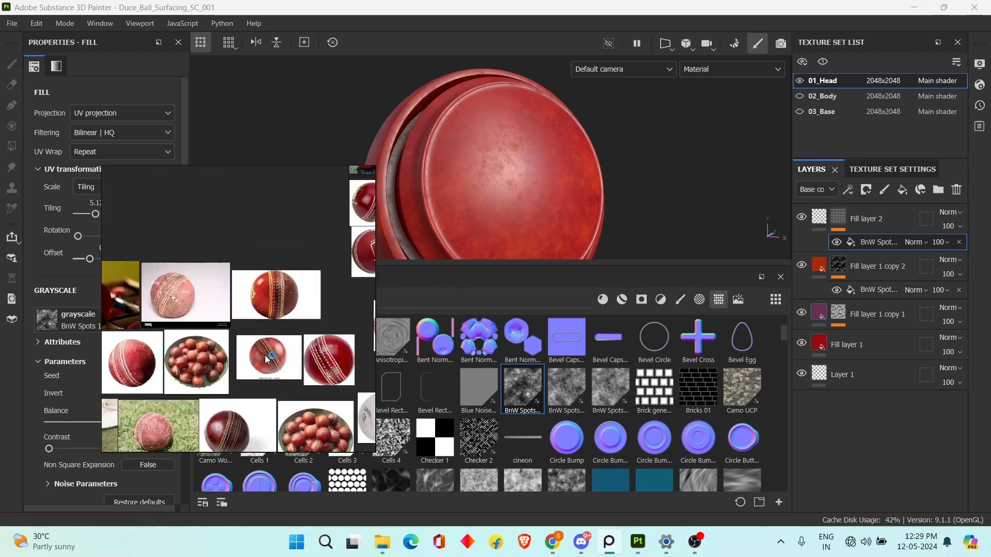
scroll(242, 338, up, 3)
mouse_move(268, 340)
middle_down()
mouse_move(237, 340)
mouse_move(163, 422)
mouse_move(275, 356)
middle_up()
scroll(298, 322, down, 1)
scroll(256, 325, up, 6)
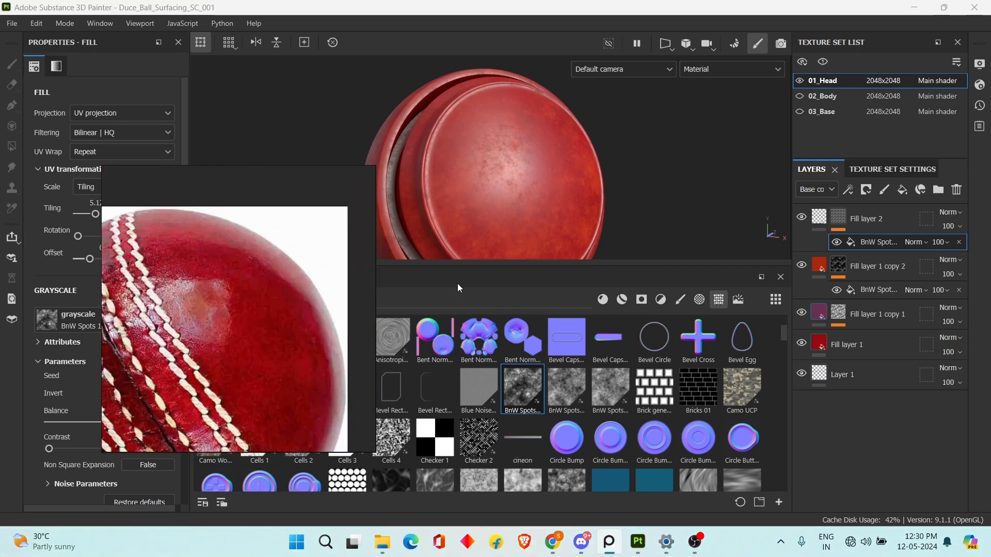
alt+drag(618, 180, 660, 190)
Set Fill layer 2's roughness to 0.1081.
click(818, 217)
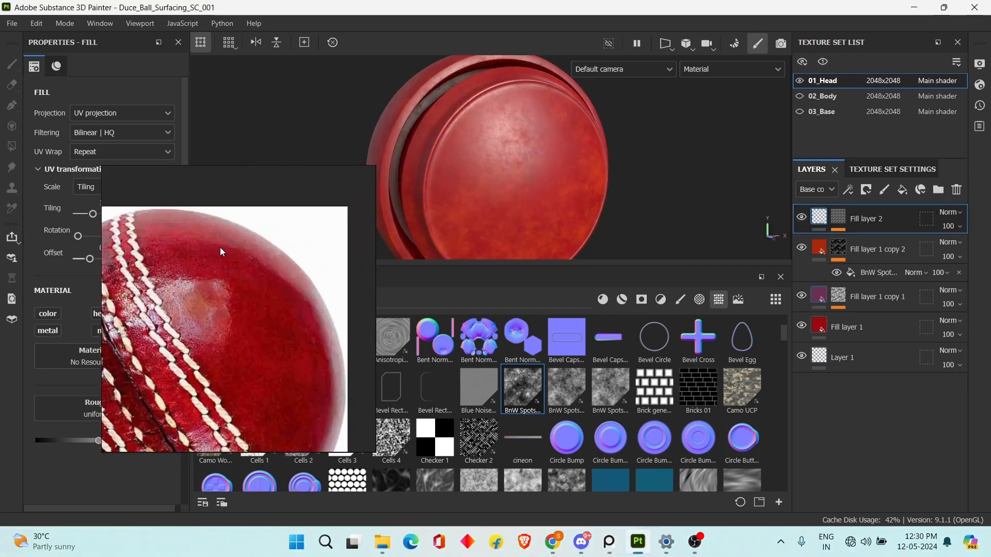
right_drag(220, 249, 305, 331)
right_drag(314, 385, 363, 369)
mouse_move(98, 442)
mouse_down()
mouse_move(43, 429)
mouse_move(97, 429)
mouse_move(47, 431)
mouse_up()
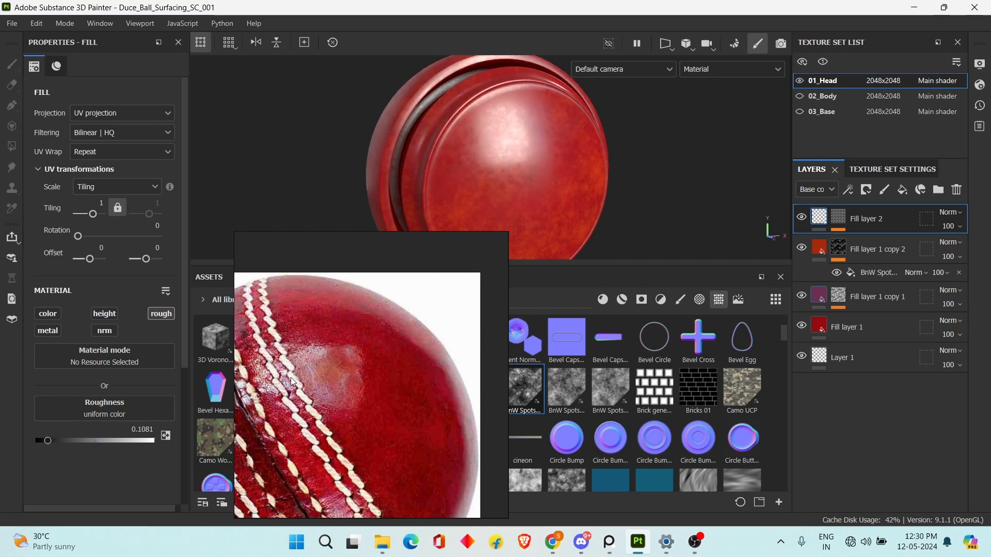
Examine the glossy highlight on the sphere from several angles and compare it with the reference ball.
right_drag(429, 427, 329, 379)
alt+drag(671, 174, 621, 158)
alt+right_drag(621, 158, 604, 206)
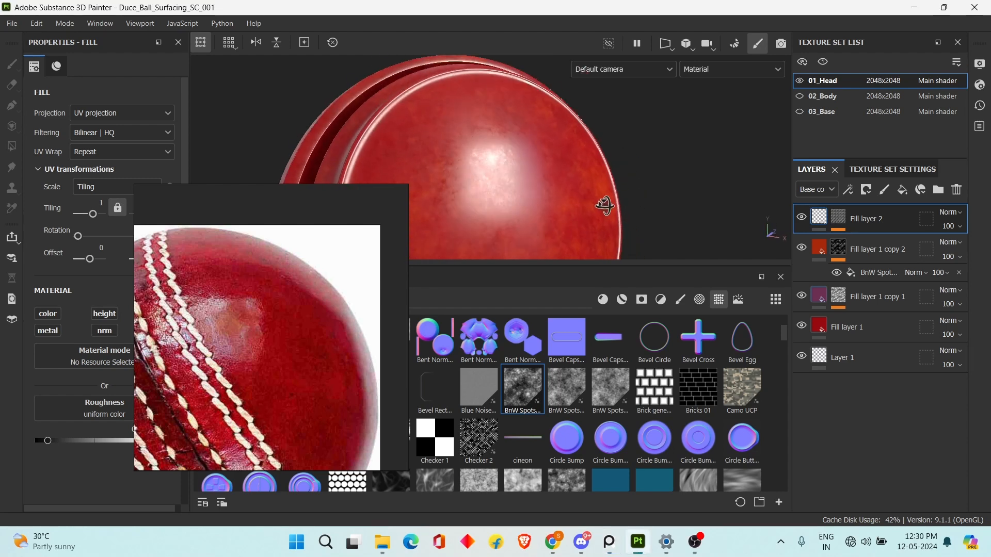
alt+middle_drag(604, 206, 635, 148)
alt+drag(635, 148, 657, 192)
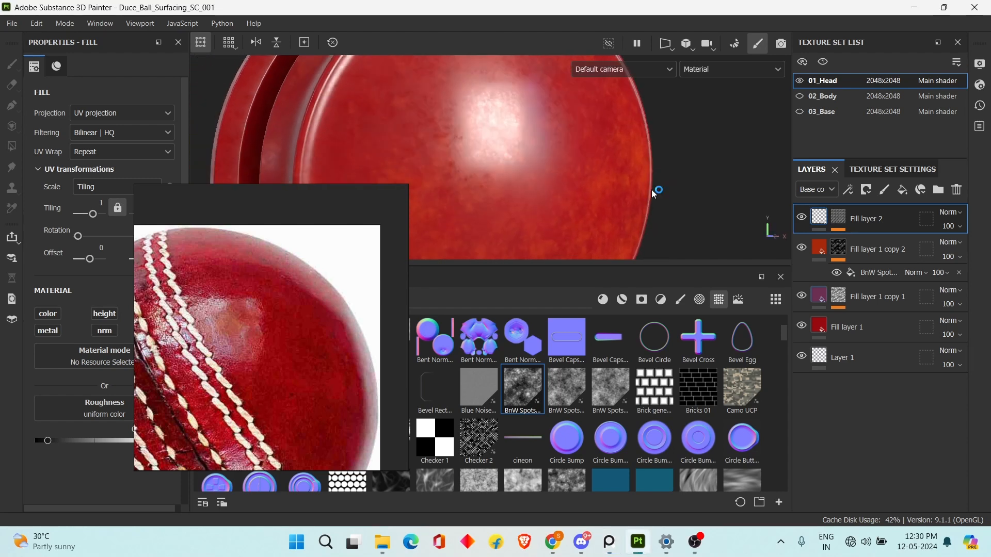
alt+right_drag(657, 193, 628, 167)
alt+drag(629, 166, 577, 178)
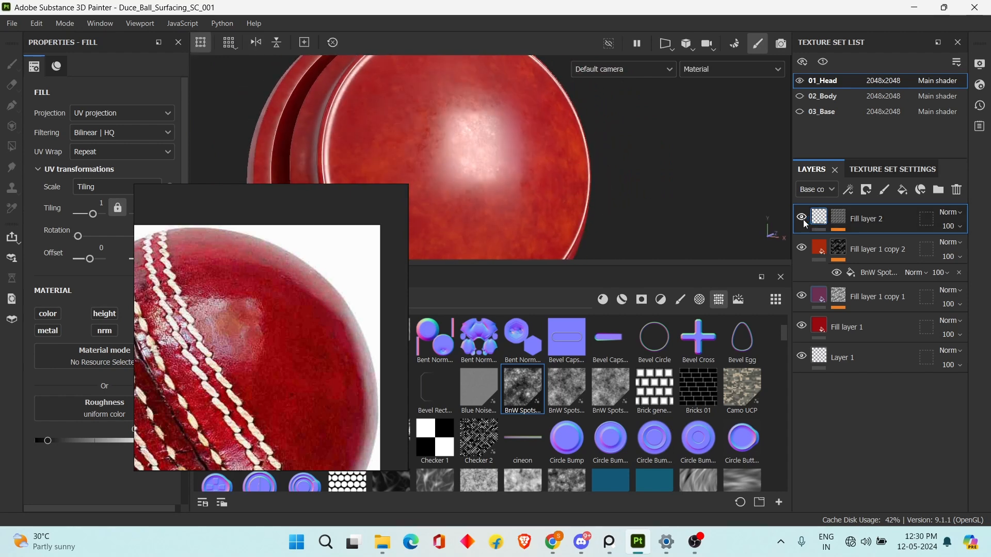
alt+drag(562, 217, 542, 201)
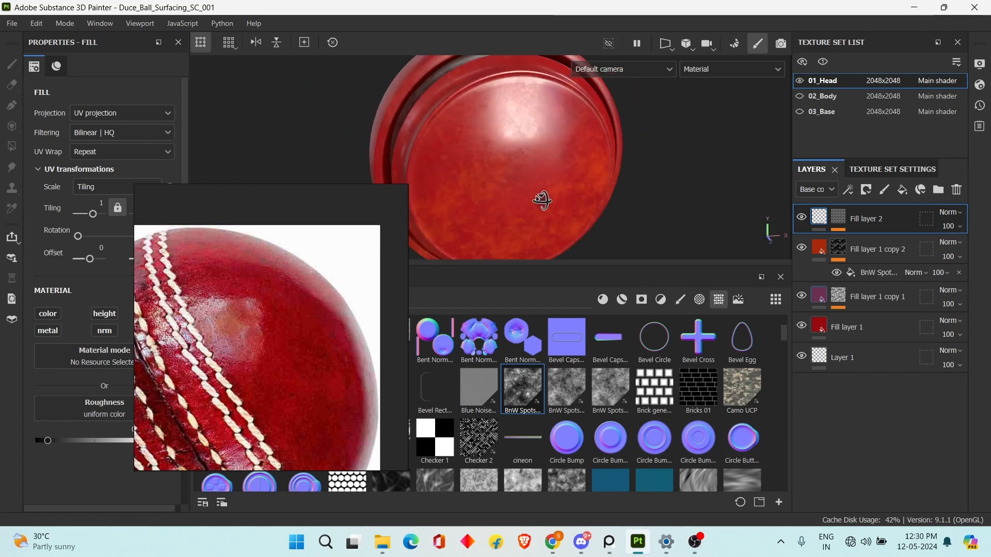
Toggle the BnW Spots mask fill on Fill layer 2 off and on to compare its effect on the highlight.
click(837, 222)
click(853, 243)
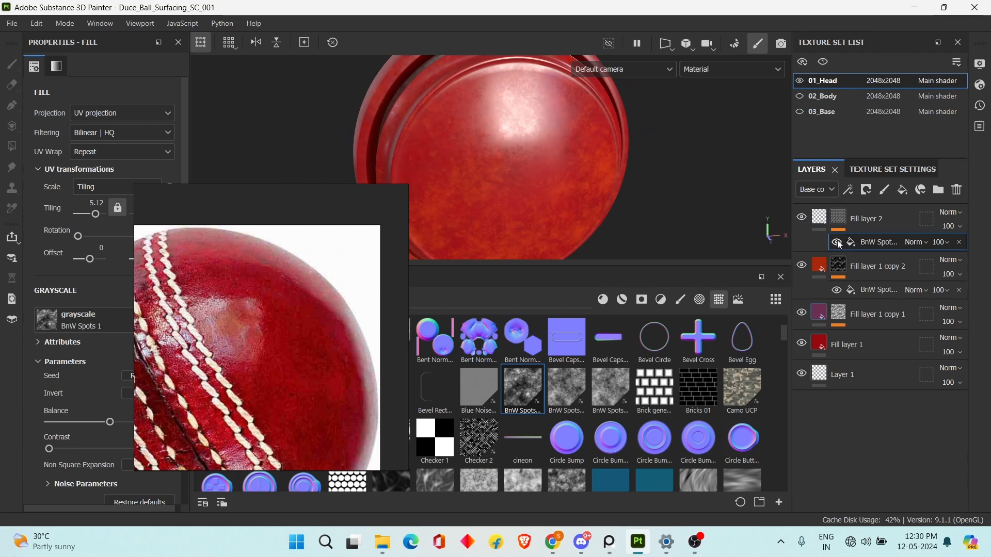
click(836, 243)
click(837, 243)
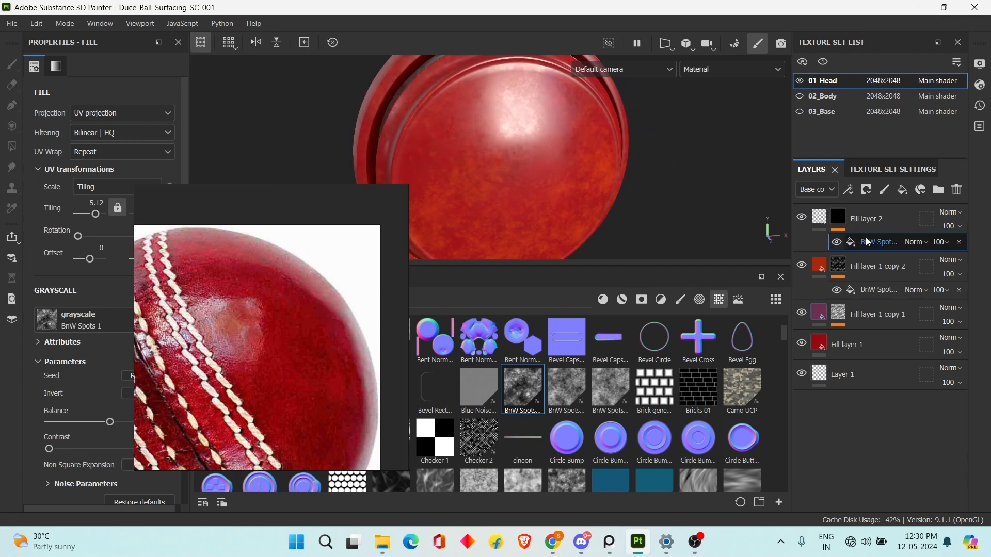
alt+drag(737, 209, 609, 178)
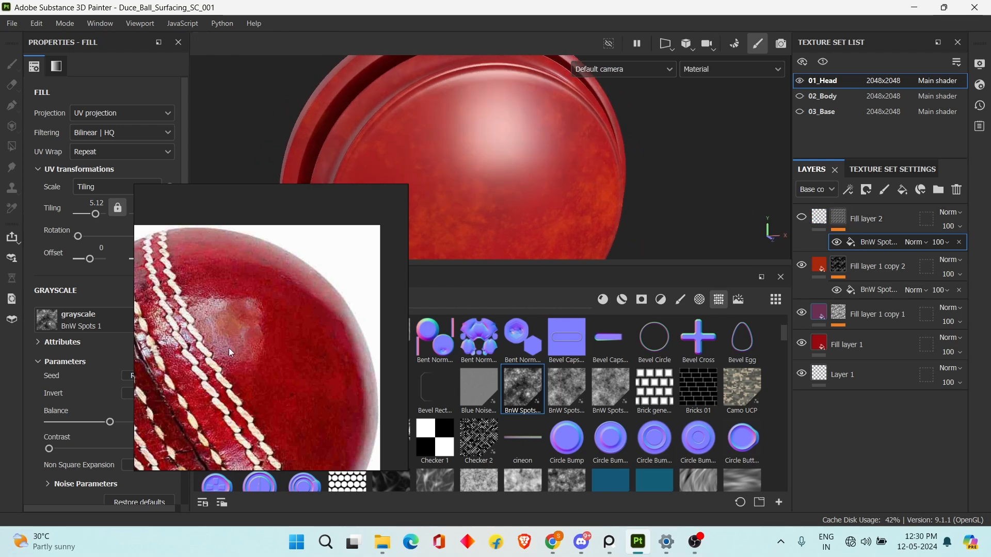
Compare the sphere's highlight with Fill layer 2 hidden and shown, checking it against the reference ball.
alt+drag(620, 253, 637, 221)
right_drag(275, 369, 185, 392)
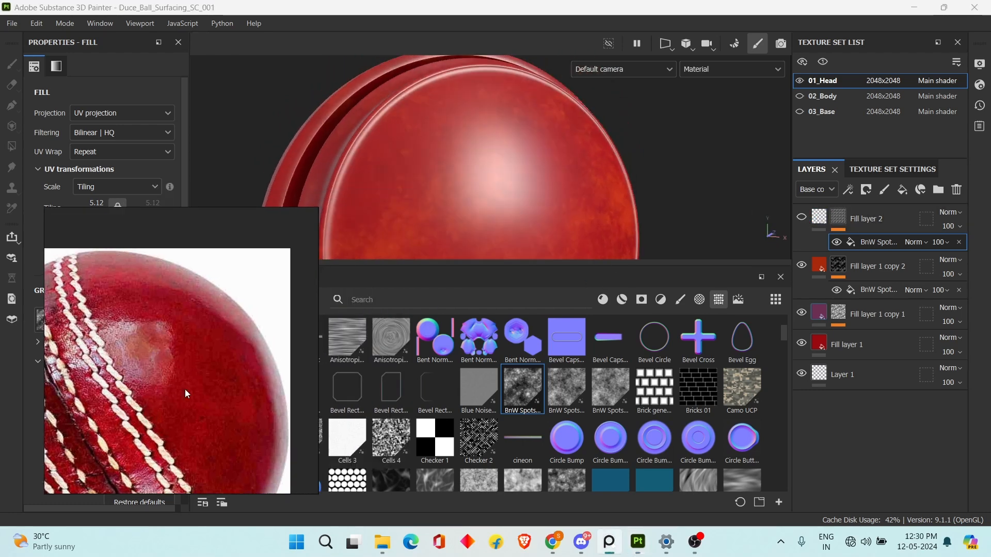
click(861, 219)
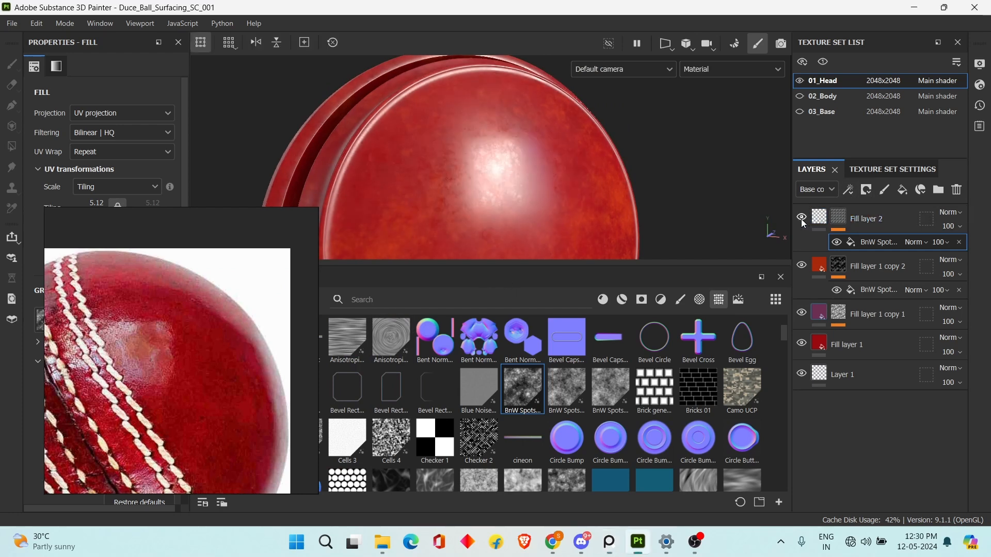
click(818, 219)
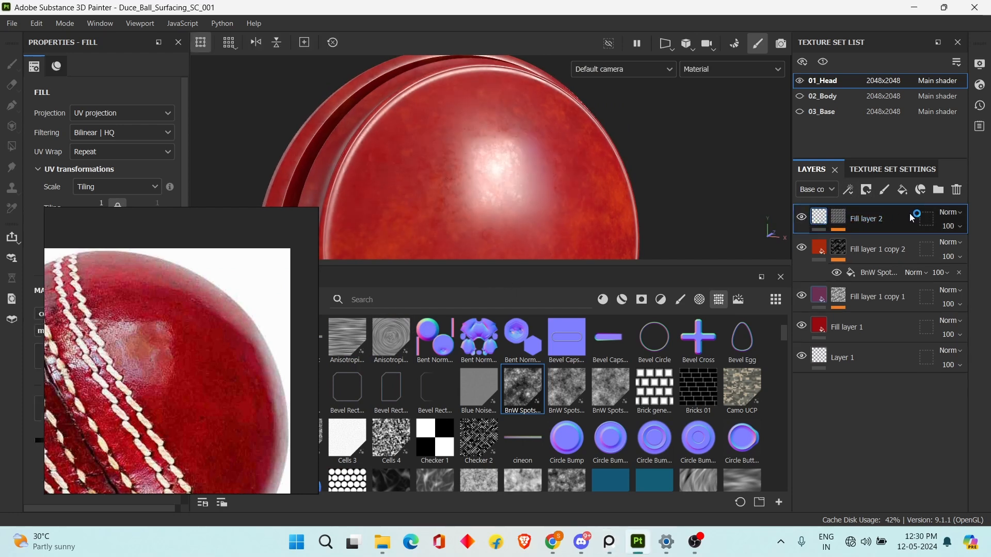
click(802, 219)
click(802, 219)
Rename the roughness fill layer as Rough.
double_click(873, 221)
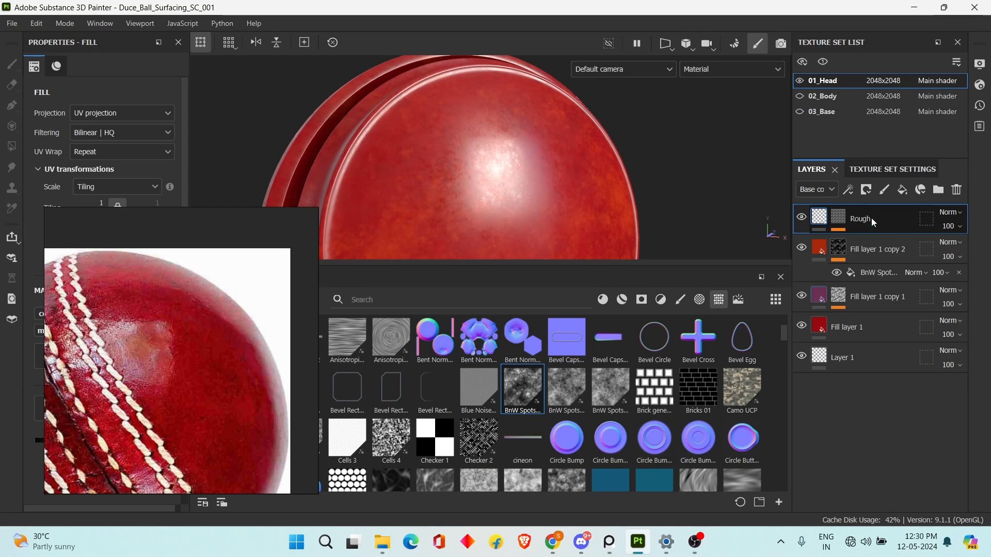
scroll(534, 170, down, 4)
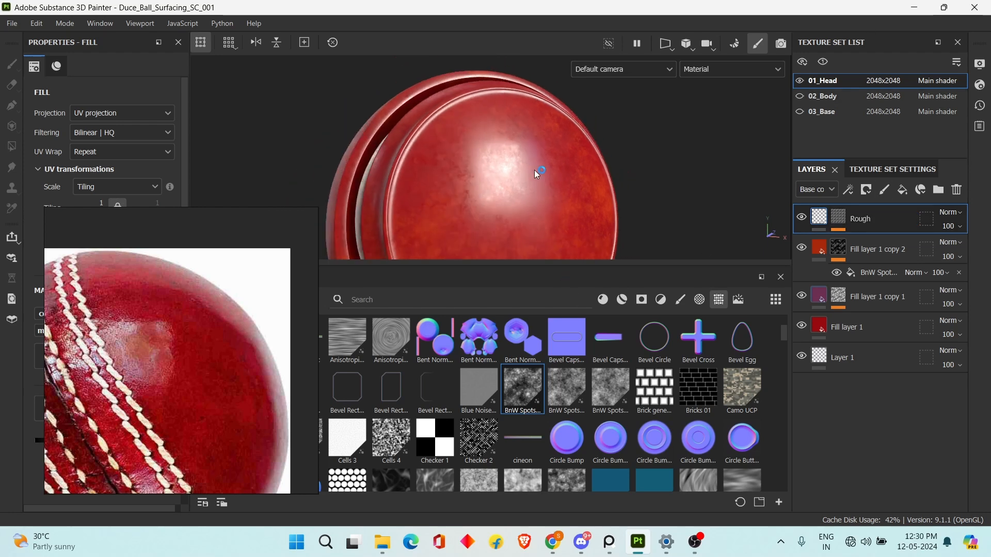
scroll(538, 173, up, 3)
alt+drag(538, 174, 605, 160)
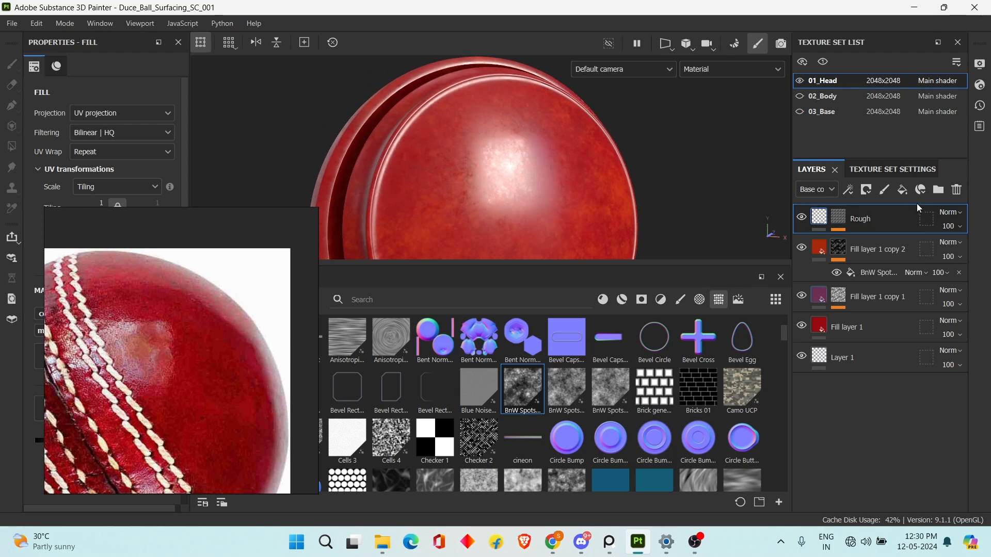
Add a fill layer above Rough with only the height channel enabled and set its height to 0.0811.
click(904, 191)
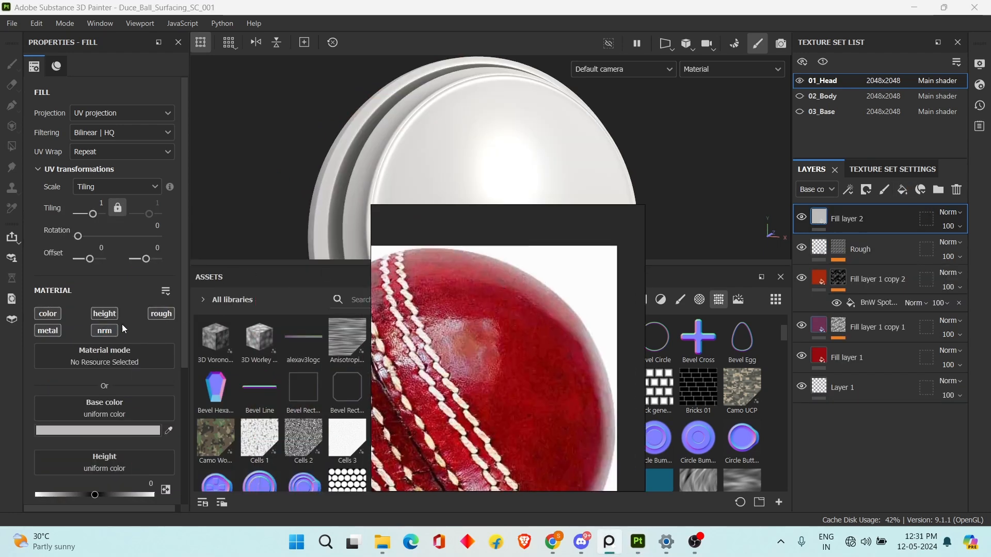
alt+click(108, 315)
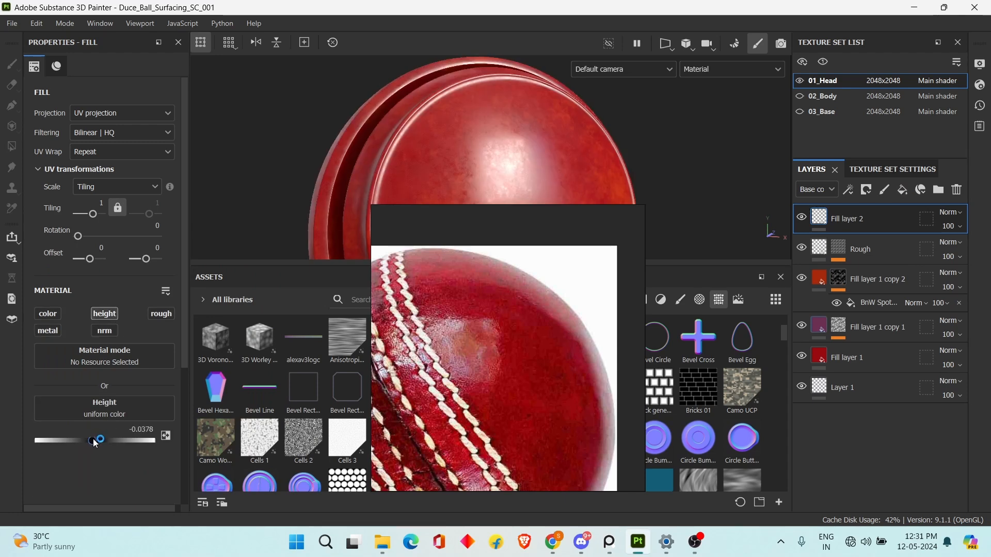
right_drag(413, 381, 224, 370)
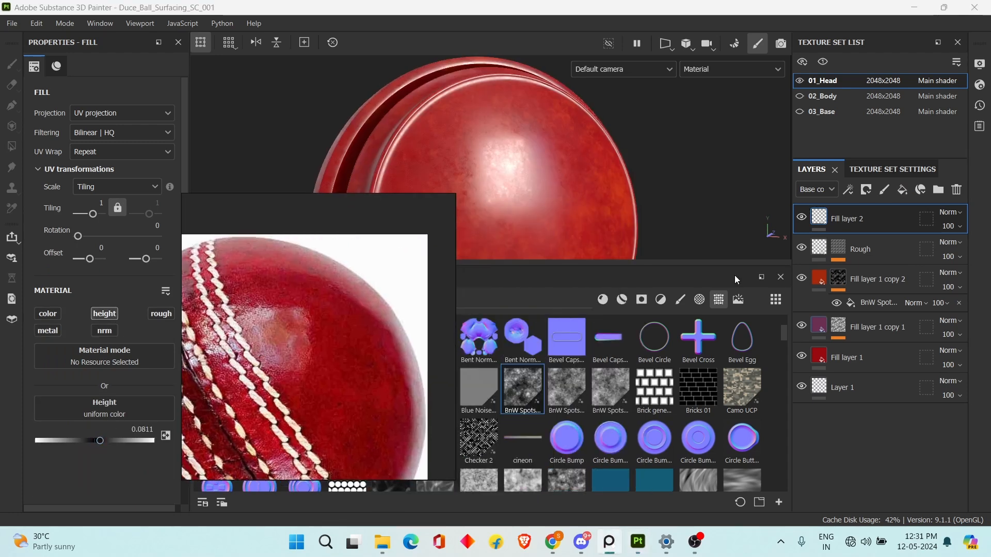
Add a black mask to the height layer and give the mask a fill effect.
click(867, 191)
click(907, 225)
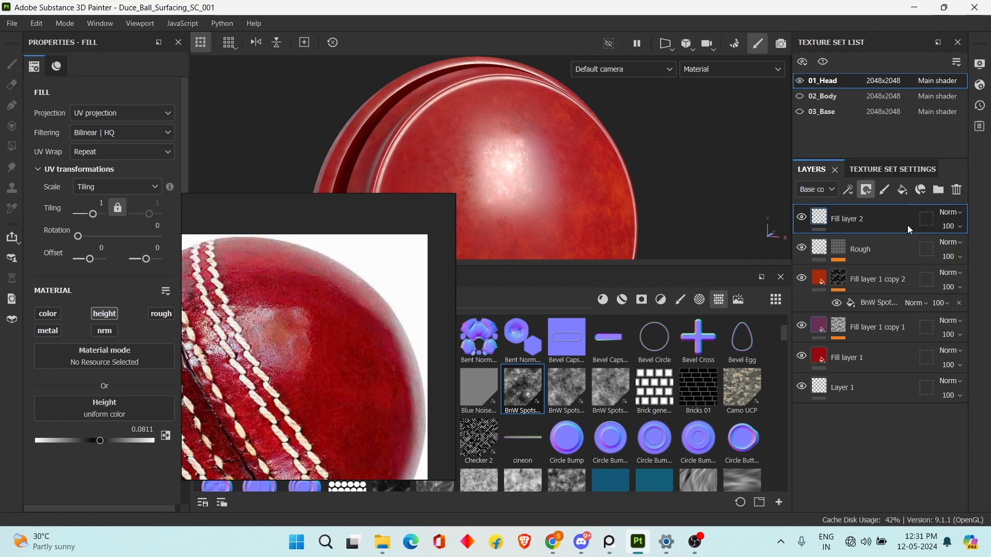
click(854, 193)
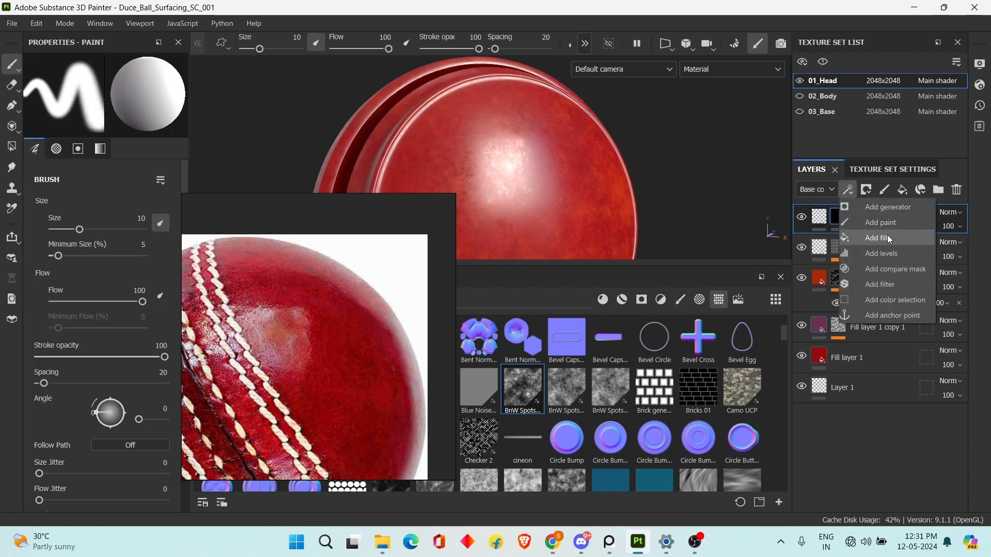
click(888, 234)
Assign the Grunge Concrete Old texture to the grayscale input of the height layer's mask fill.
right_drag(288, 314, 51, 374)
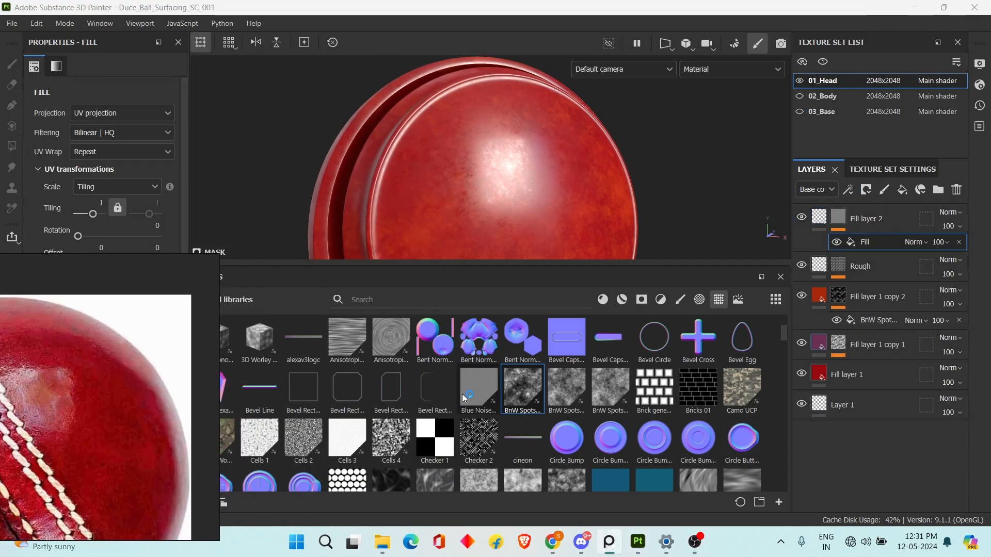
scroll(464, 397, down, 5)
scroll(501, 399, down, 3)
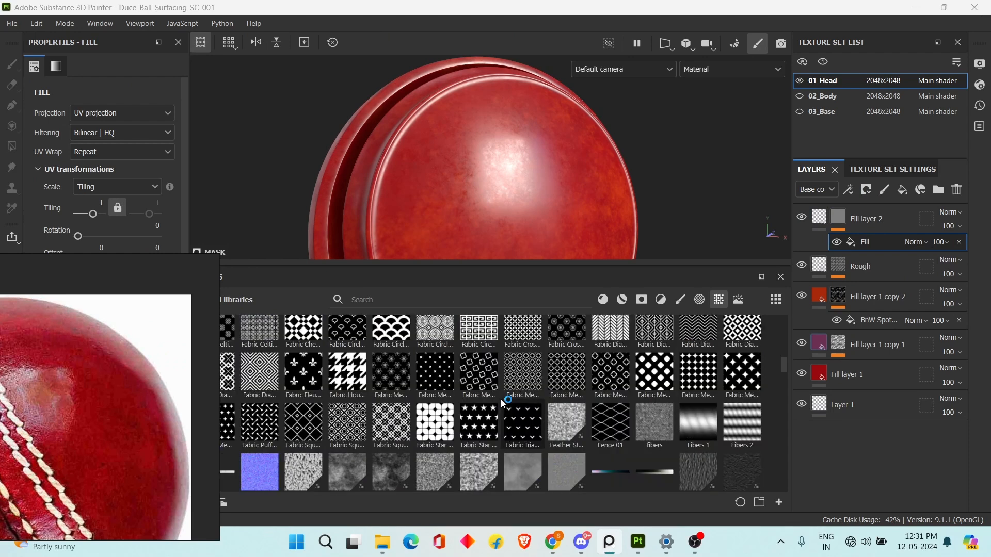
scroll(501, 400, down, 3)
right_drag(75, 393, 161, 420)
scroll(279, 392, down, 1)
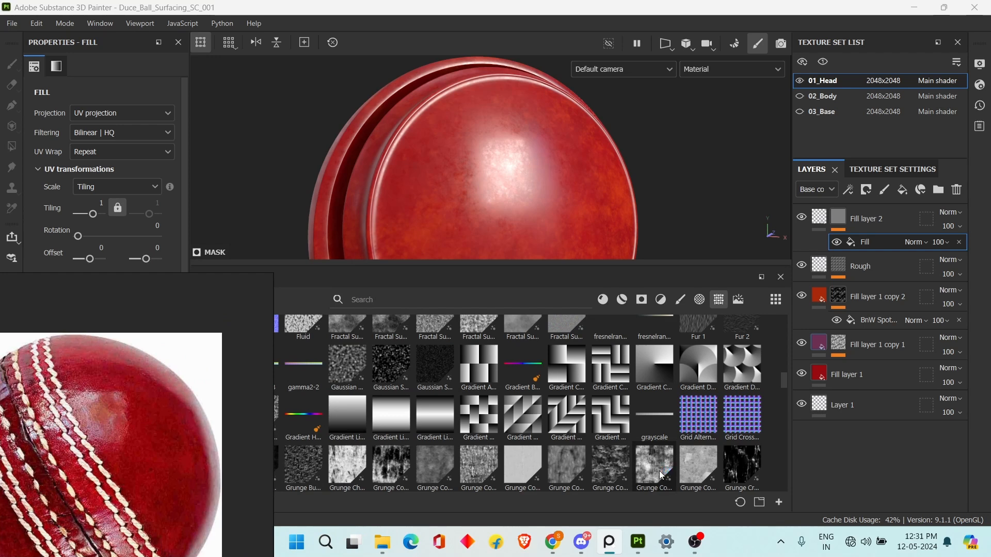
drag(662, 475, 93, 321)
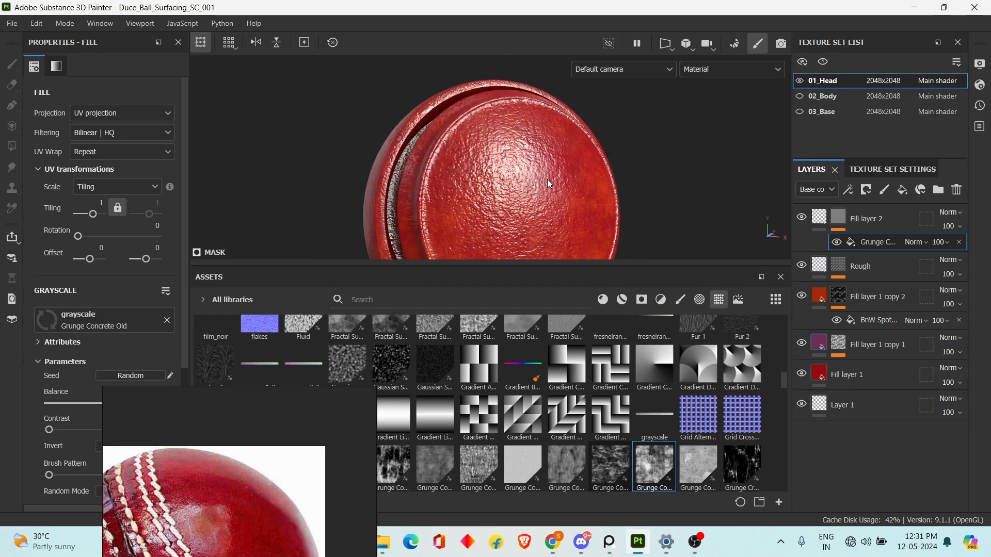
Set the UV tiling of the Grunge Concrete Old mask fill on Fill layer 2 to 11.66.
scroll(103, 160, down, 1)
drag(96, 176, 90, 177)
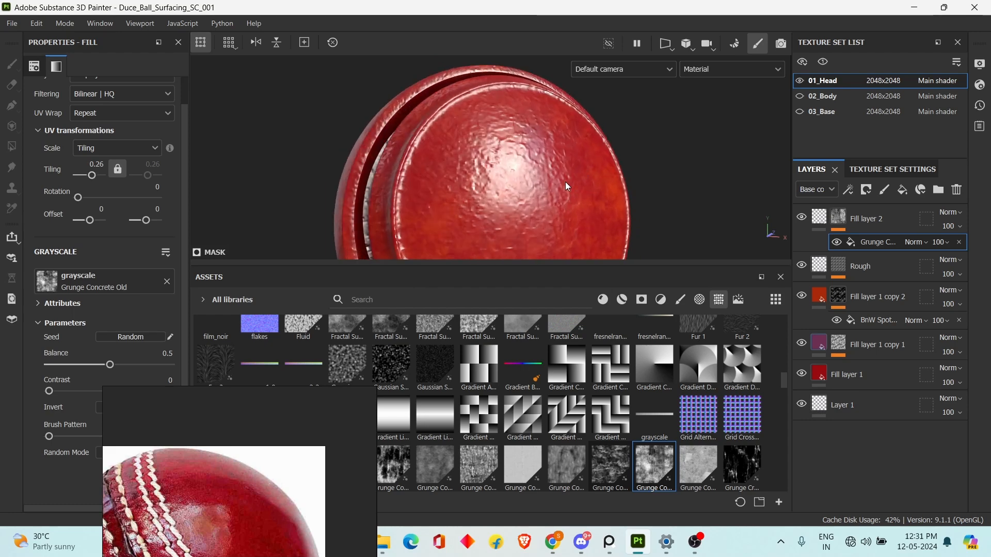
drag(91, 177, 98, 176)
right_drag(281, 526, 231, 275)
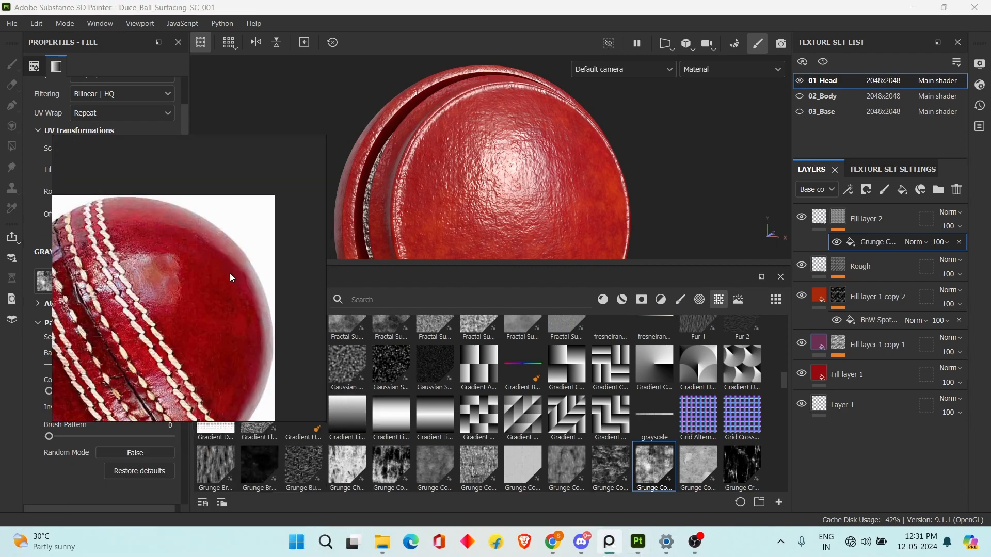
scroll(534, 150, up, 3)
scroll(541, 192, down, 3)
scroll(543, 197, down, 4)
scroll(552, 213, up, 2)
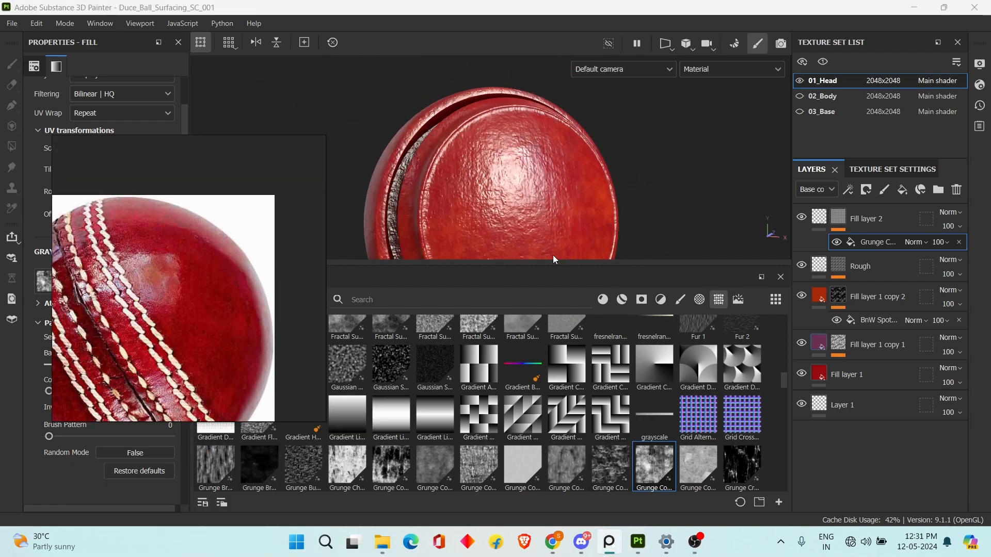
Browse the texture library for an alternative grayscale for the height mask, keeping the reference photo in view.
right_drag(177, 330, 108, 391)
scroll(483, 367, up, 6)
scroll(484, 371, up, 3)
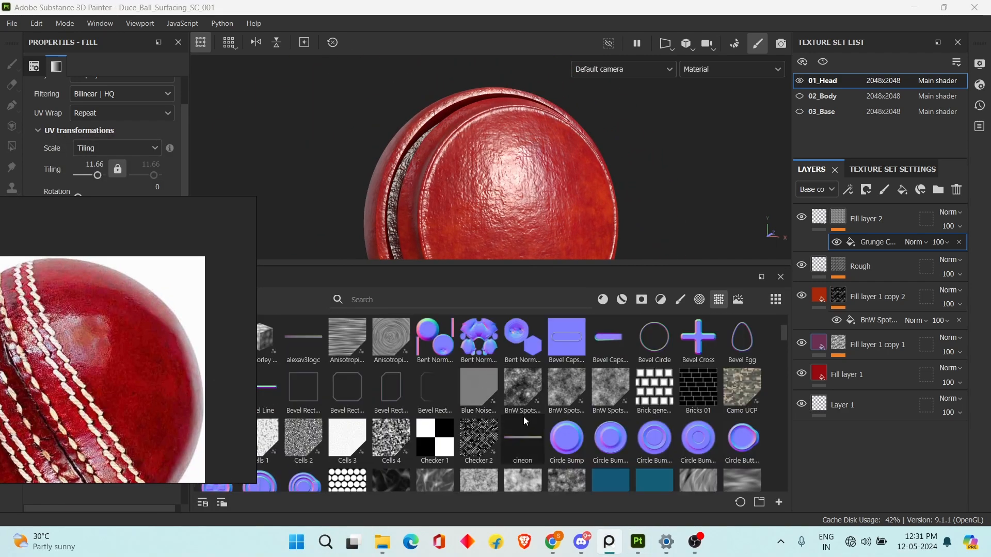
scroll(532, 413, down, 3)
scroll(567, 410, up, 3)
scroll(517, 411, down, 4)
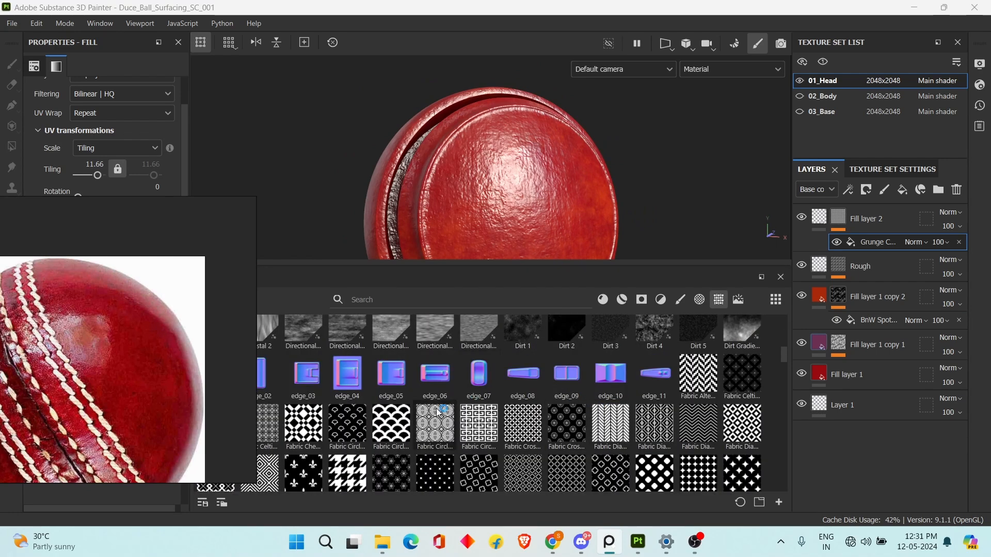
scroll(437, 412, down, 2)
scroll(485, 409, up, 5)
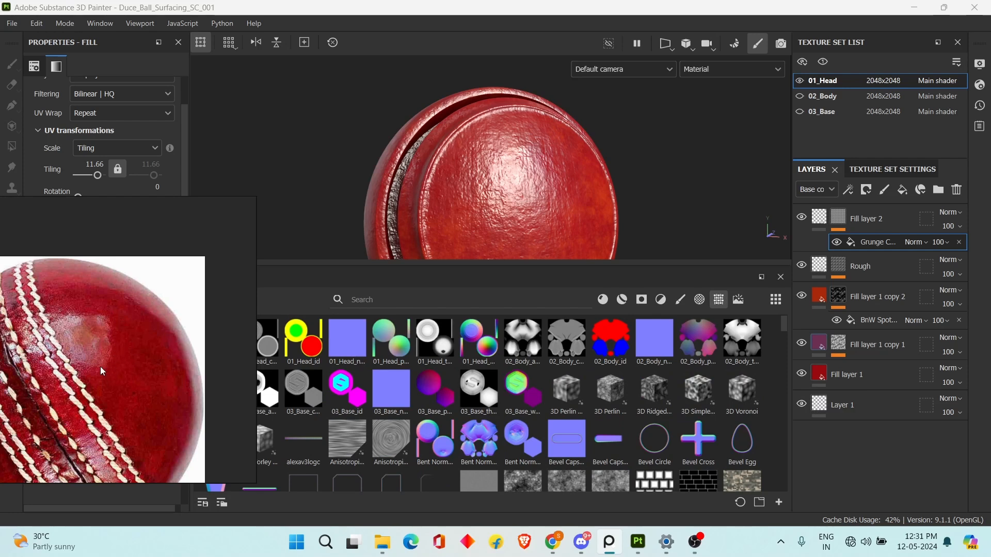
scroll(478, 395, down, 3)
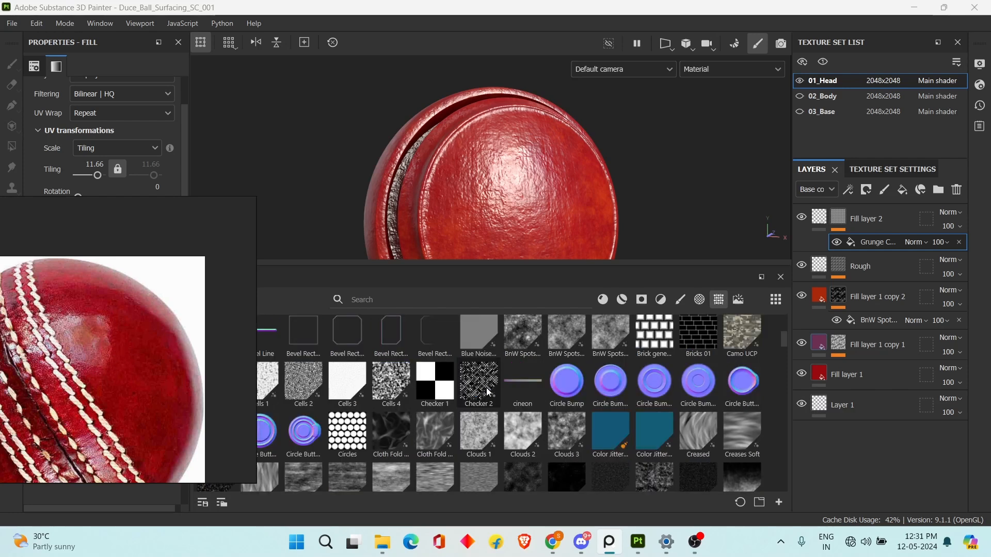
scroll(525, 361, up, 3)
scroll(525, 364, down, 10)
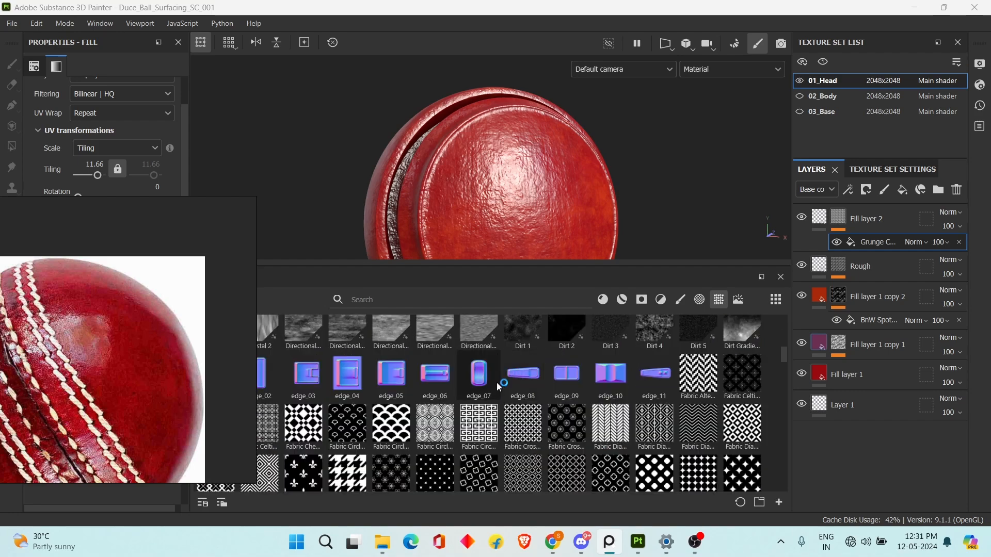
right_drag(66, 473, 64, 485)
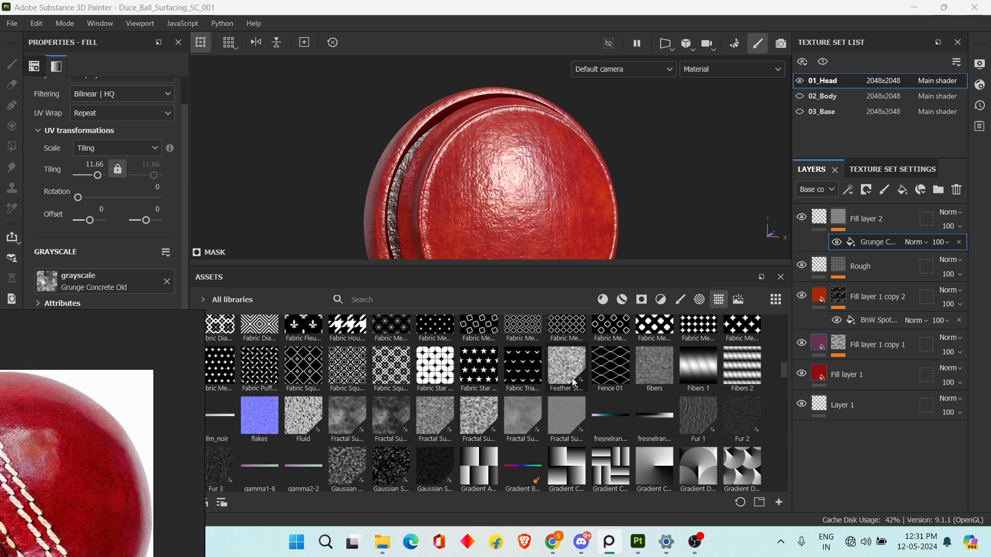
scroll(409, 414, down, 10)
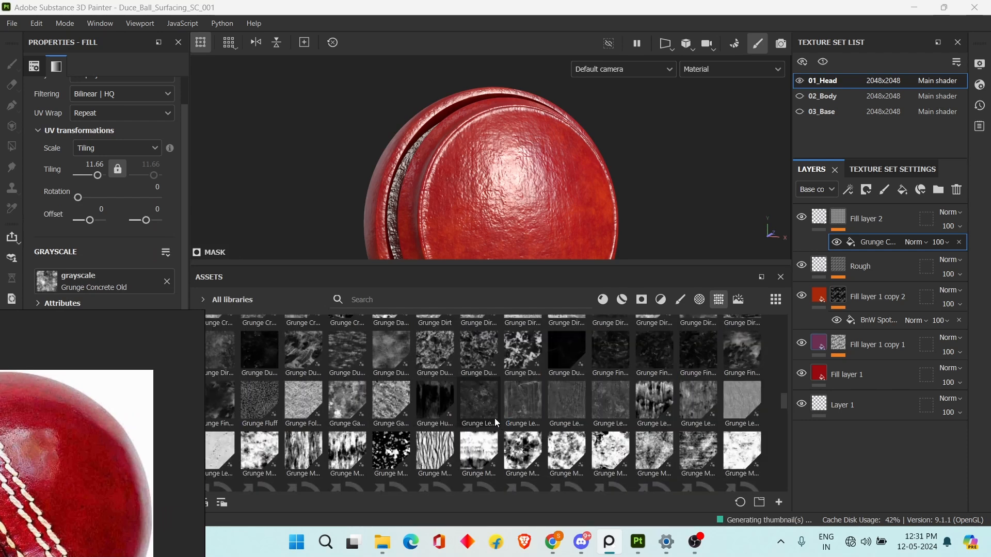
Search the texture assets for "clo" and assign Clouds 2 as the grayscale of Fill layer 2's mask fill.
click(407, 290)
text(d)
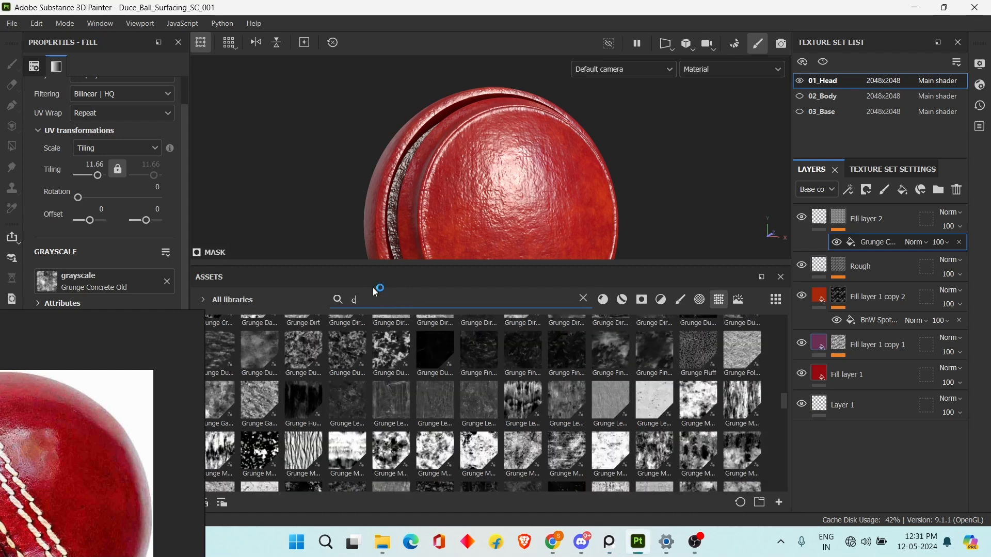
text(lo)
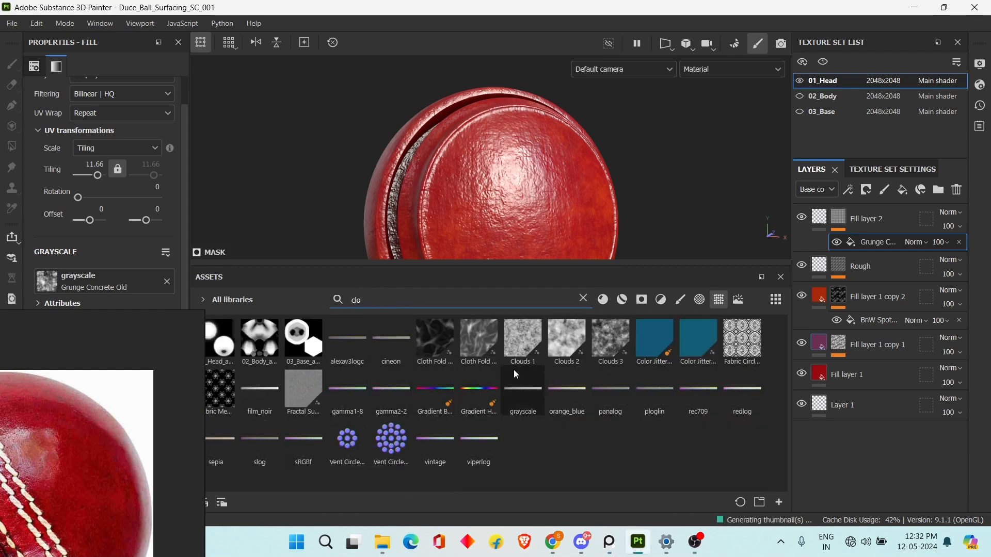
drag(575, 342, 120, 284)
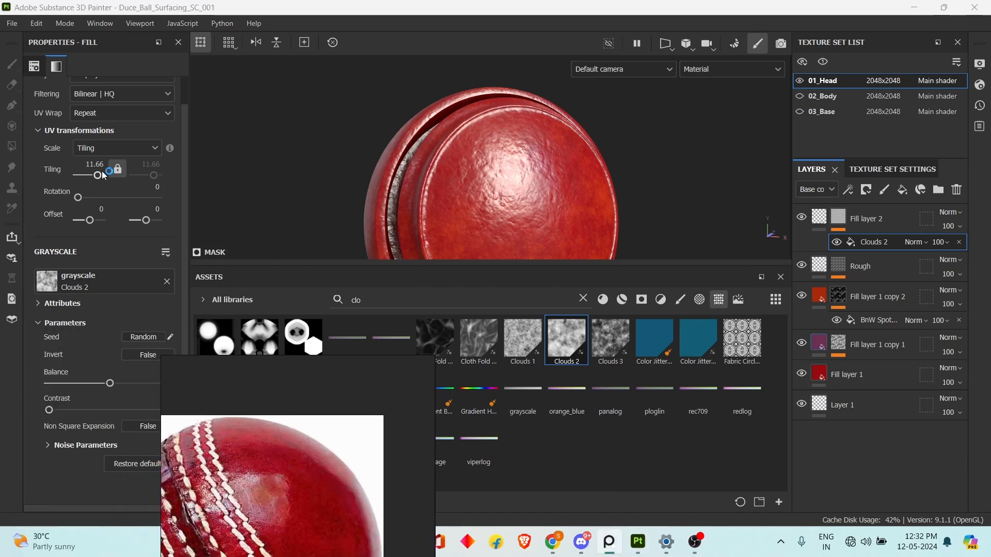
Try a UV tiling of 1.64 on the Clouds 2 mask fill, and change it to 4.
drag(101, 171, 93, 175)
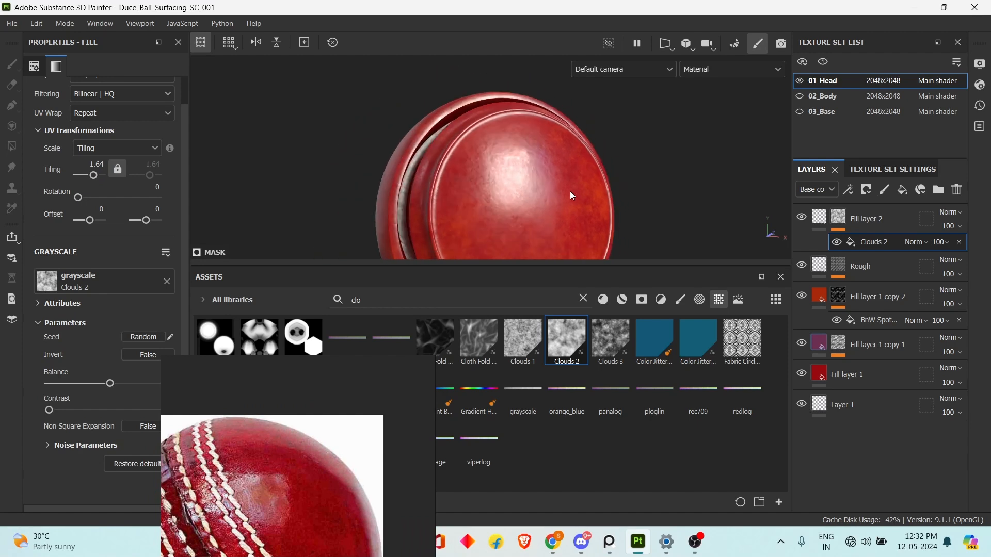
alt+right_drag(556, 191, 574, 187)
alt+drag(574, 187, 565, 188)
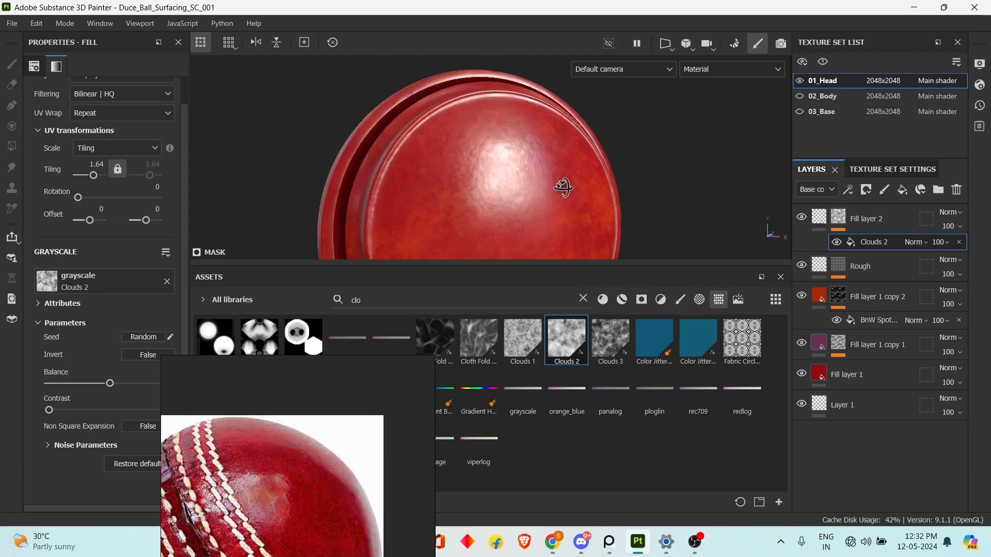
alt+right_drag(564, 188, 563, 187)
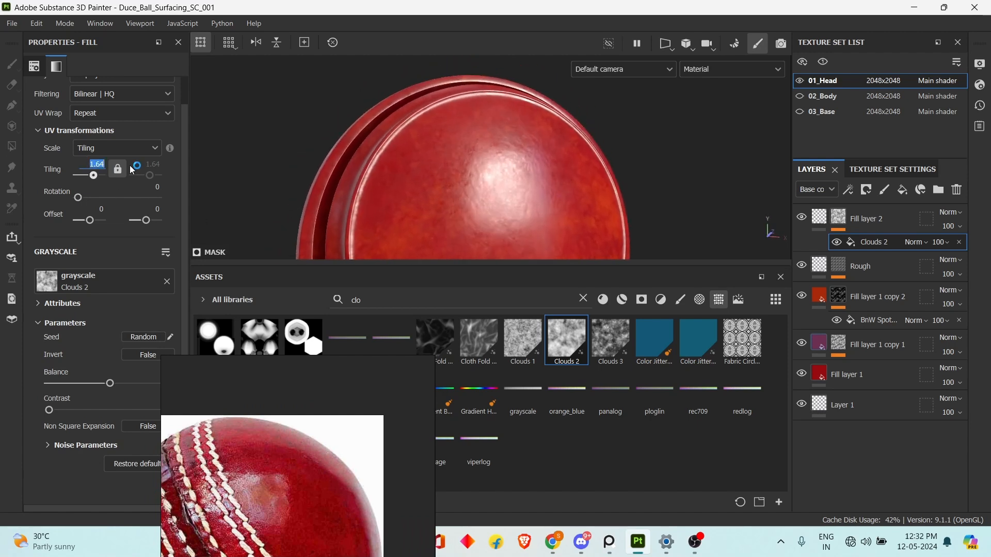
text(4)
key(Return)
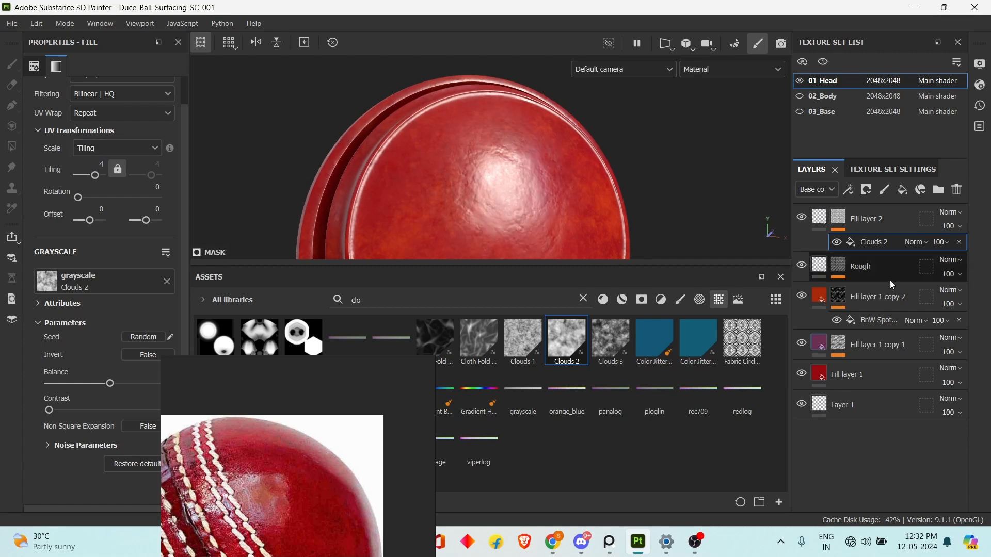
Add a filter effect above the Clouds 2 fill in Fill layer 2's mask and choose Blur.
click(848, 190)
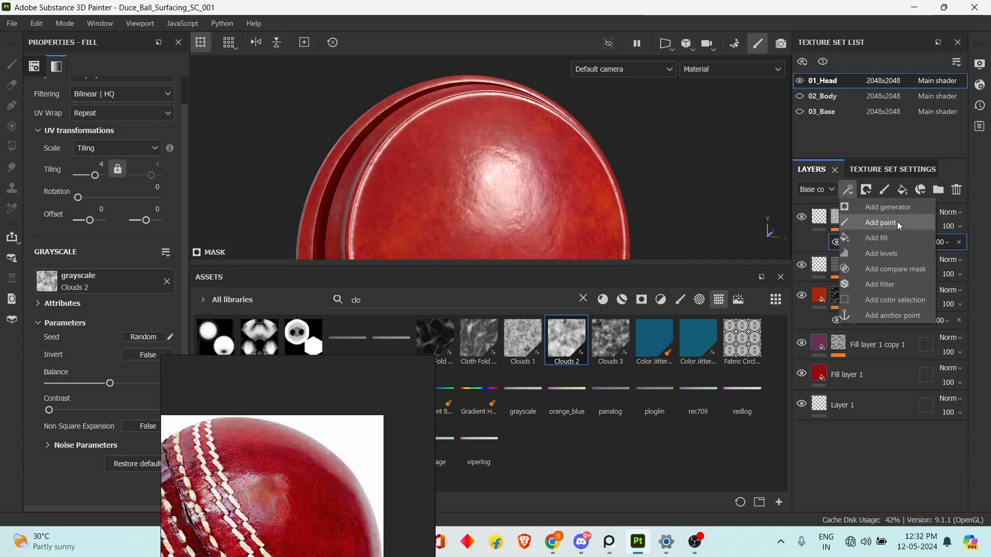
click(854, 193)
click(853, 195)
click(897, 290)
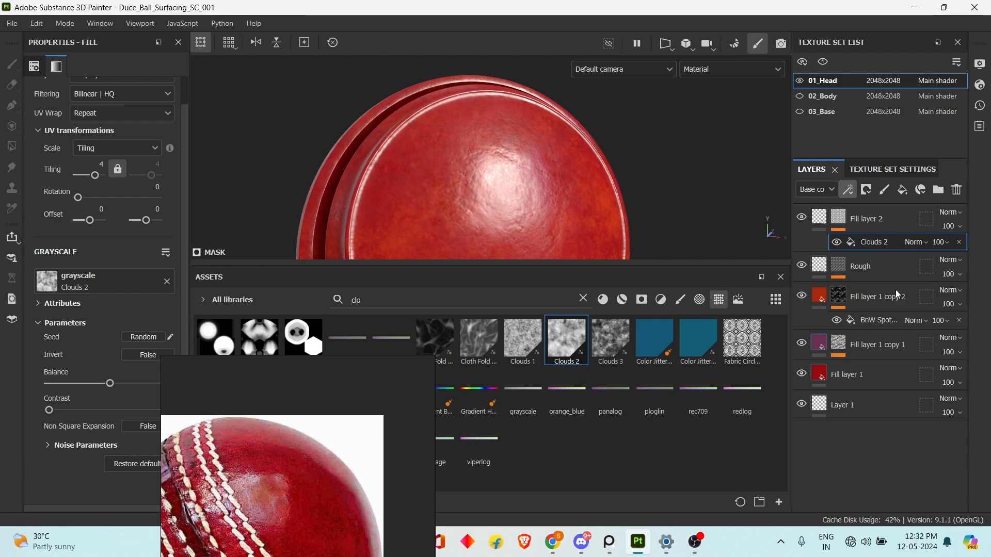
click(163, 105)
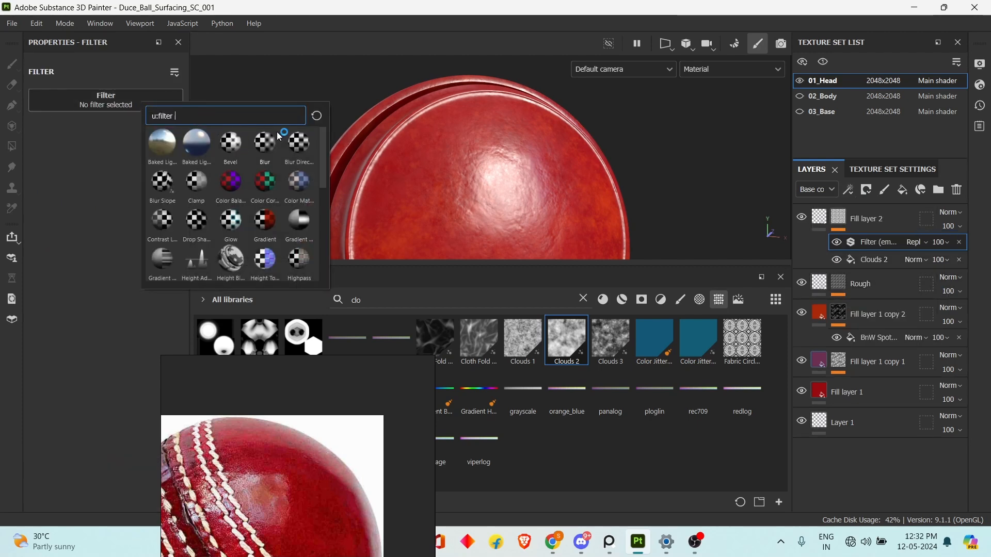
click(263, 144)
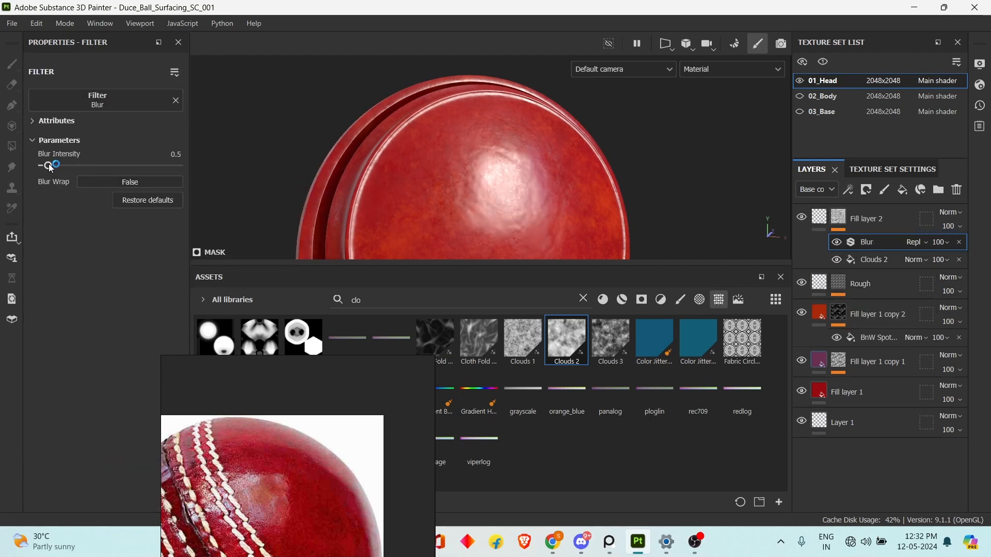
Reduce the mask filter's Blur Intensity to 0 and turn off the Blur effect's visibility.
drag(49, 170, 50, 171)
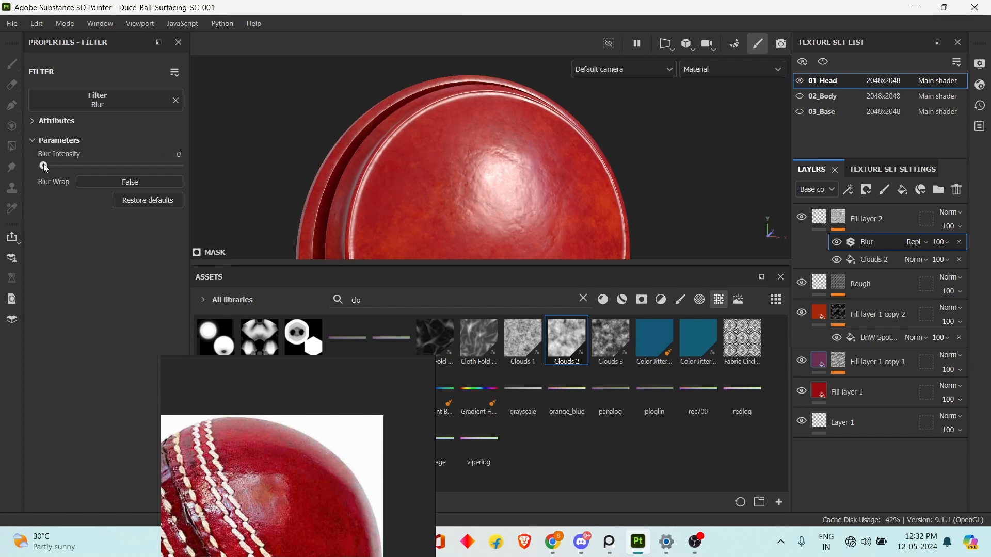
mouse_move(41, 166)
mouse_down()
mouse_move(55, 165)
mouse_move(42, 169)
mouse_up()
click(837, 242)
Set the UV tiling of the Clouds 2 mask fill to 2.
click(849, 261)
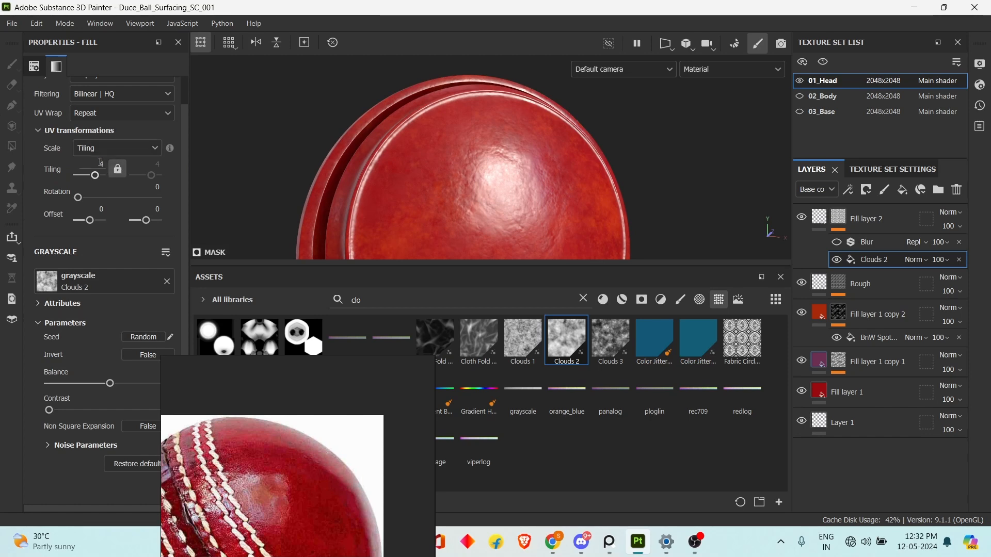
text(2)
key(Return)
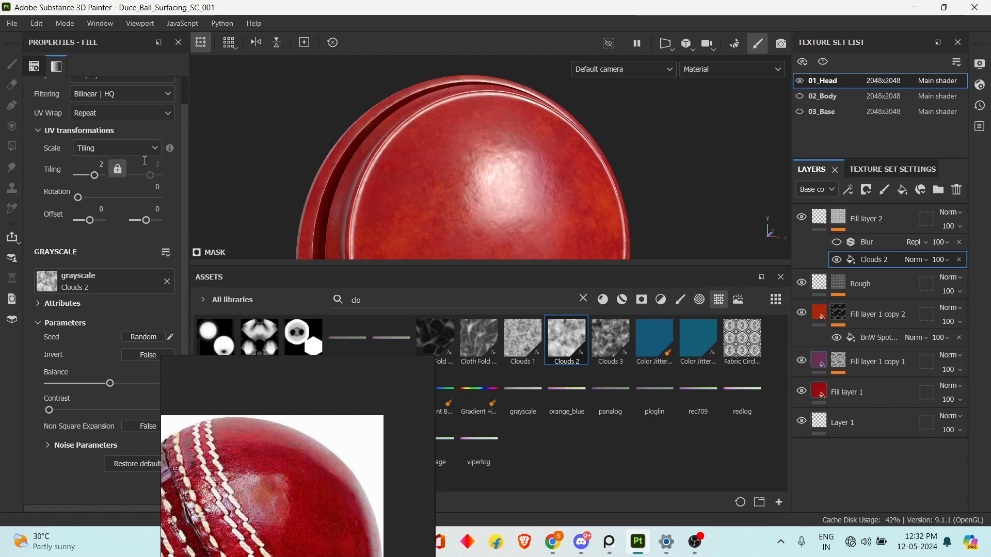
Examine the ball's leather surface from several angles and distances, comparing it with the reference photo.
scroll(516, 206, down, 5)
scroll(551, 207, up, 1)
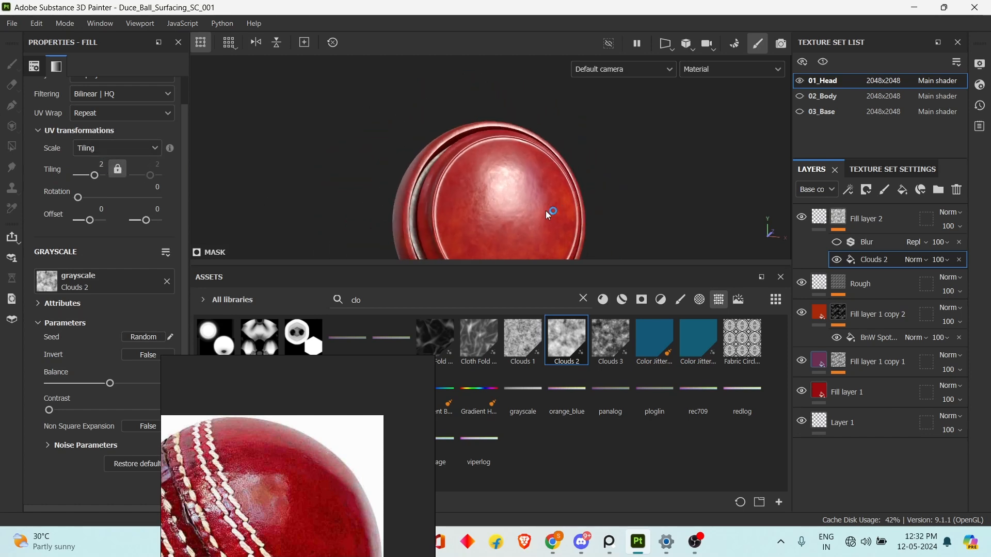
alt+middle_drag(532, 210, 528, 198)
scroll(528, 197, up, 4)
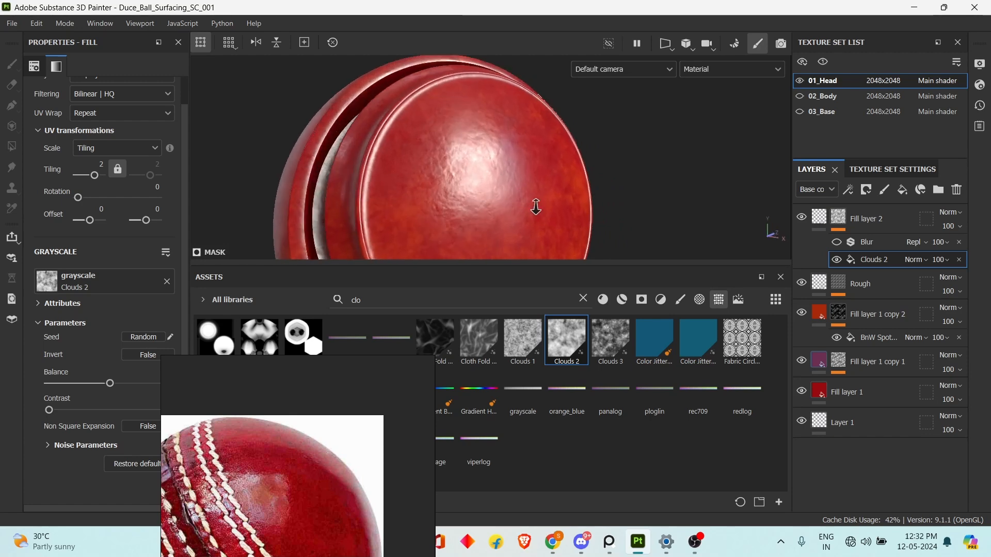
alt+drag(633, 183, 624, 208)
scroll(614, 212, down, 4)
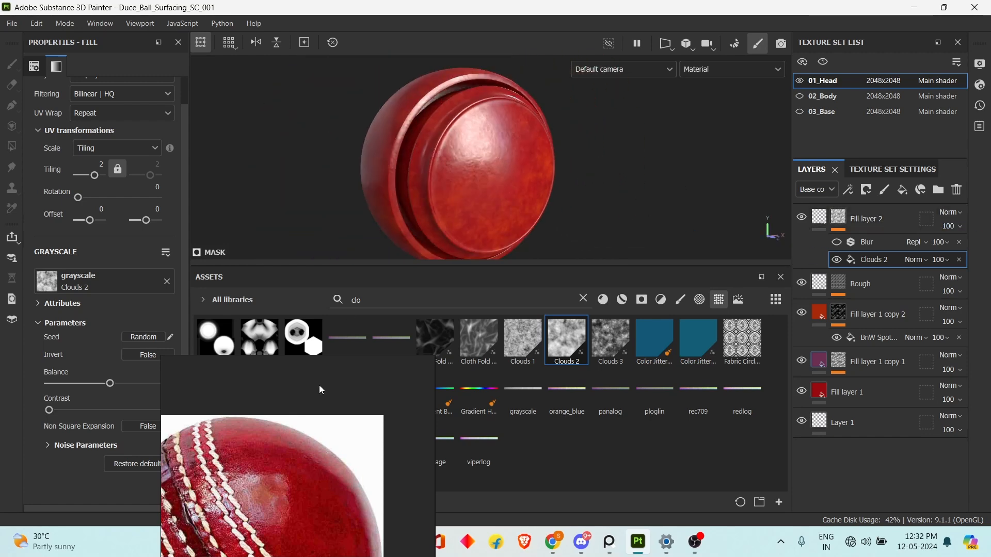
right_drag(304, 440, 214, 299)
scroll(214, 299, down, 3)
mouse_move(614, 178)
alt+mouse_down()
mouse_move(579, 183)
mouse_move(597, 146)
mouse_move(607, 160)
mouse_move(591, 170)
mouse_move(619, 180)
alt+mouse_up()
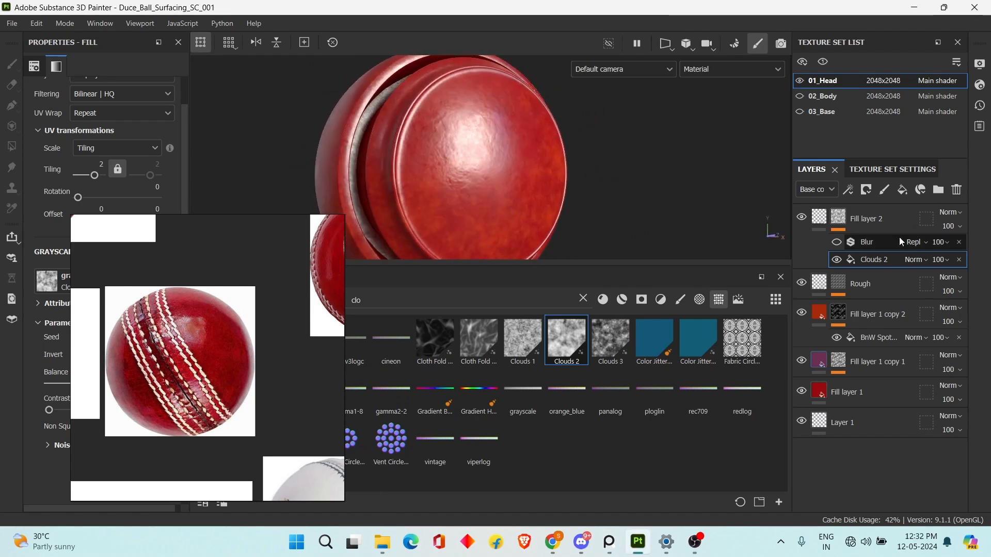
Change the base color of the purple Fill layer 1 copy 1 to dark red like the reference ball.
click(824, 223)
click(869, 356)
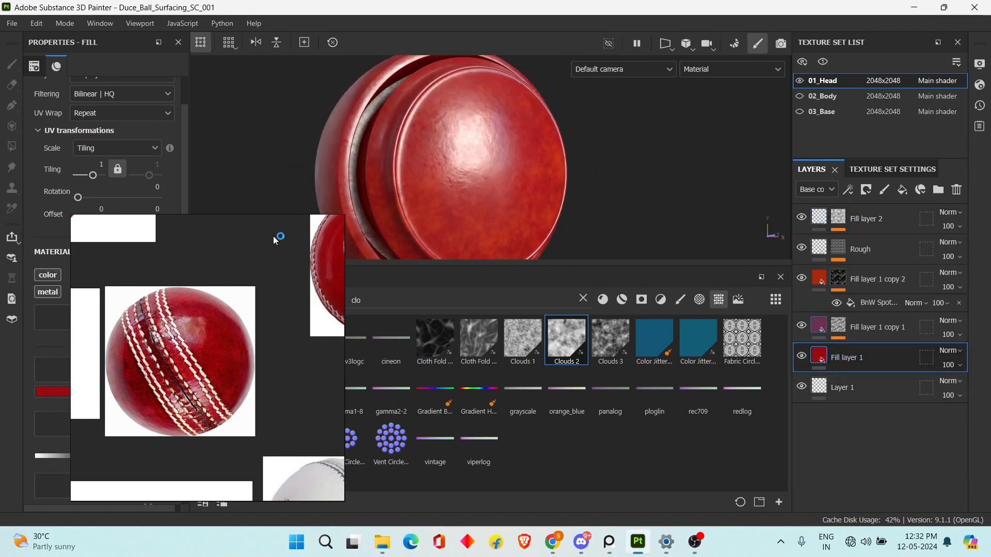
right_drag(202, 294, 372, 297)
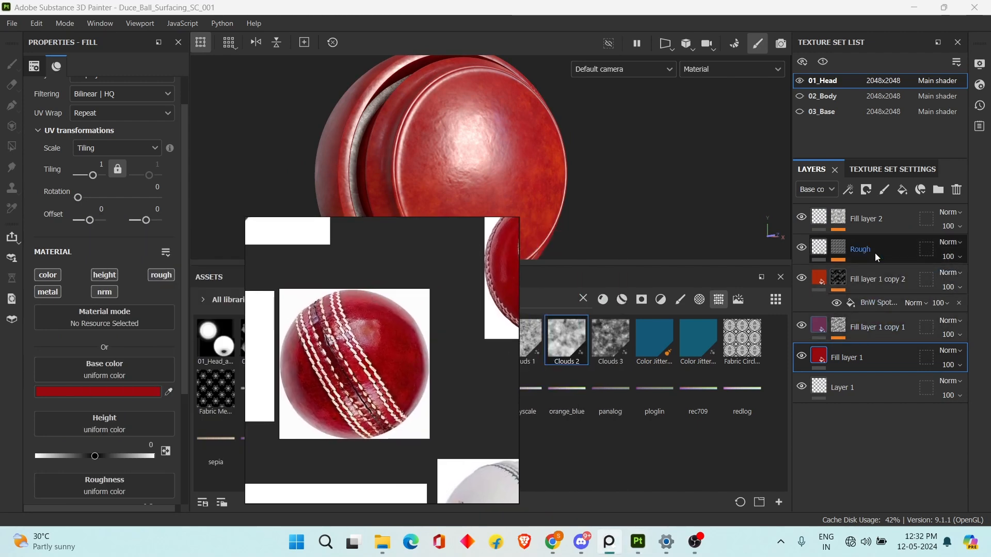
Set the Balance of the BnW Spots 1 fill in the Rough layer's mask to 0.56.
click(860, 250)
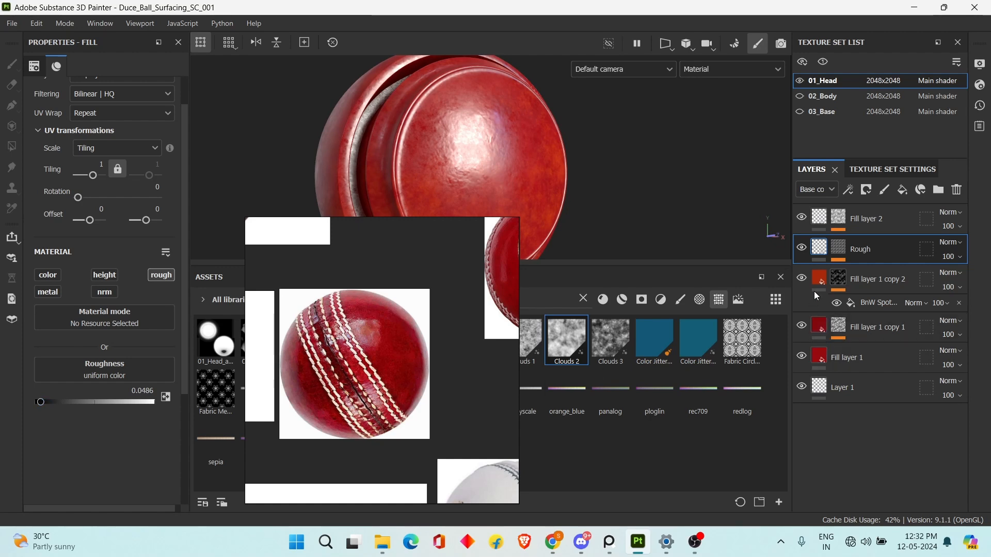
click(838, 252)
click(879, 273)
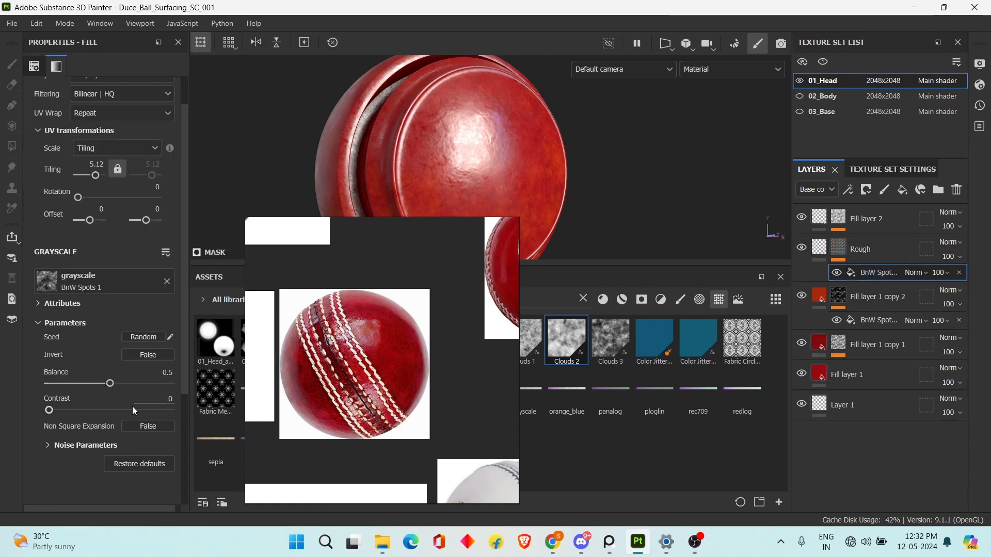
click(107, 385)
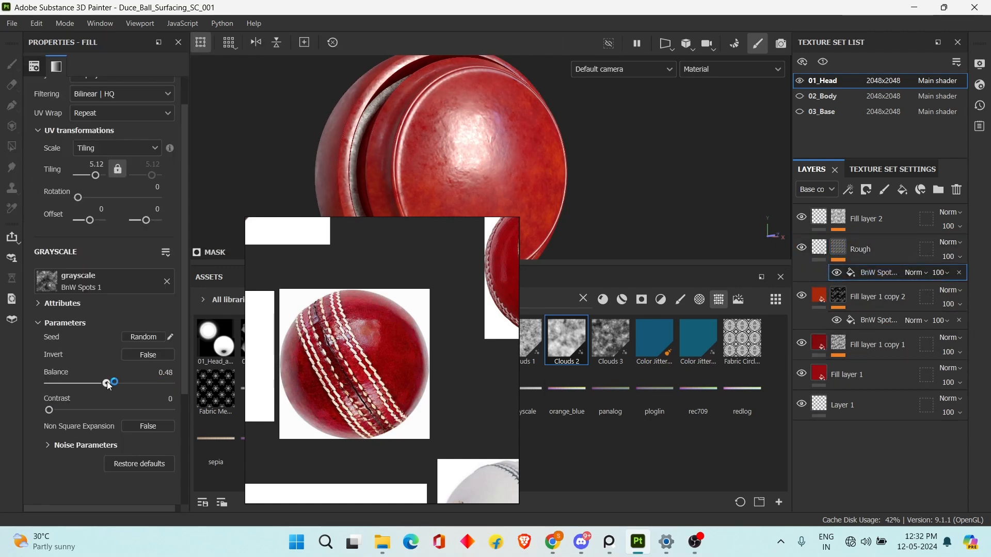
drag(116, 386, 112, 386)
drag(119, 386, 117, 386)
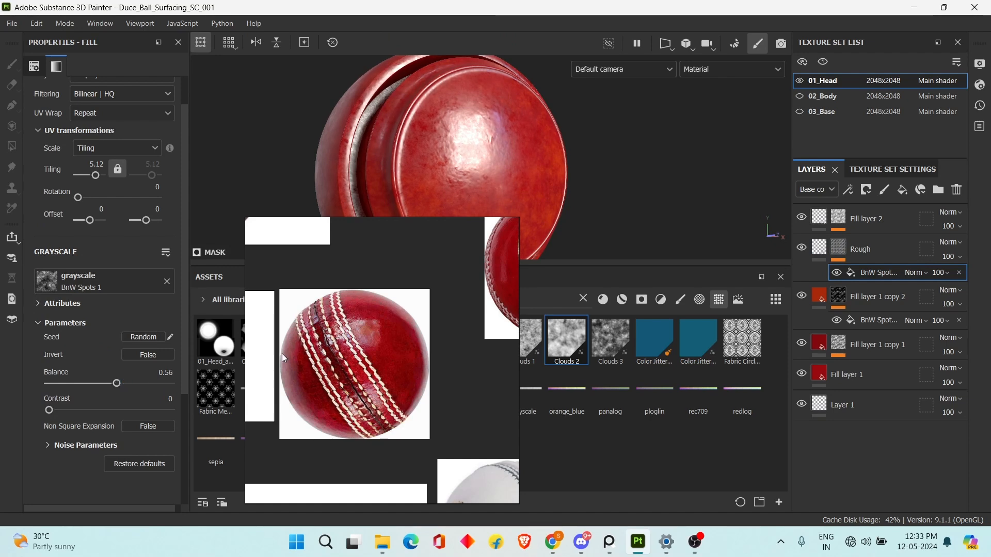
right_drag(327, 347, 258, 340)
scroll(626, 128, up, 4)
alt+drag(604, 153, 557, 149)
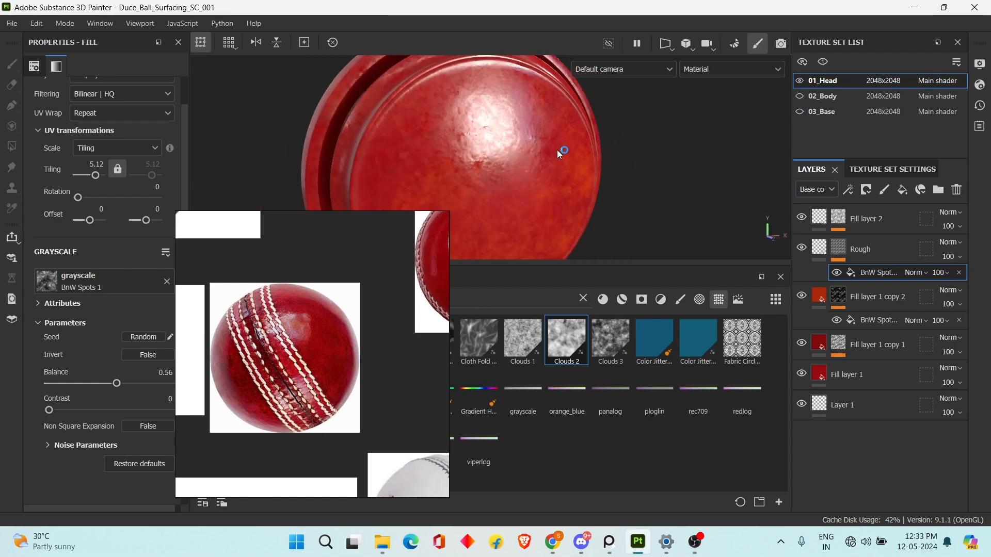
Add a new fill layer above Fill layer 2 with only the height channel enabled.
scroll(303, 330, up, 6)
scroll(288, 342, up, 3)
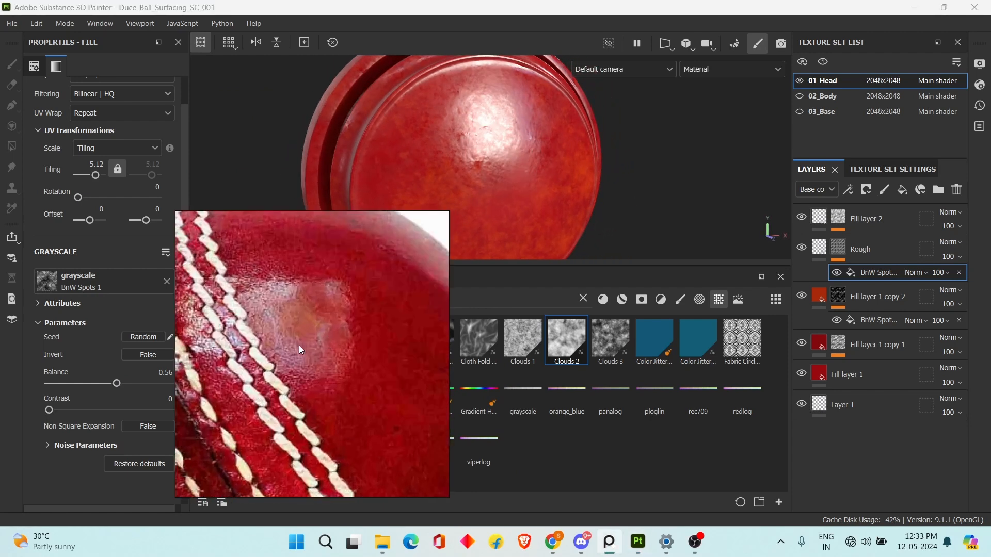
alt+drag(585, 224, 709, 157)
scroll(709, 157, down, 2)
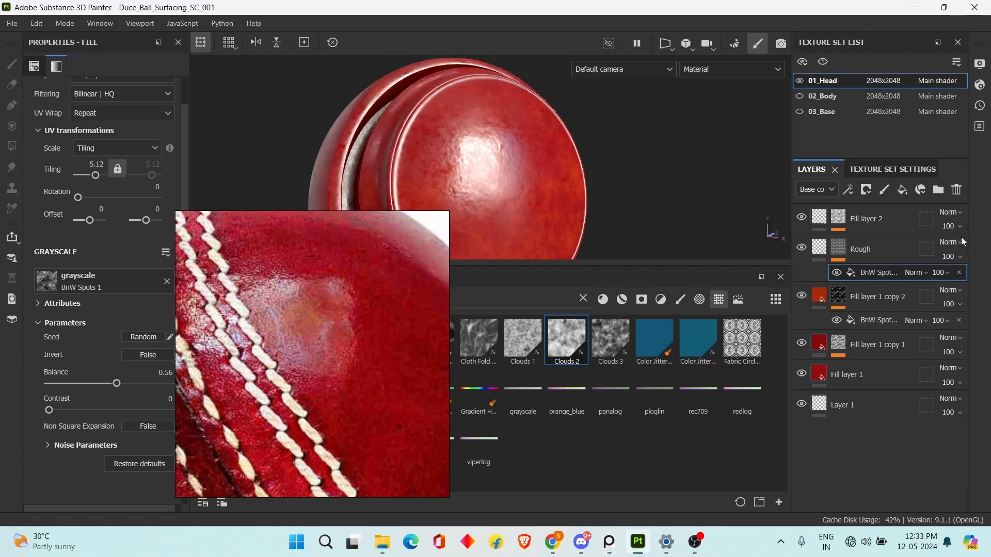
click(819, 249)
click(820, 221)
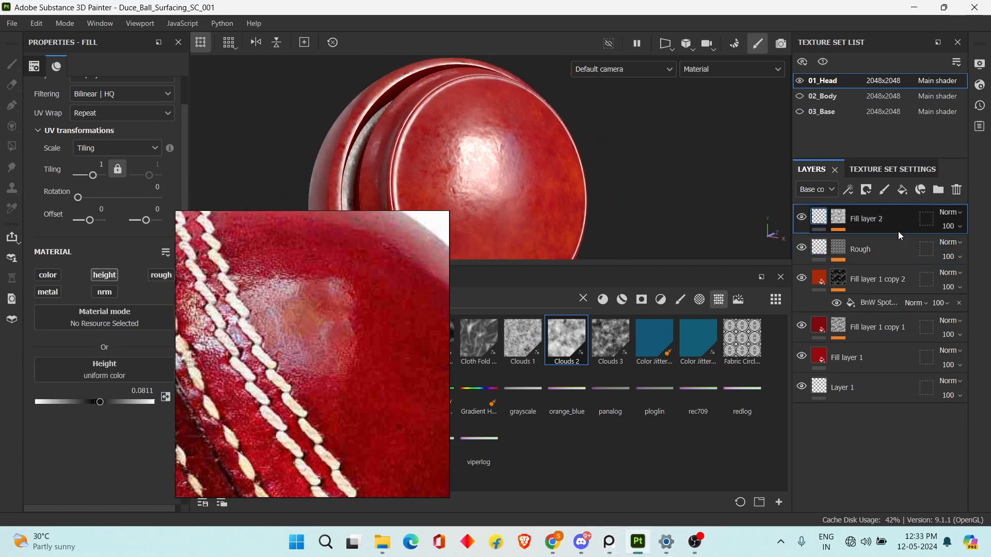
click(904, 191)
right_drag(365, 317, 318, 347)
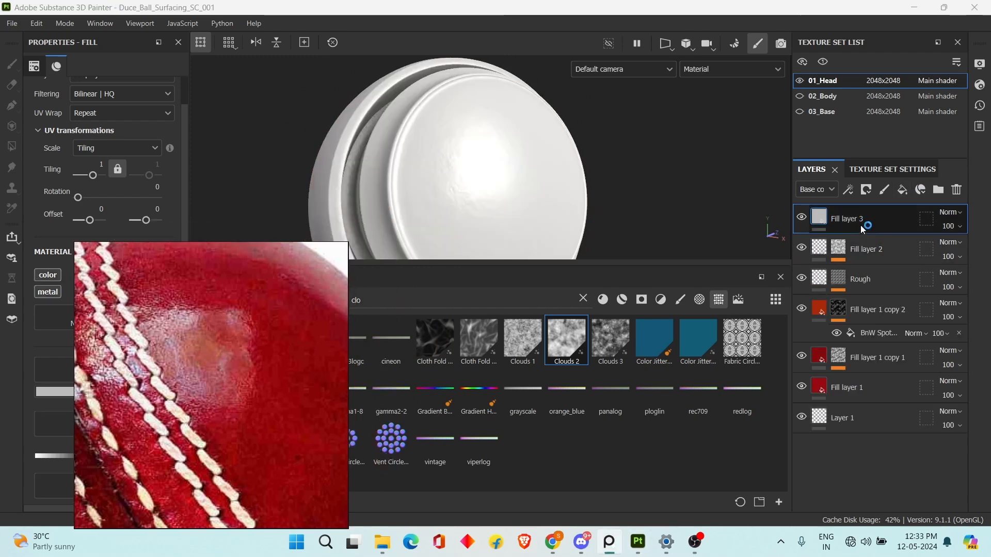
right_drag(281, 316, 500, 326)
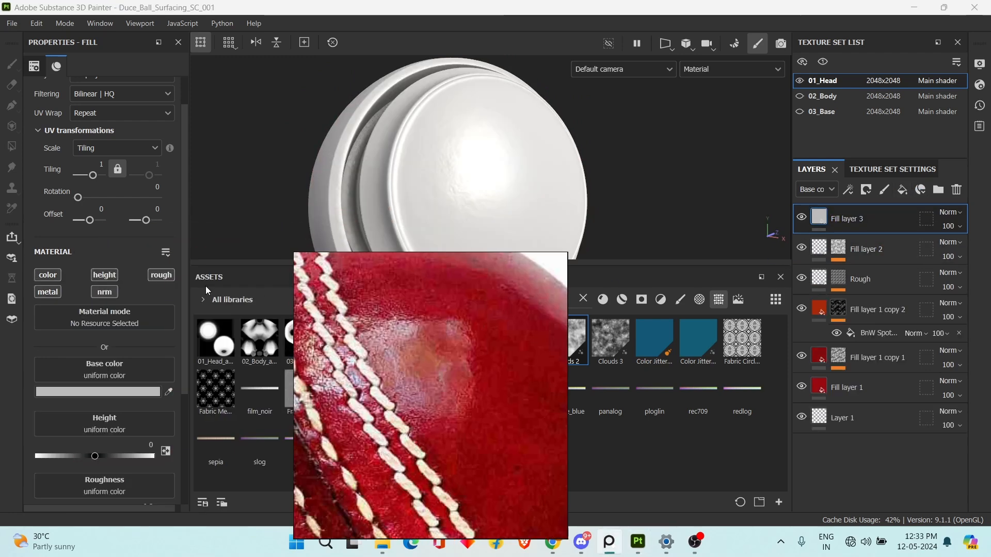
alt+click(101, 278)
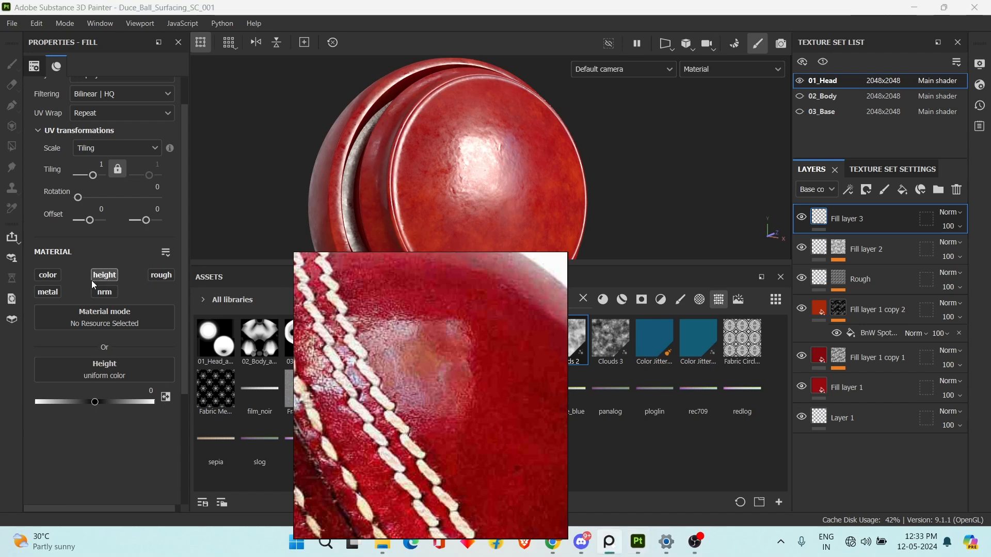
right_drag(343, 317, 149, 333)
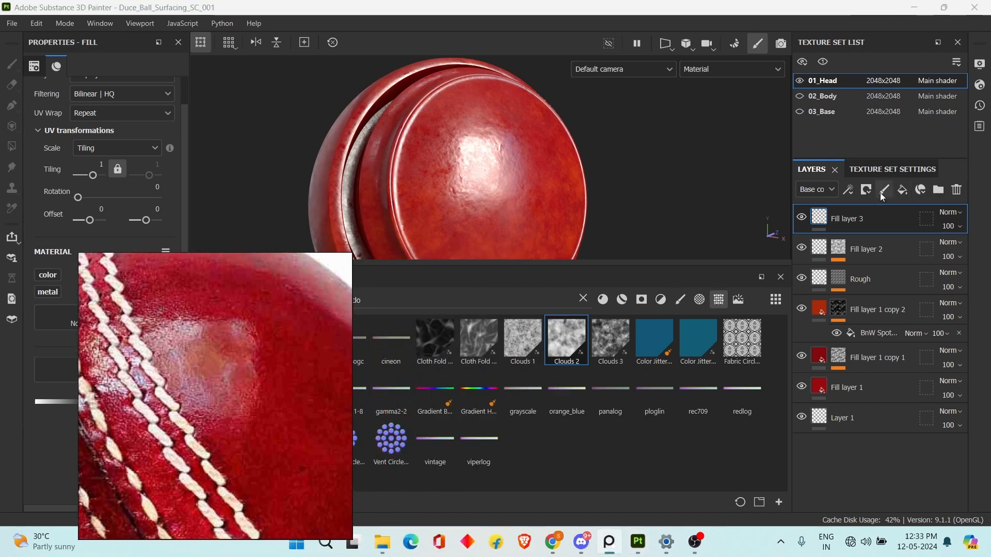
Rename Fill layer 3 as H.
double_click(841, 220)
double_click(844, 221)
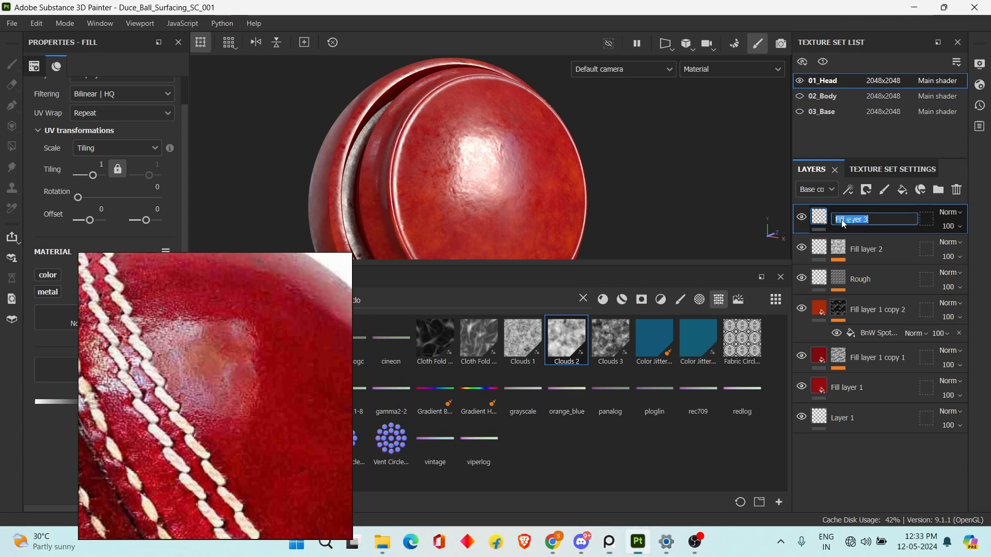
text(H)
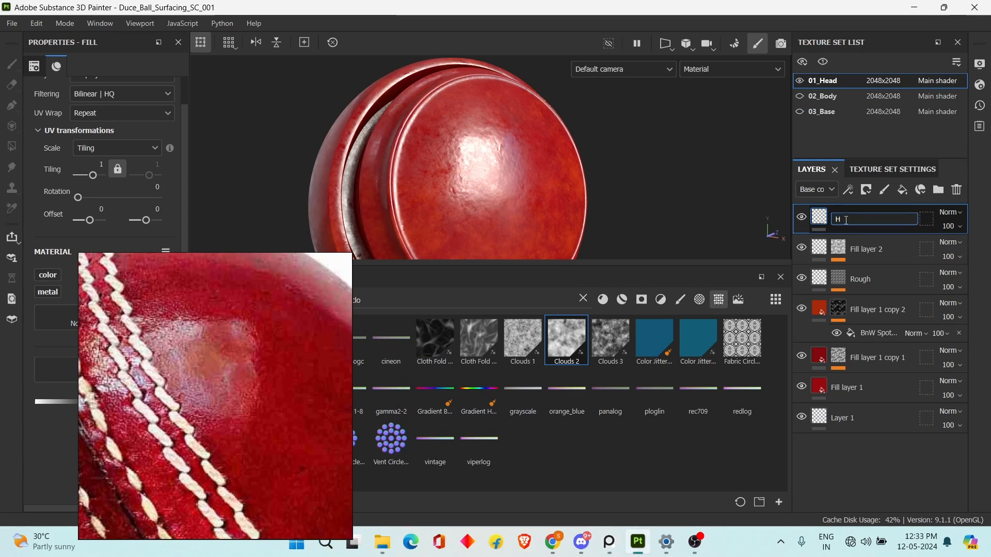
key(Return)
Add a black mask to the H layer and put a fill effect in that mask.
click(868, 191)
click(896, 222)
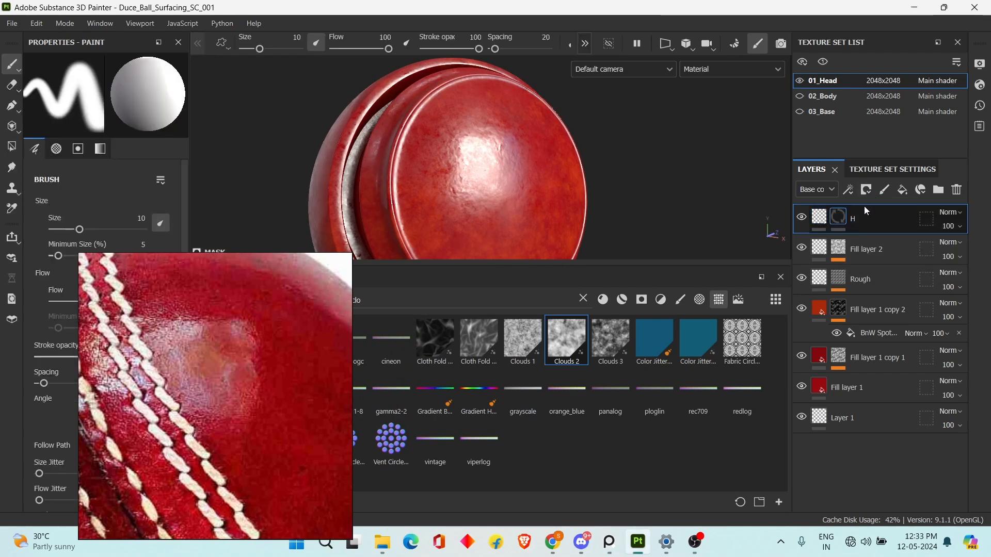
click(848, 190)
click(876, 238)
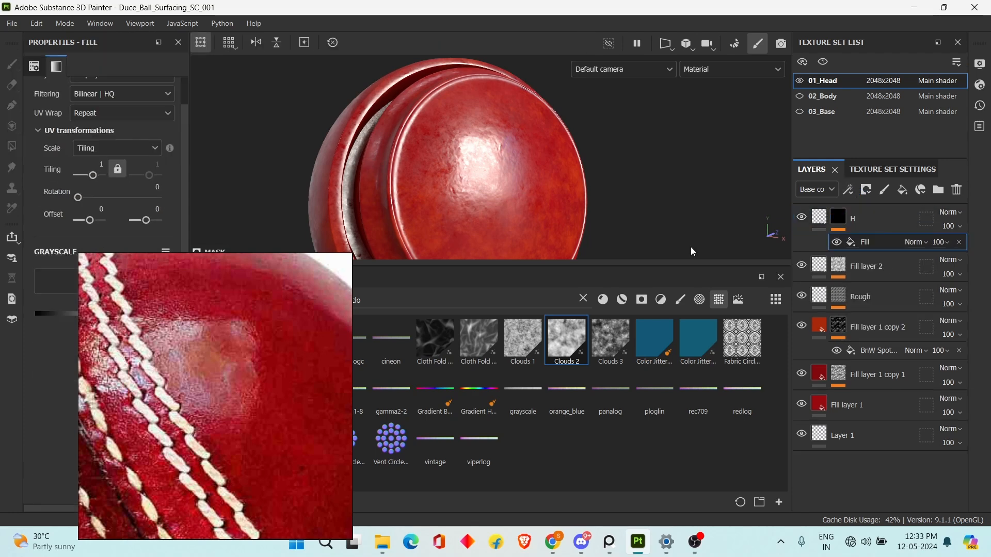
Search the assets for leather and assign the Grunge Leather texture to the H layer's mask fill.
drag(401, 292, 294, 289)
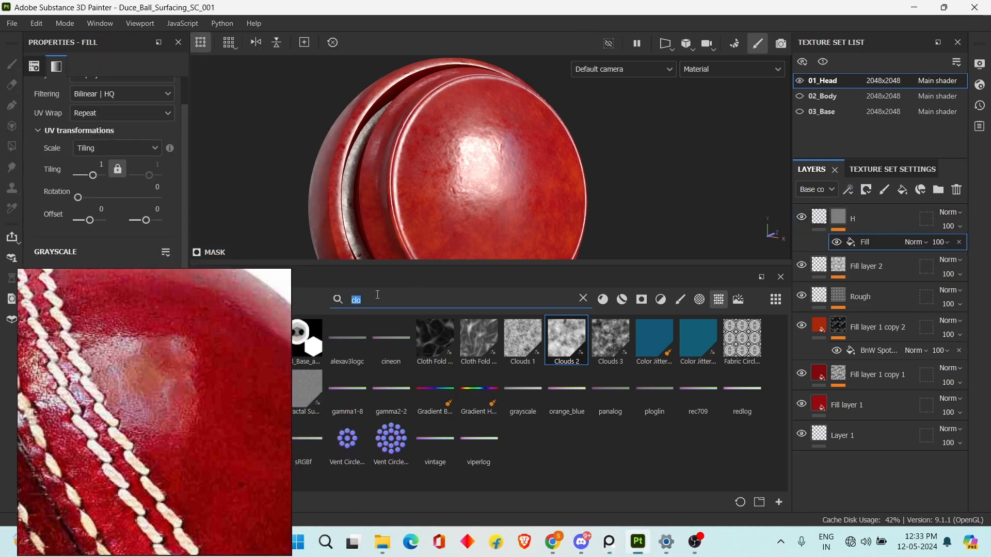
text(leat)
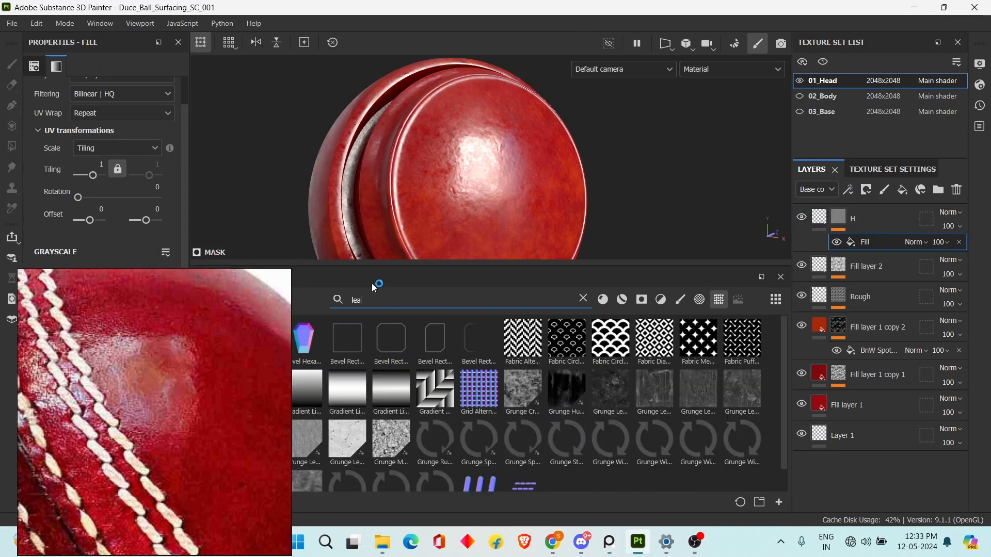
text(her)
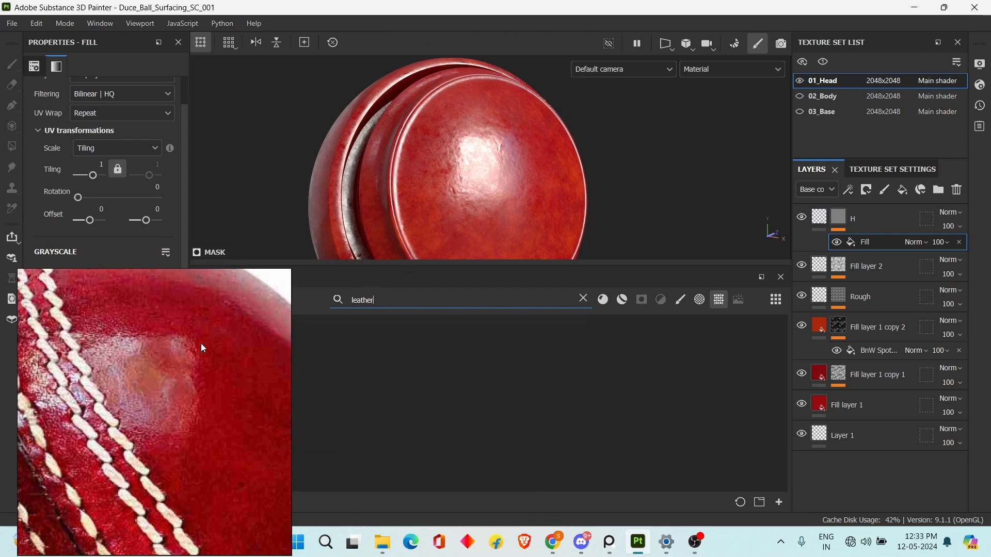
drag(230, 336, 111, 282)
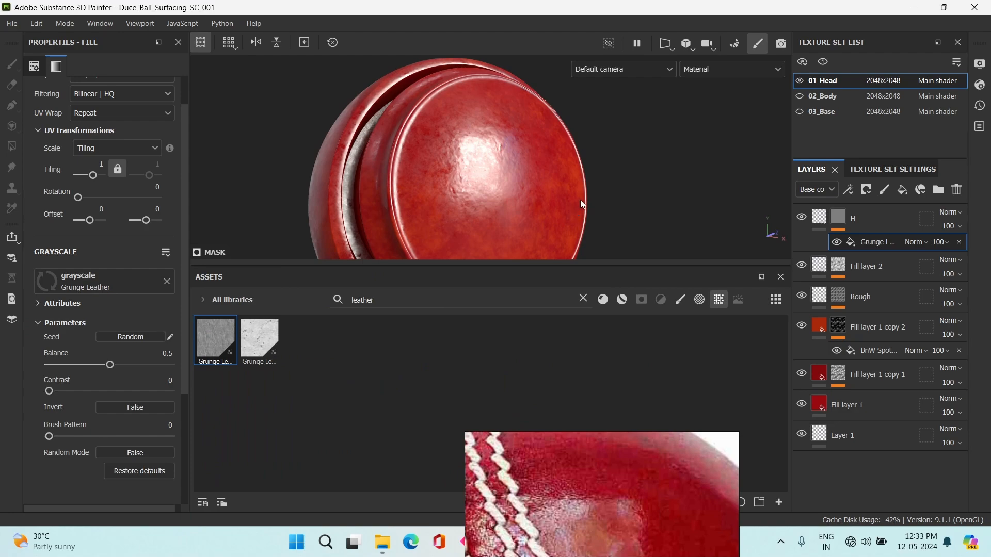
Preview the H layer's mask on the ball and set the Grunge Leather fill's UV tiling to 4.
alt+click(835, 224)
scroll(508, 149, up, 2)
alt+drag(508, 150, 491, 147)
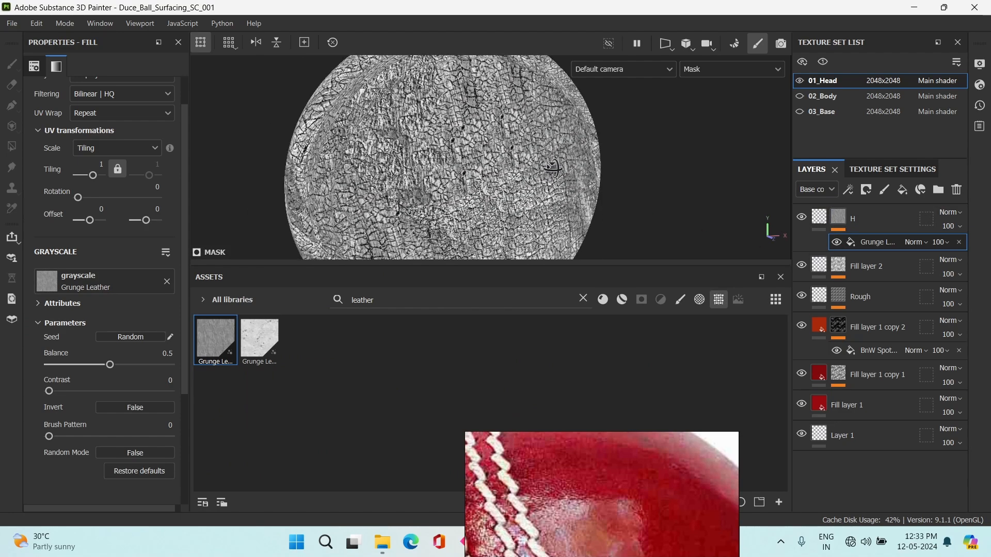
scroll(487, 145, down, 2)
scroll(71, 208, up, 2)
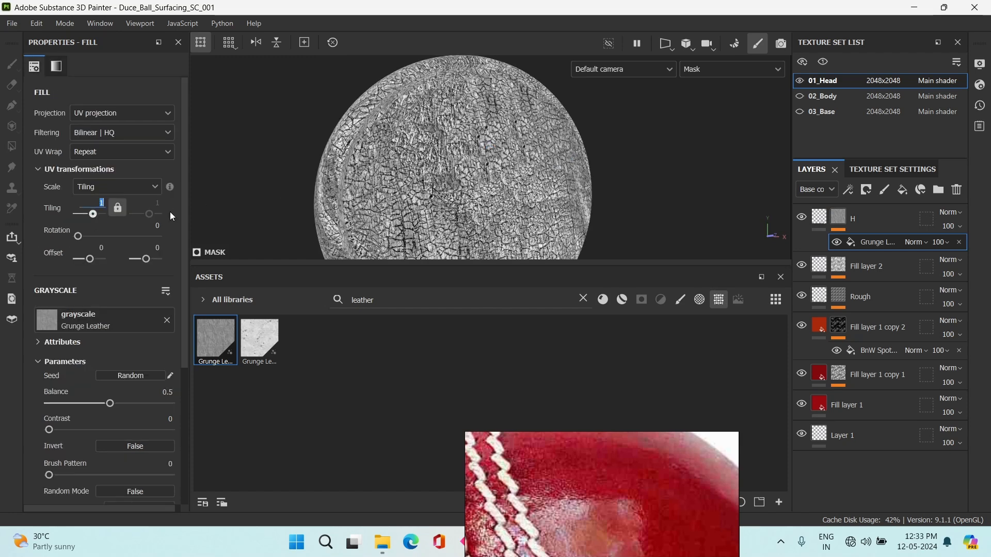
mouse_move(171, 187)
text(4)
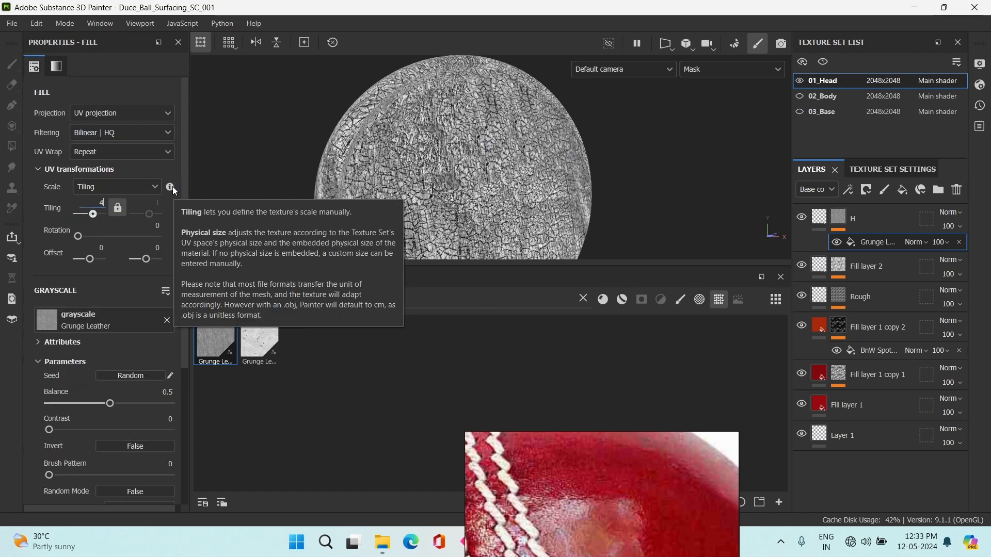
key(Return)
scroll(482, 174, up, 2)
scroll(482, 175, down, 3)
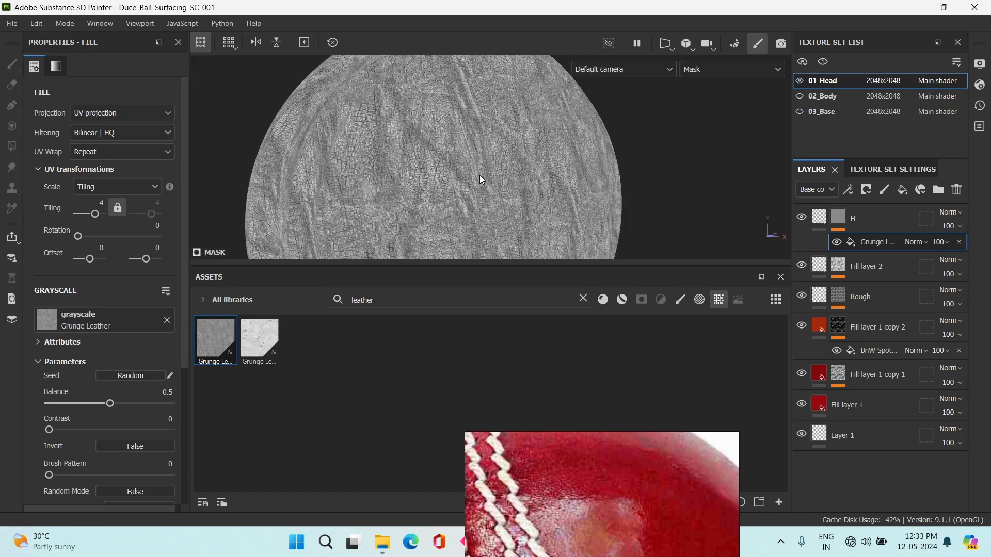
Set the Grunge Leather fill's Balance to 0.66 and Contrast to 0.17.
click(111, 403)
drag(122, 398, 128, 397)
drag(49, 429, 69, 430)
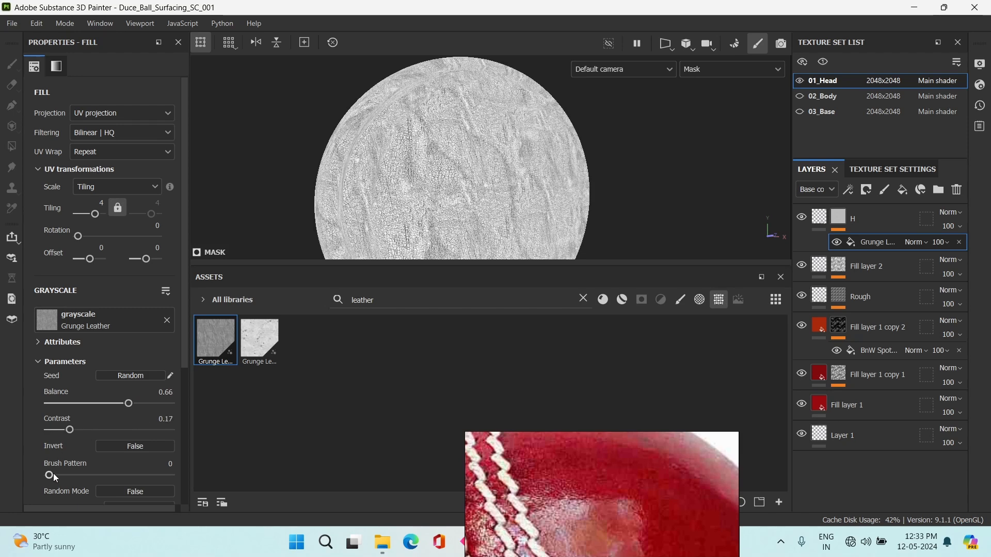
mouse_move(50, 476)
mouse_down()
mouse_move(104, 474)
mouse_move(21, 469)
mouse_move(74, 466)
mouse_move(46, 467)
mouse_up()
Return to the material view and set the H layer's height to 0.0378.
key(m)
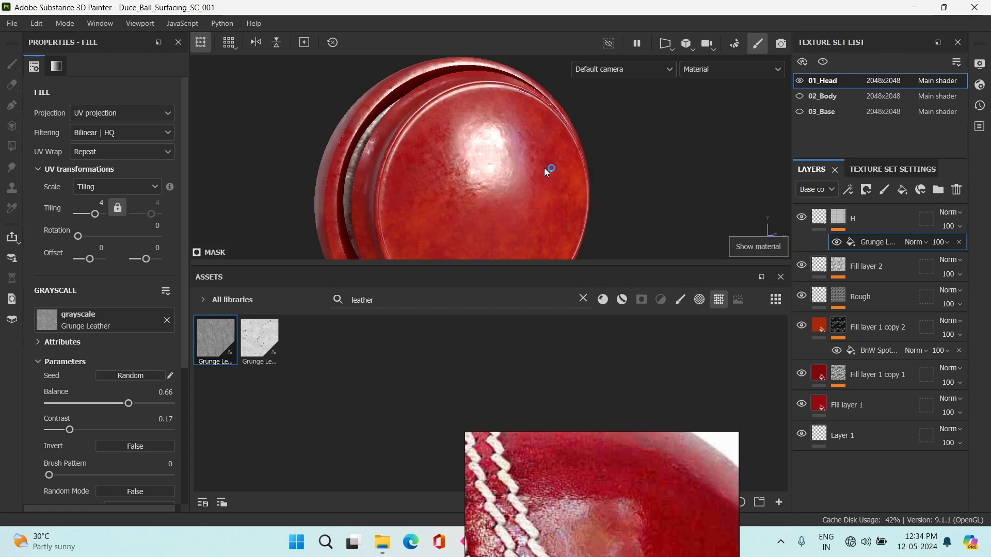
scroll(497, 173, up, 4)
alt+drag(490, 174, 439, 126)
alt+click(833, 220)
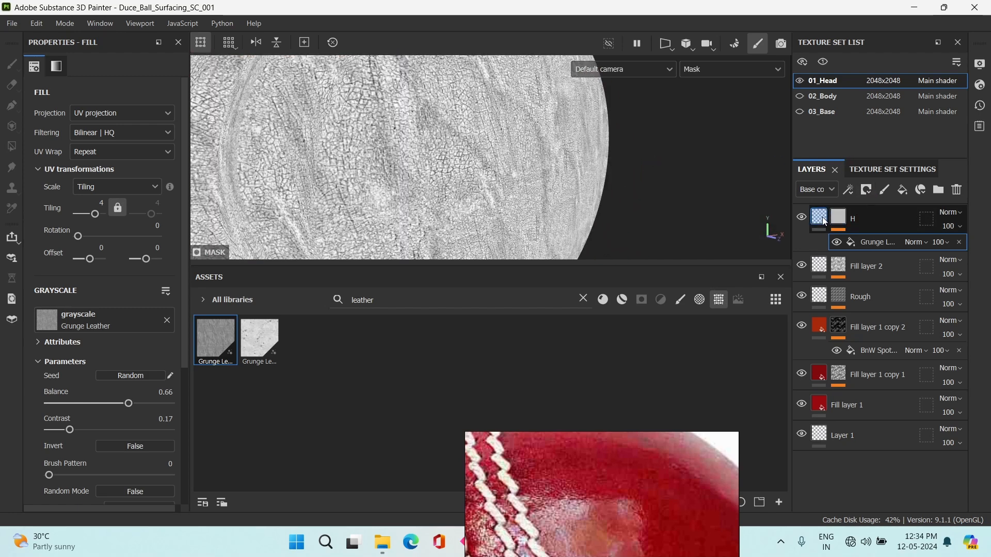
click(820, 218)
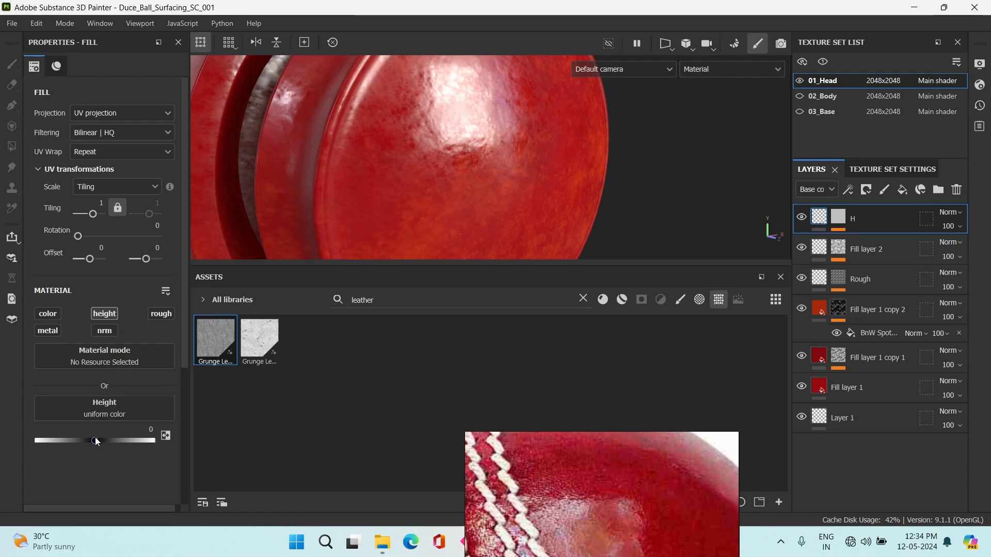
drag(96, 442, 98, 443)
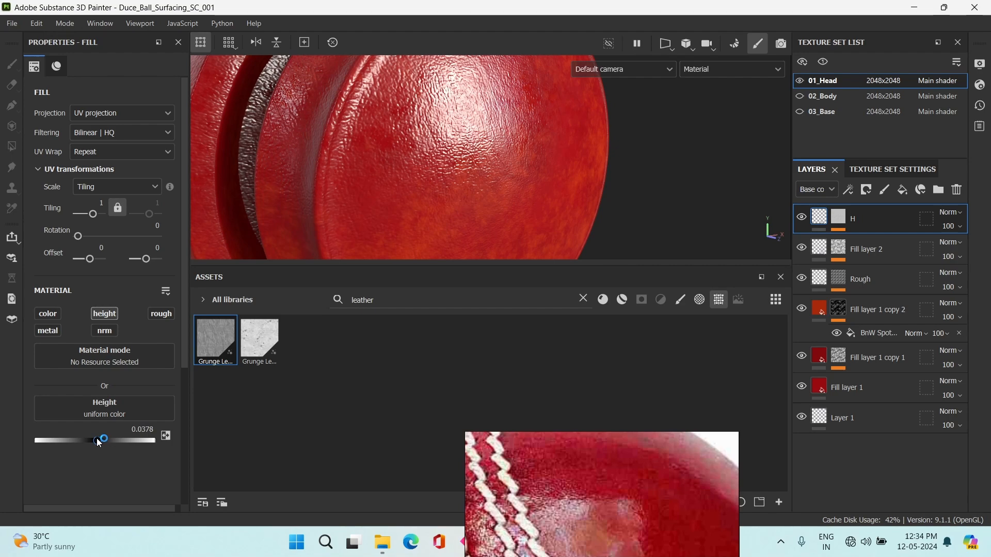
Check the leather relief against the reference photo and set the Grunge Leather fill's UV tiling to 6.
scroll(522, 210, down, 4)
alt+drag(517, 170, 478, 155)
scroll(550, 170, up, 4)
alt+drag(552, 205, 588, 217)
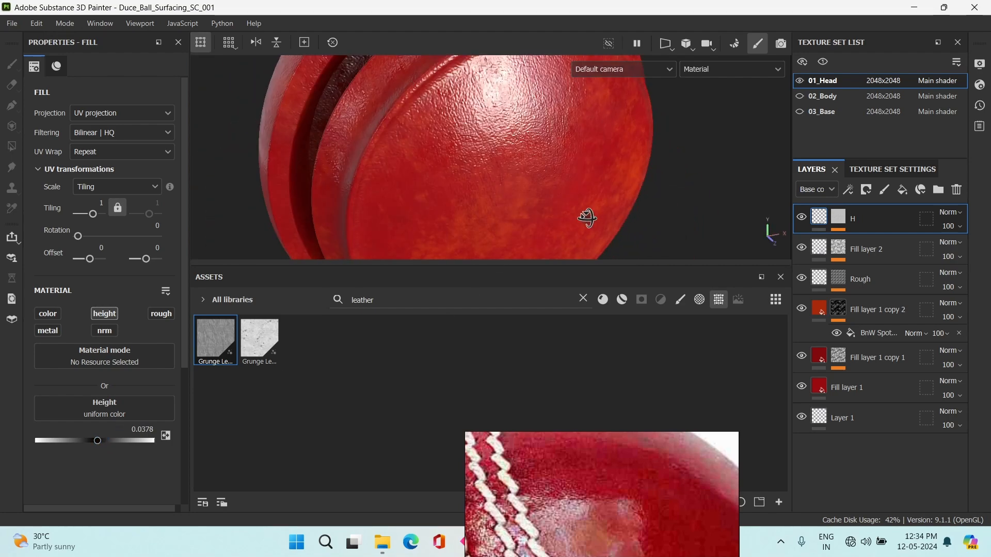
alt+drag(532, 195, 609, 180)
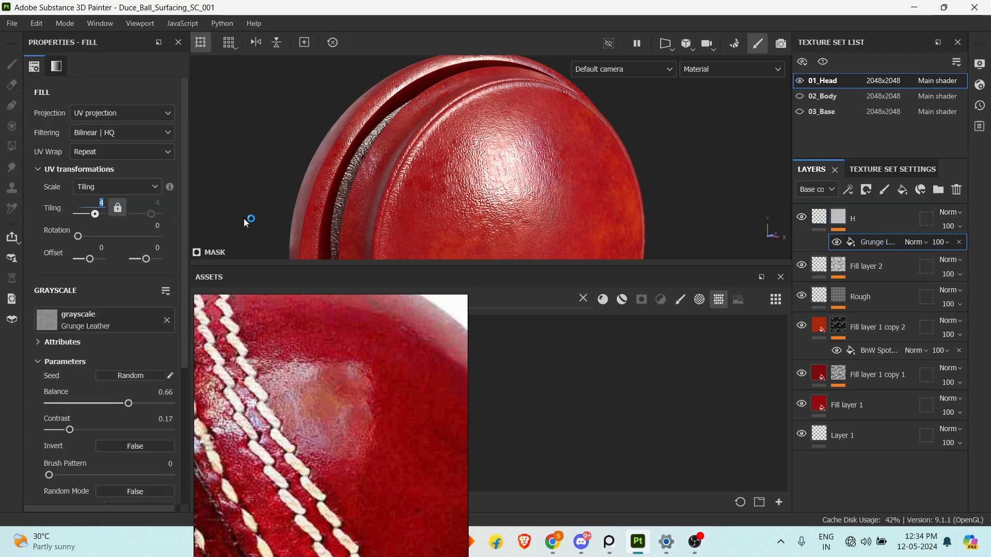
text(6)
key(Return)
scroll(471, 204, down, 2)
scroll(472, 204, down, 3)
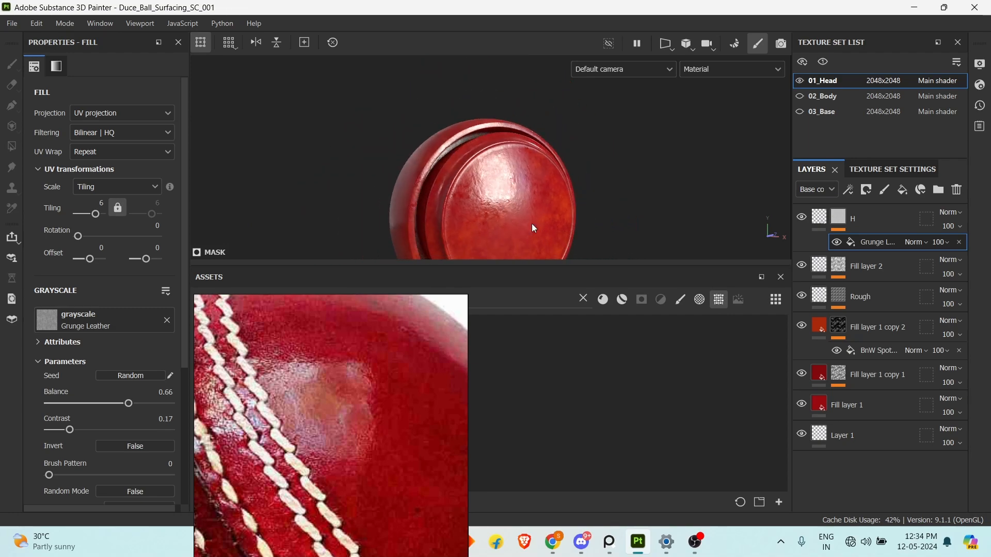
alt+drag(567, 238, 564, 184)
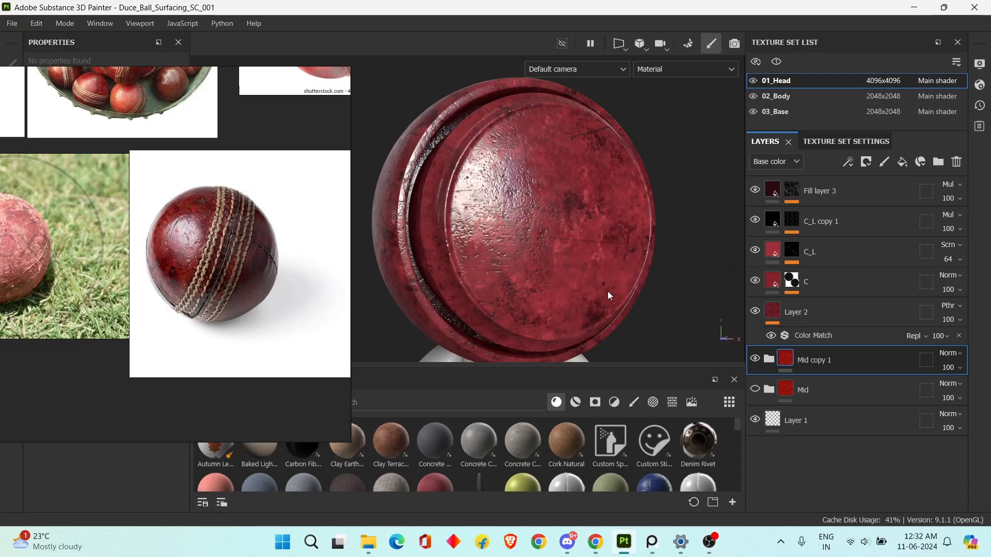
Examine the ball's material and compare it with the cricket ball photos on the reference board.
alt+drag(608, 292, 574, 270)
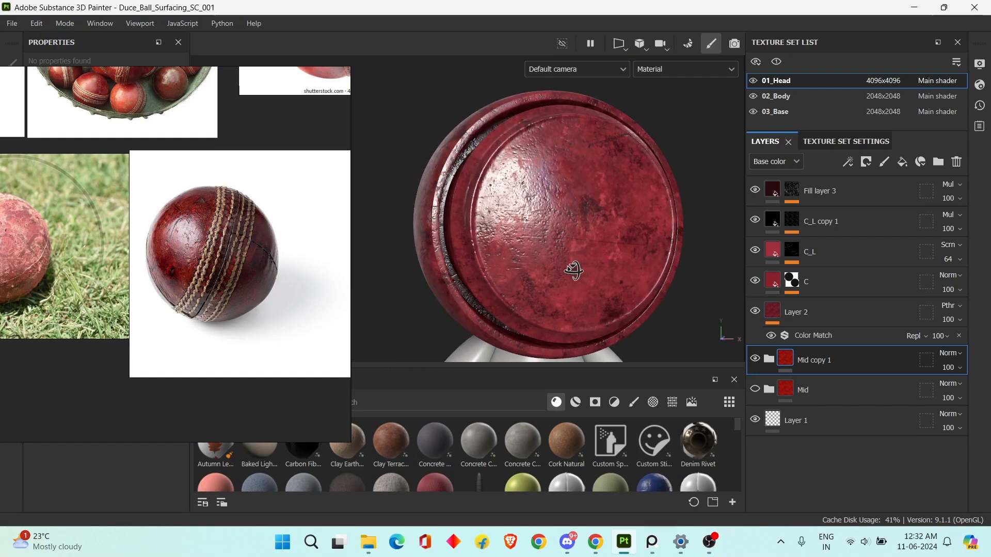
shift+right_drag(573, 270, 576, 269)
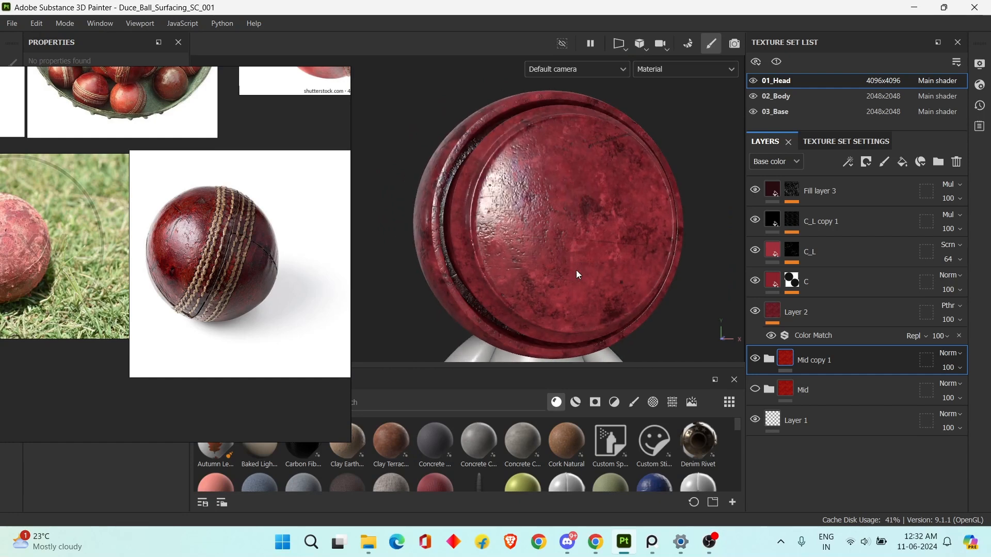
scroll(666, 269, up, 2)
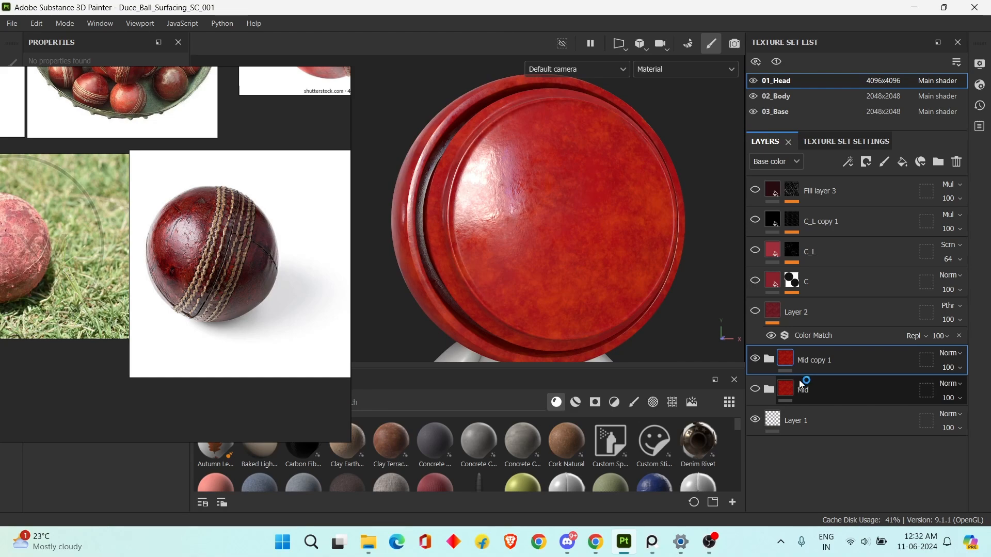
scroll(277, 275, down, 4)
middle_drag(290, 257, 240, 281)
scroll(259, 239, up, 5)
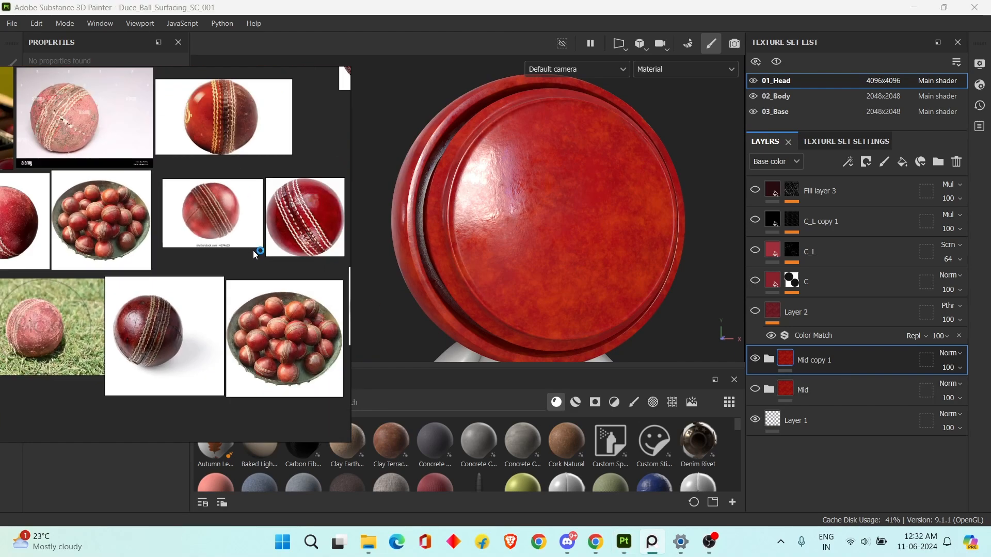
scroll(231, 227, down, 2)
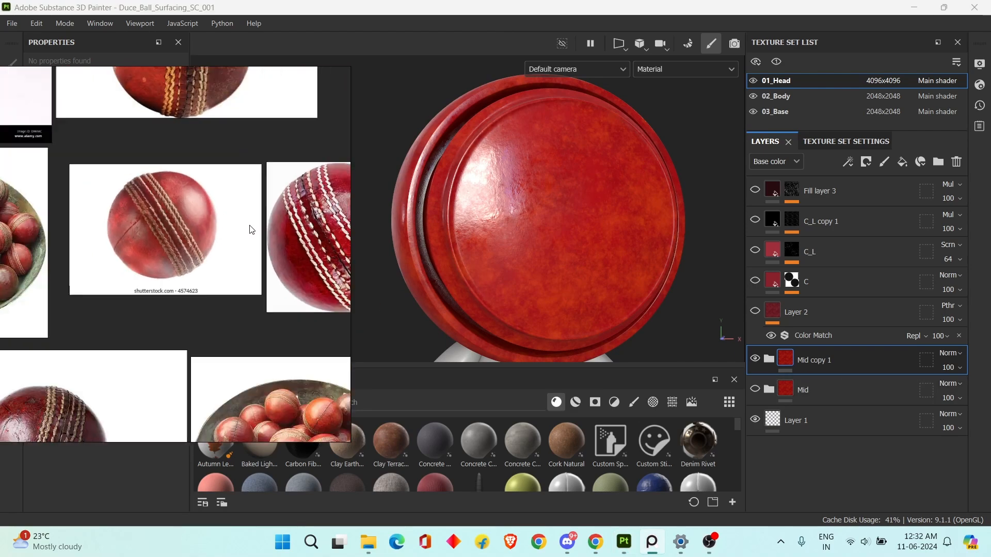
scroll(248, 233, up, 1)
scroll(275, 247, up, 1)
scroll(208, 247, up, 4)
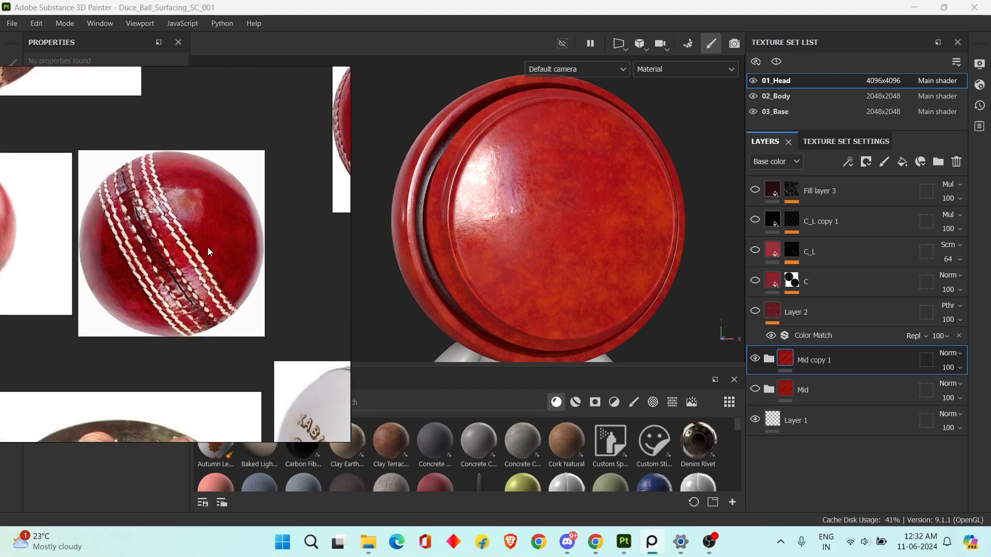
scroll(209, 244, up, 1)
scroll(218, 232, down, 2)
scroll(218, 232, down, 2)
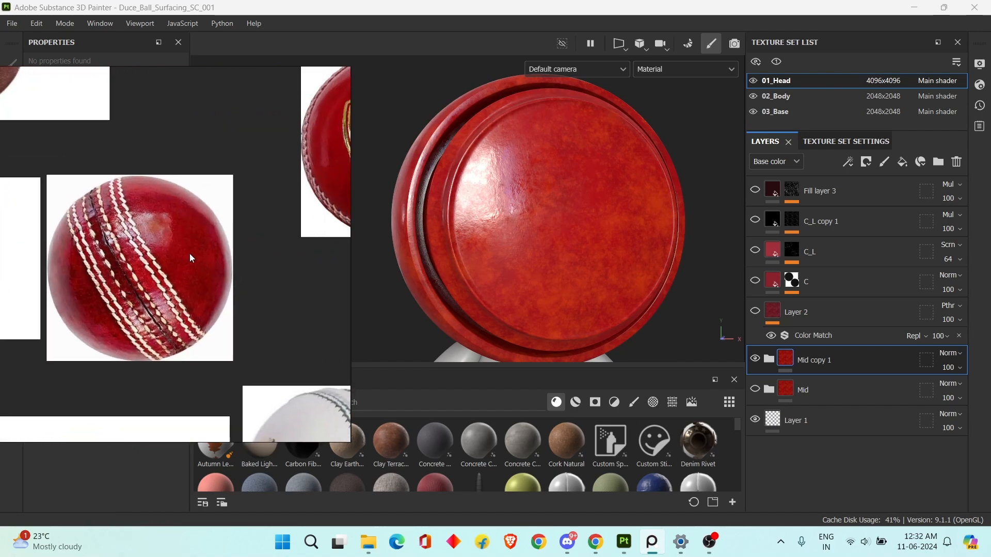
Bring up the dark worn ball photo on the reference board and make Layer 2 visible.
scroll(219, 273, down, 4)
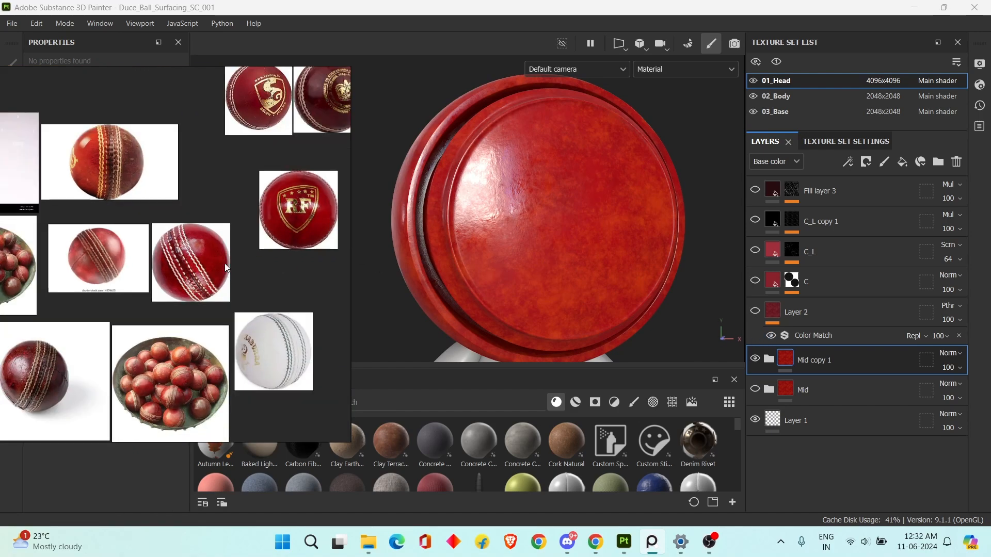
scroll(218, 272, up, 2)
scroll(218, 273, up, 1)
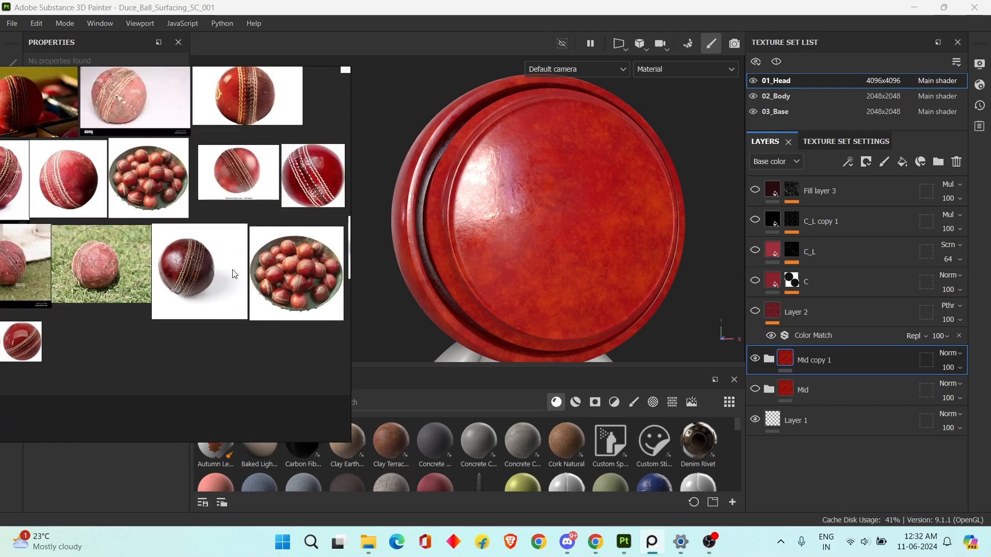
scroll(252, 235, up, 5)
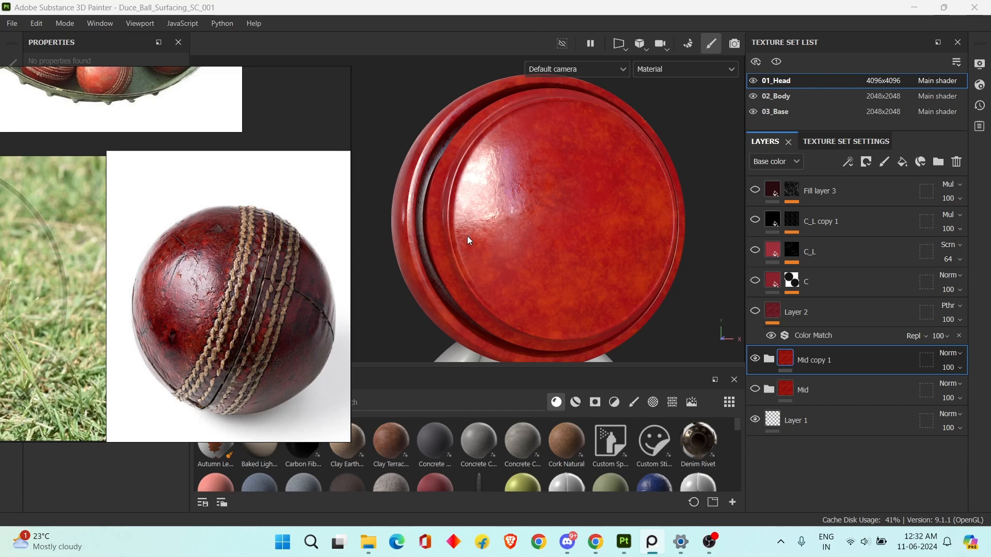
click(818, 320)
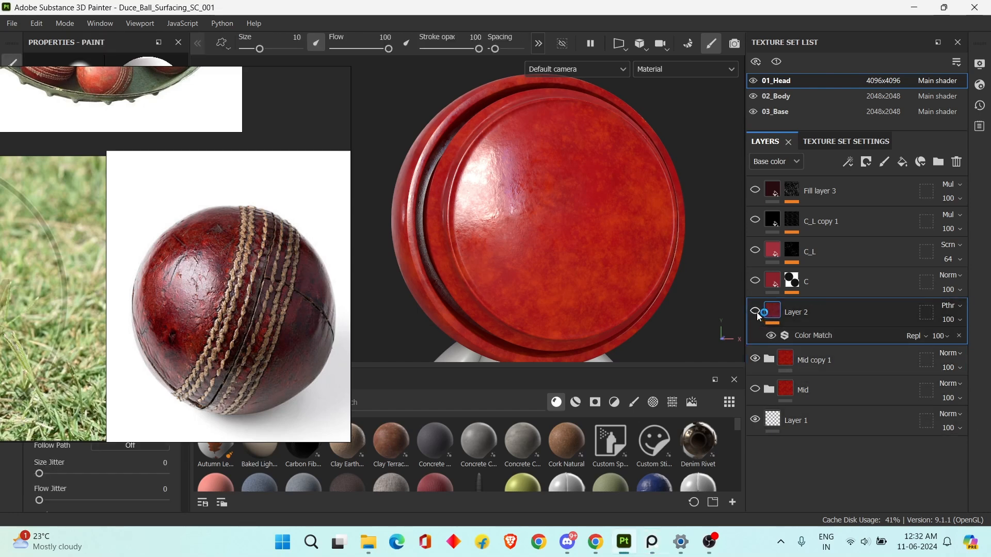
click(756, 312)
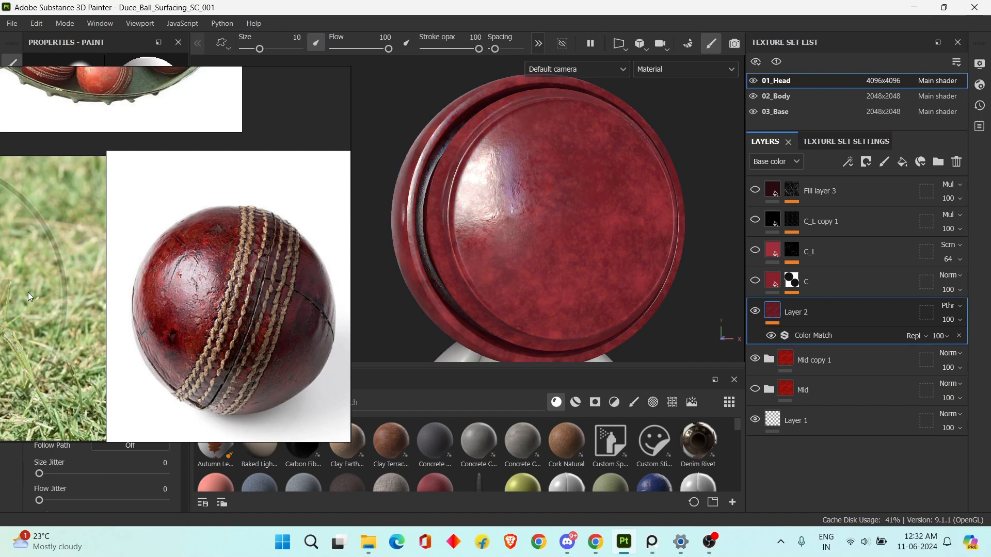
Compare the ball with Layer 2's Color Match filter off and on, keeping the layer's blending mode on Passthrough.
mouse_move(28, 271)
right_down()
mouse_move(337, 474)
mouse_move(400, 555)
right_up()
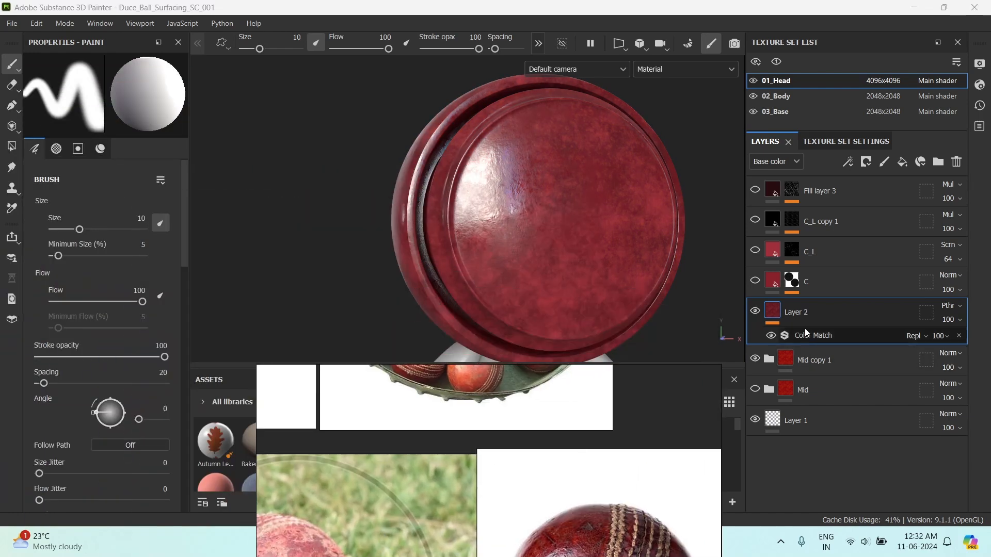
scroll(42, 324, down, 9)
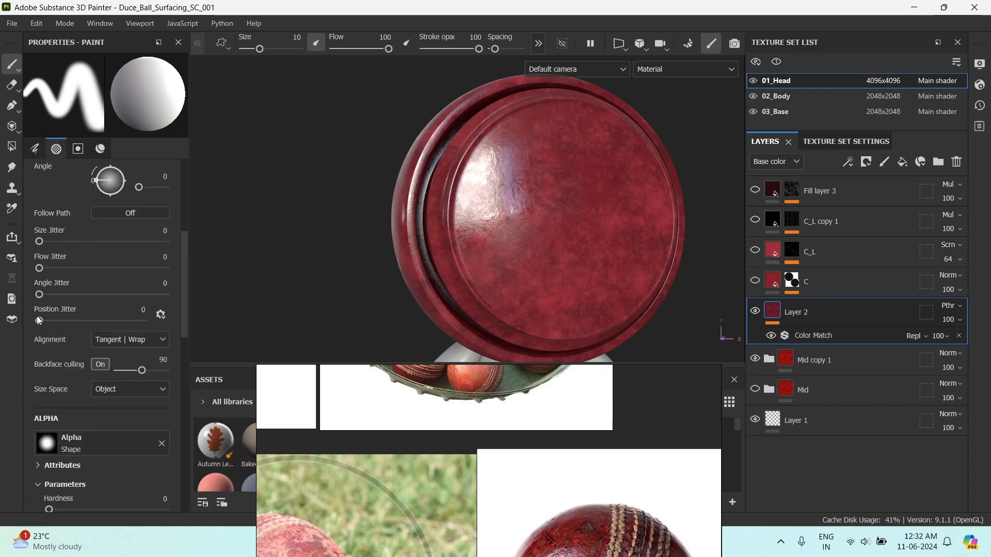
scroll(43, 325, down, 8)
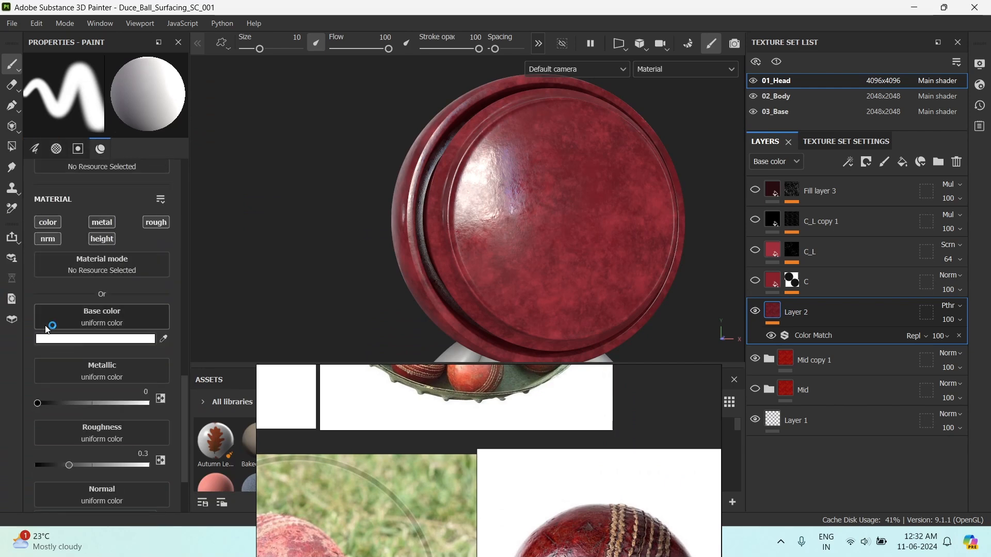
scroll(78, 346, up, 1)
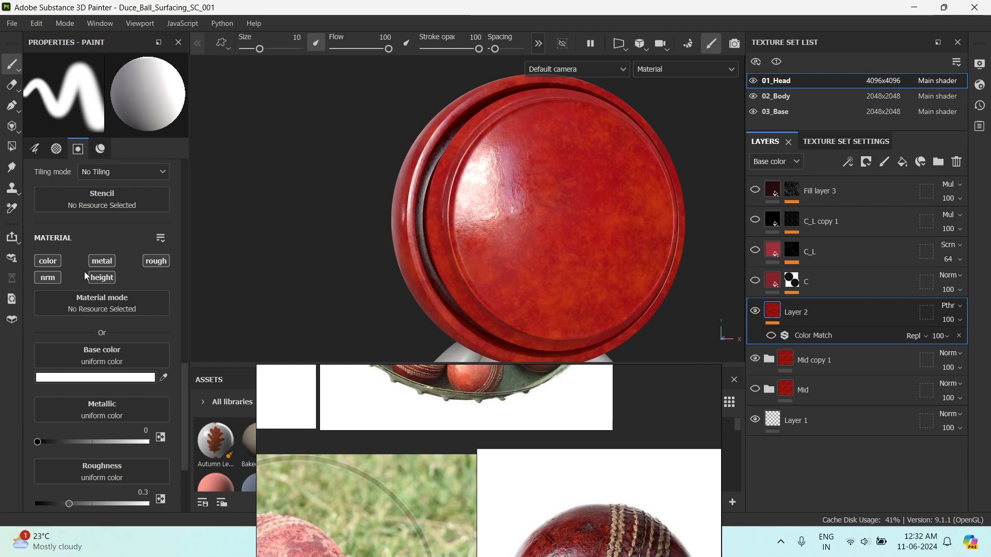
click(807, 320)
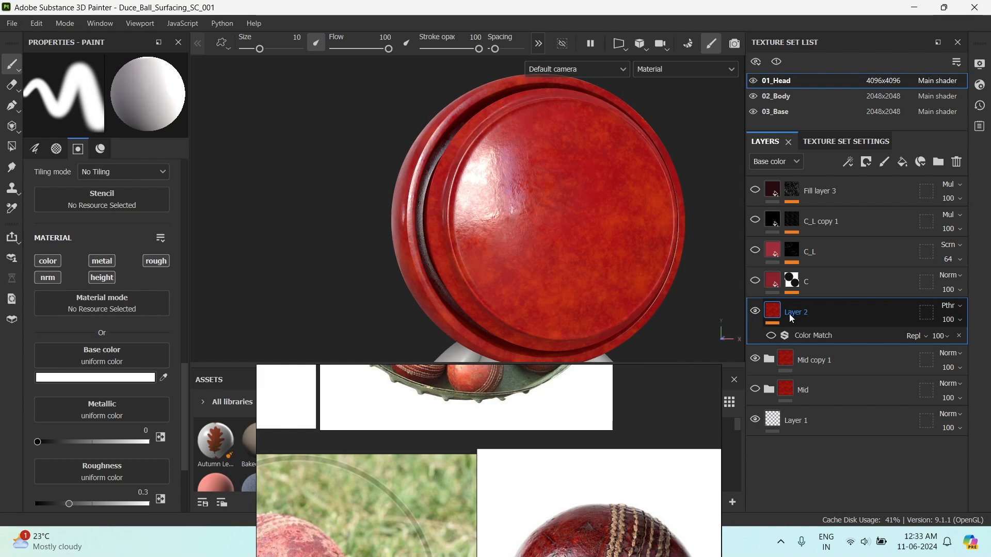
click(950, 306)
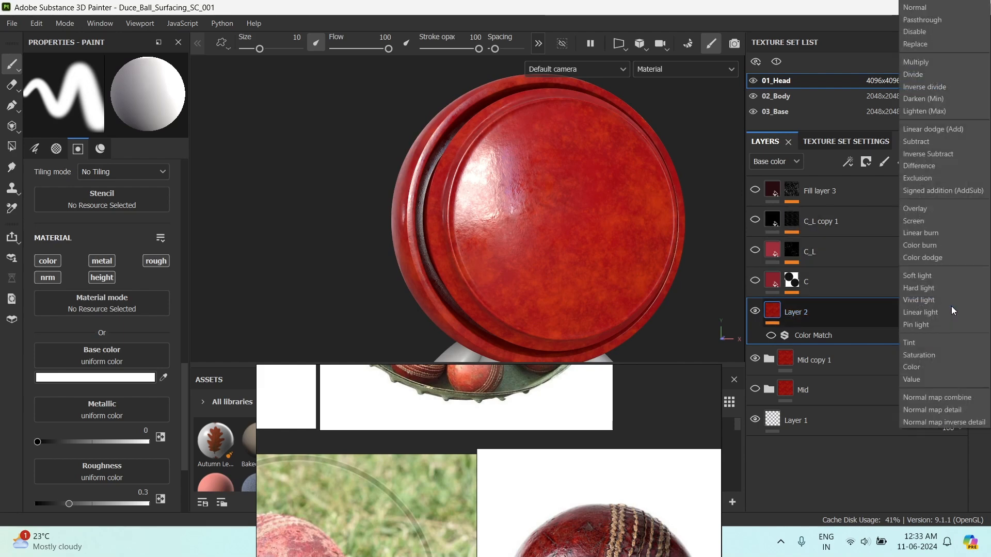
click(927, 20)
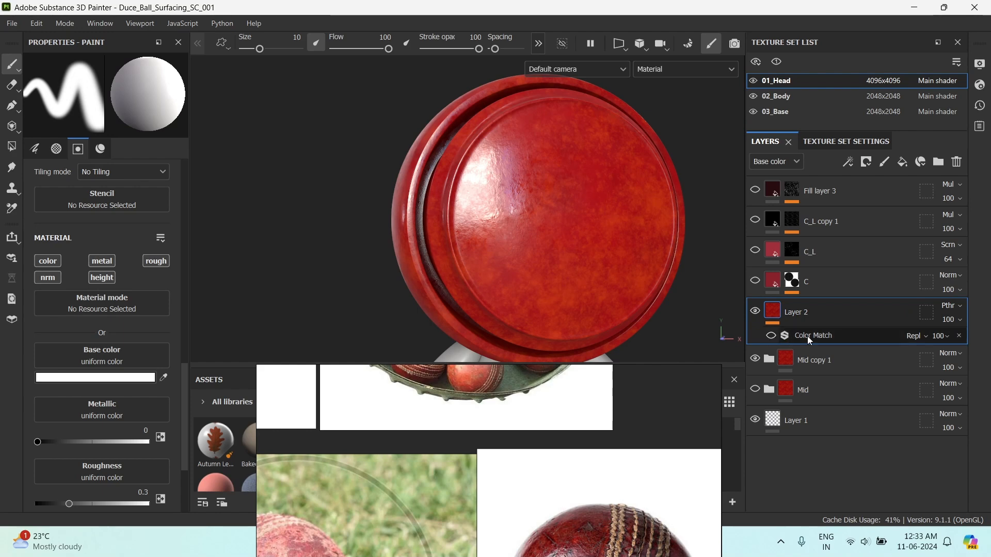
click(781, 331)
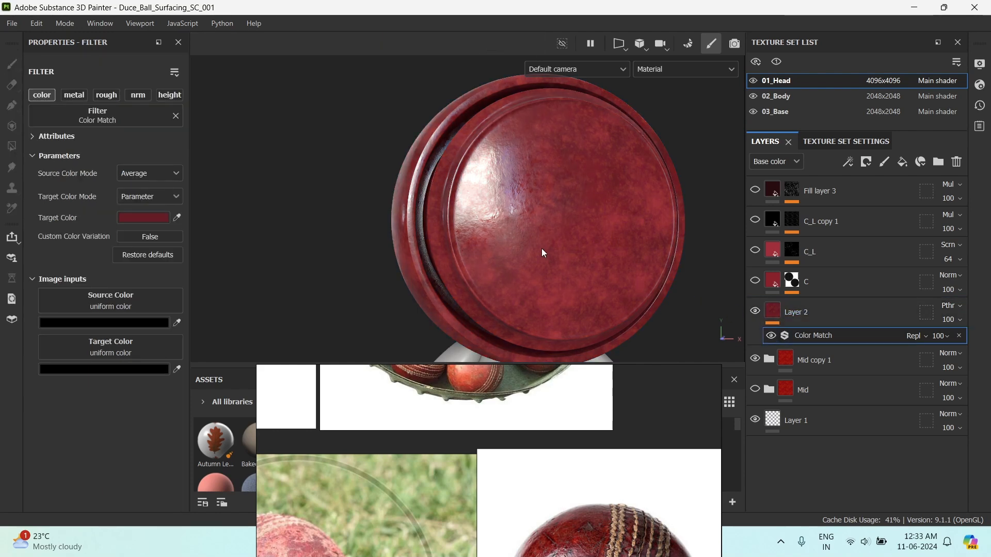
alt+middle_drag(596, 241, 589, 239)
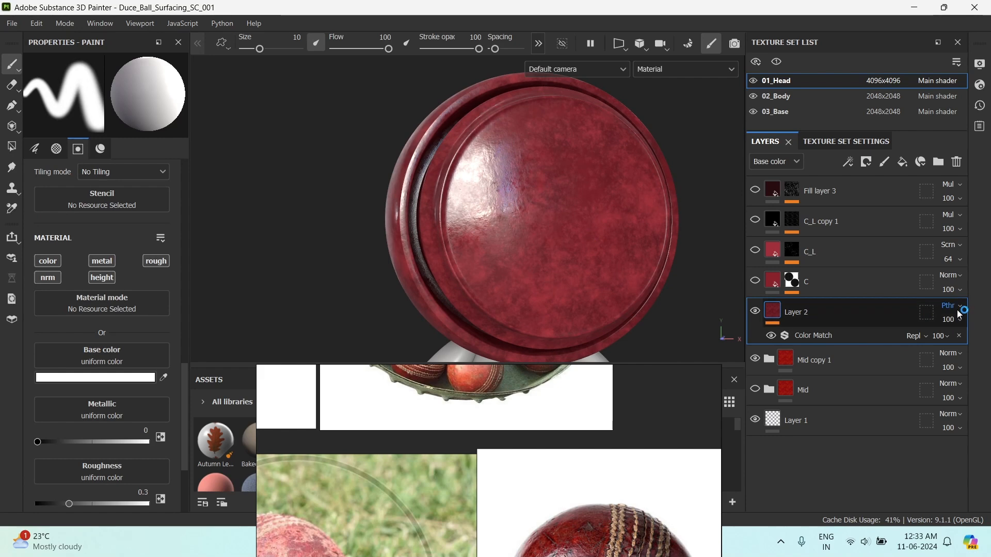
click(829, 333)
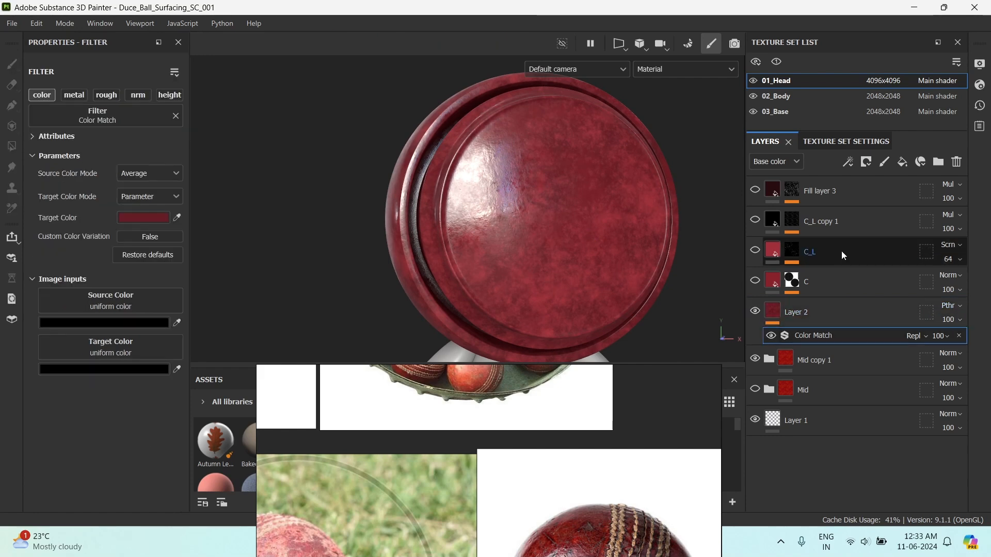
Try adding a second Color Match filter above the existing one on Layer 2 and remove it.
click(848, 163)
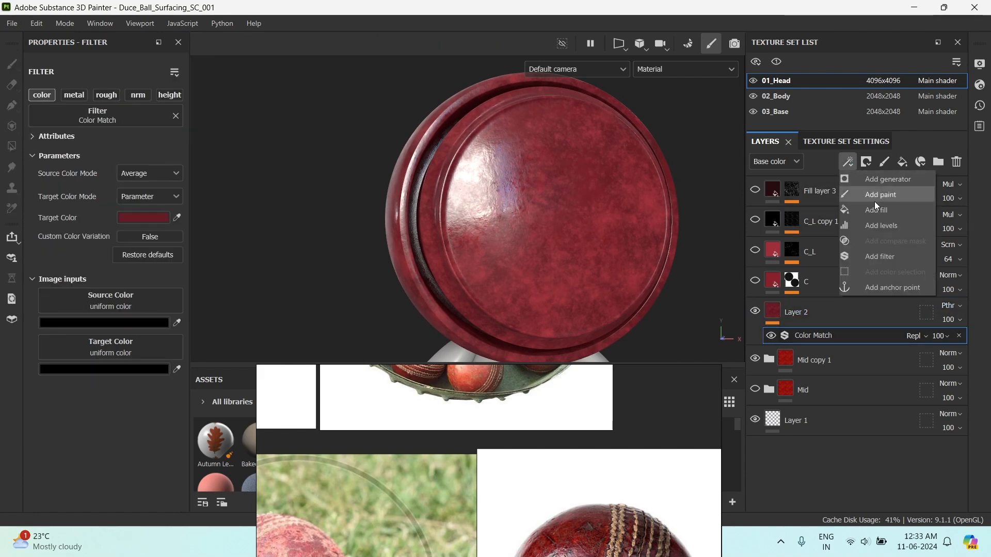
click(883, 257)
click(150, 115)
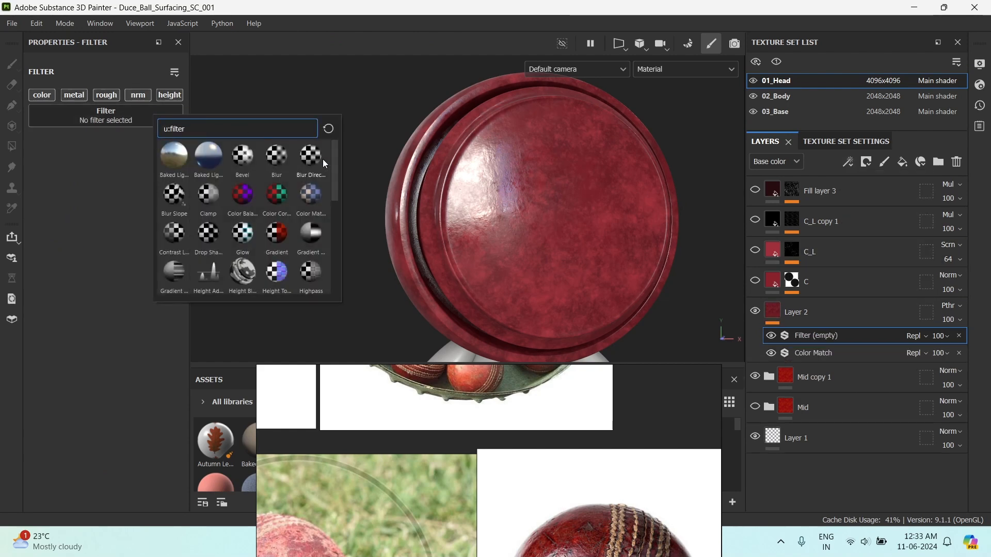
click(307, 199)
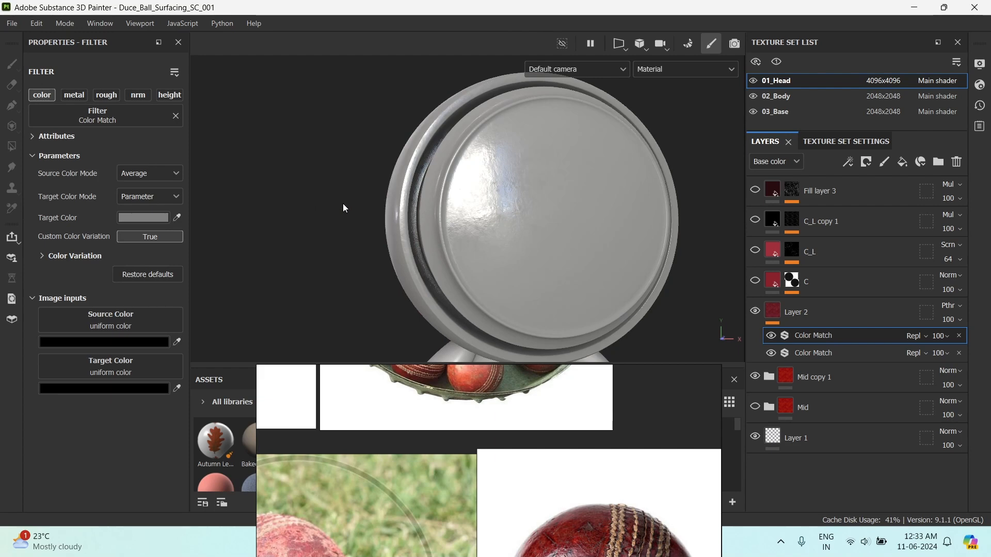
click(958, 336)
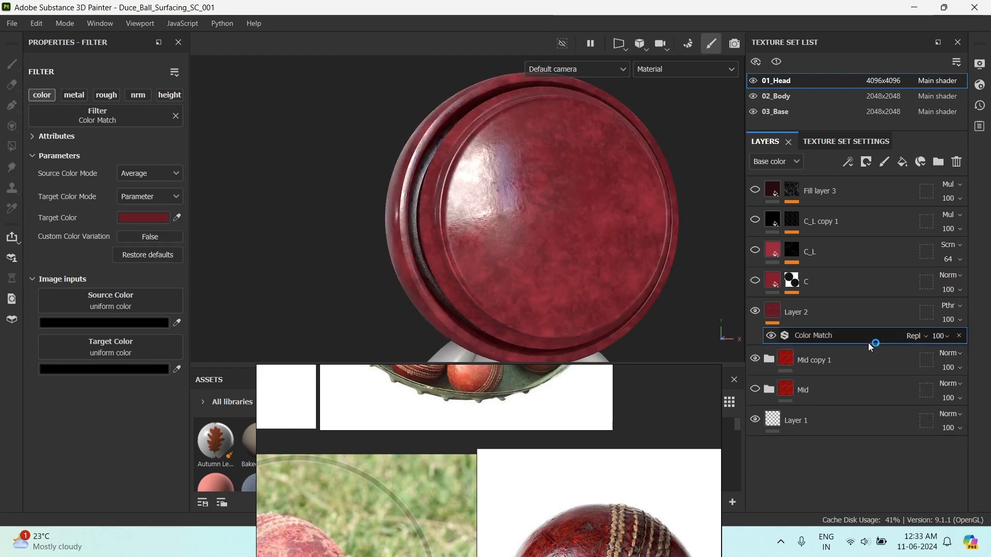
Check the Color Match filter's target color and view the ball's base color and material beside the reference photo.
click(159, 219)
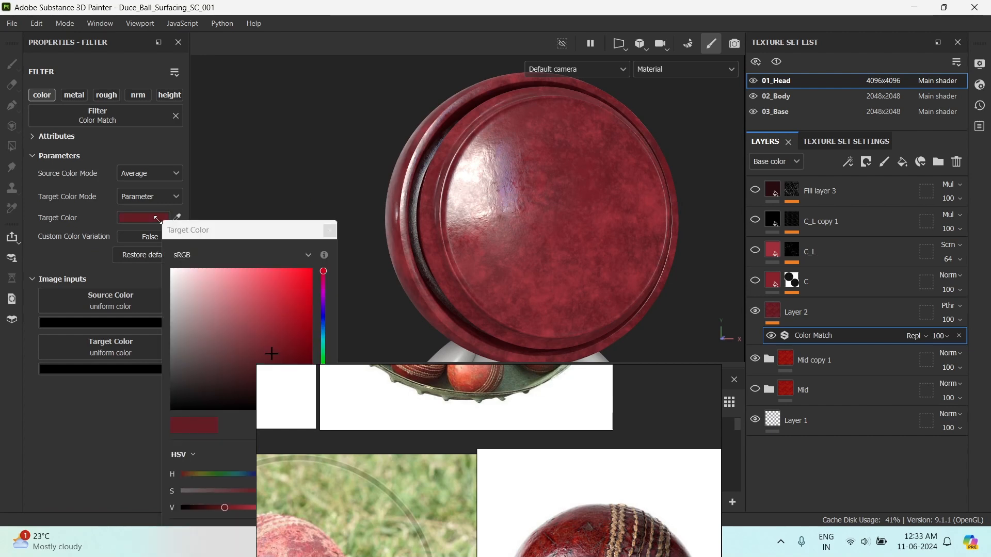
click(331, 232)
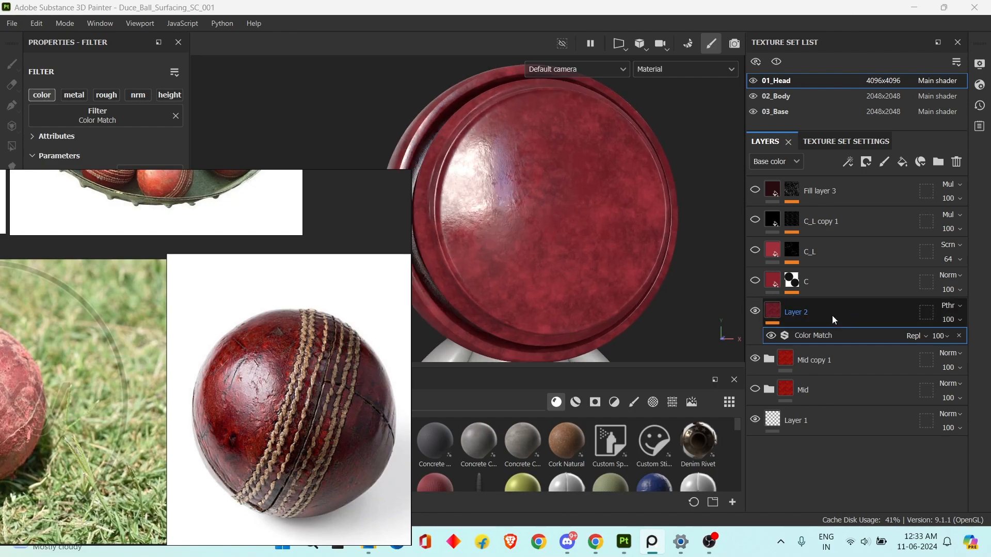
shift+right_drag(580, 243, 569, 252)
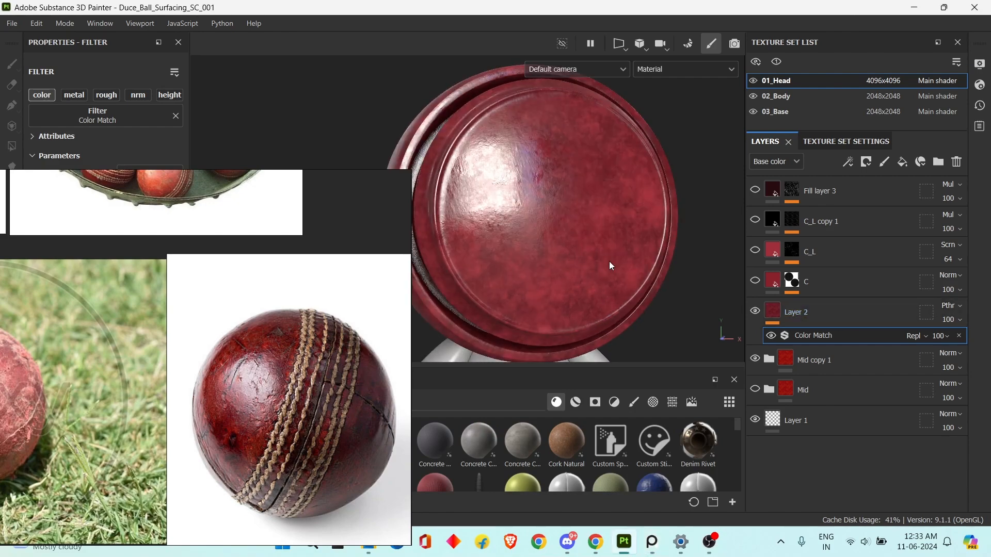
key(c)
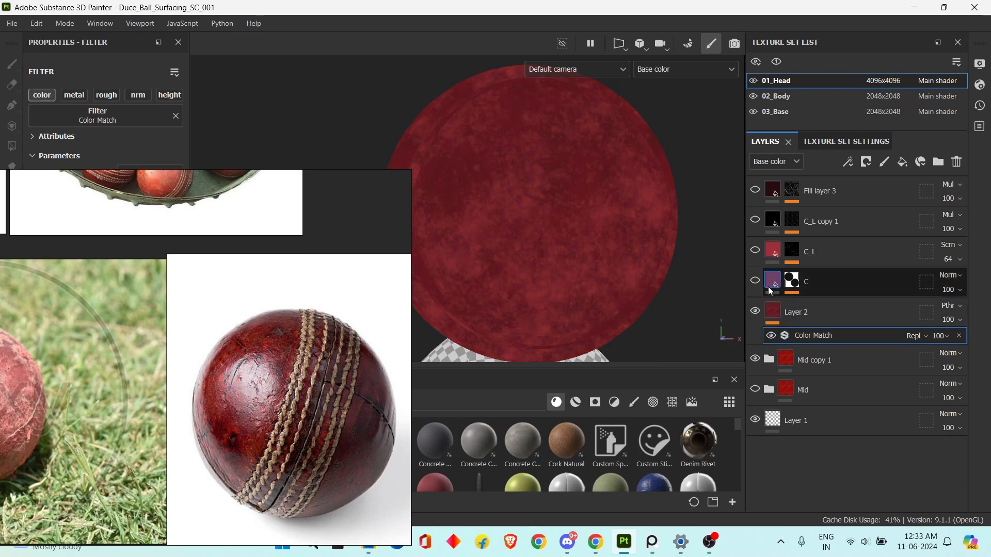
key(m)
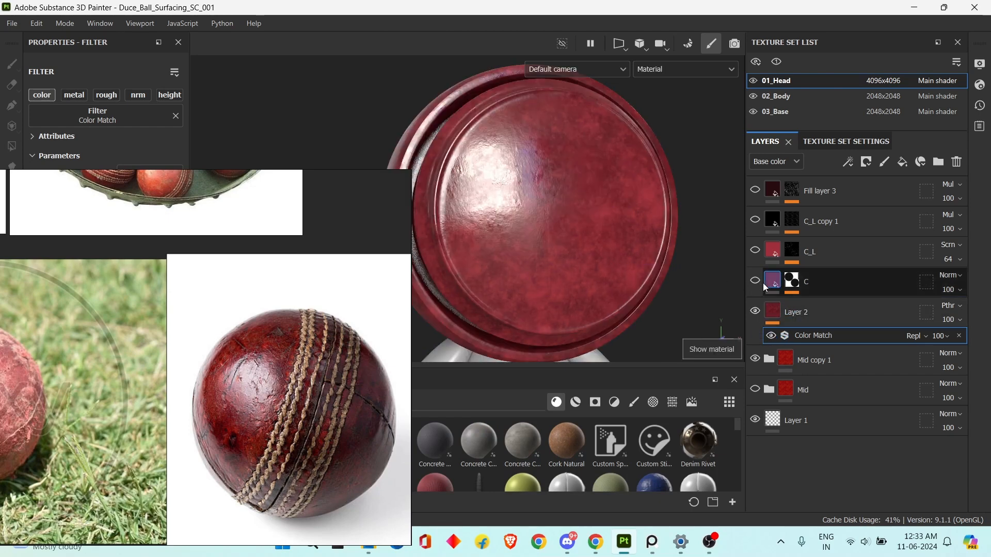
Clear the reference board off the filter settings and make the C fill layer visible.
right_drag(369, 325, 823, 518)
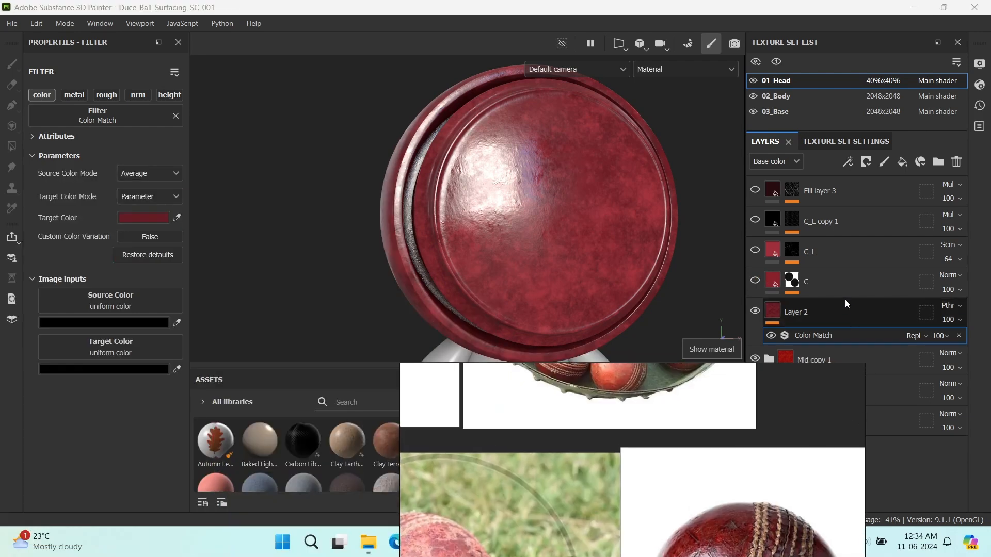
click(839, 283)
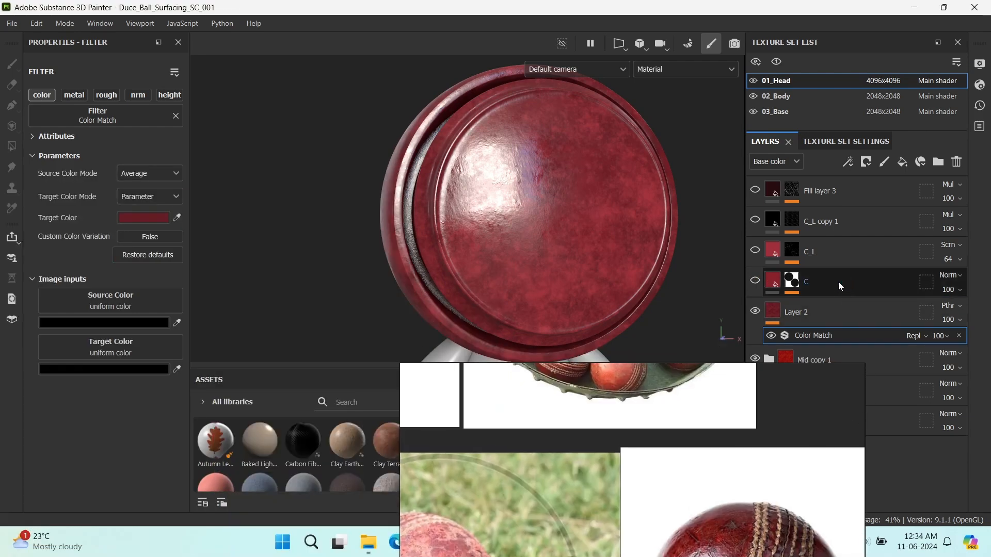
click(763, 282)
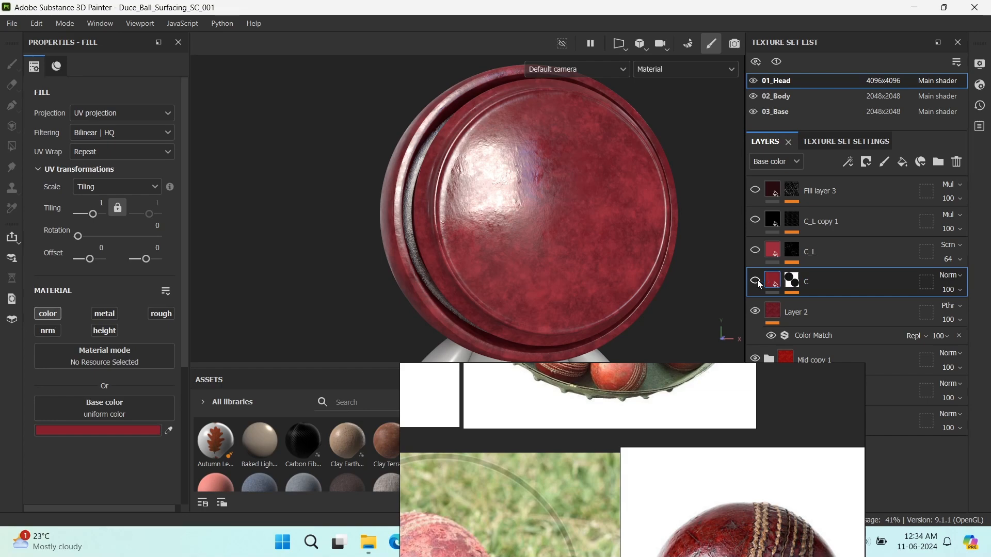
scroll(581, 236, up, 3)
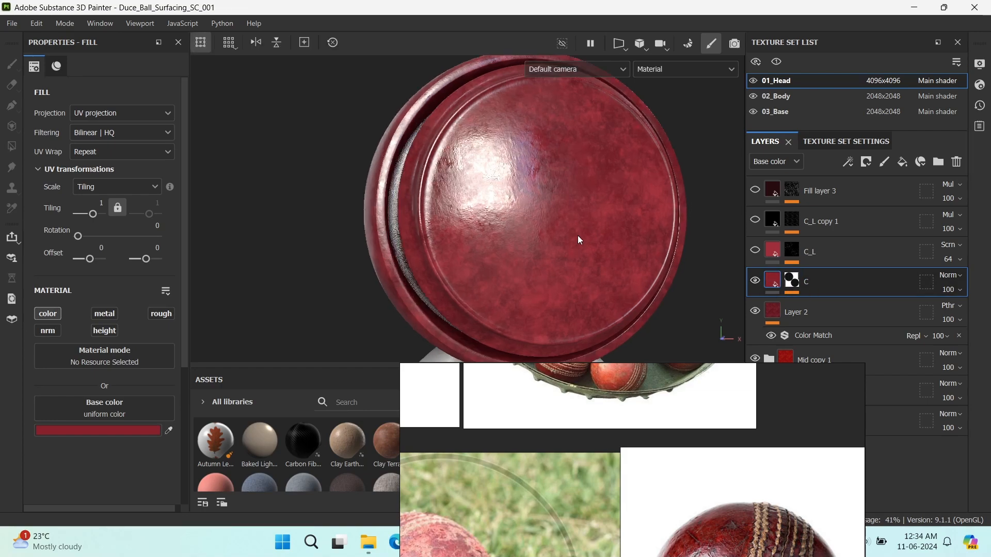
Display the C layer's mask on the ball and place the enlarged worn ball photo beside it.
alt+click(790, 280)
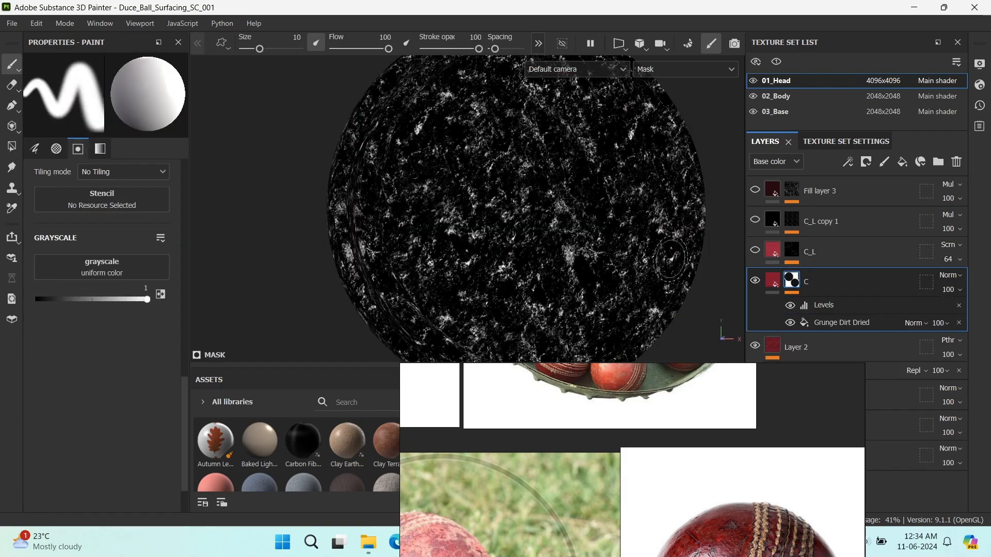
alt+drag(666, 258, 584, 260)
right_drag(651, 521, 190, 197)
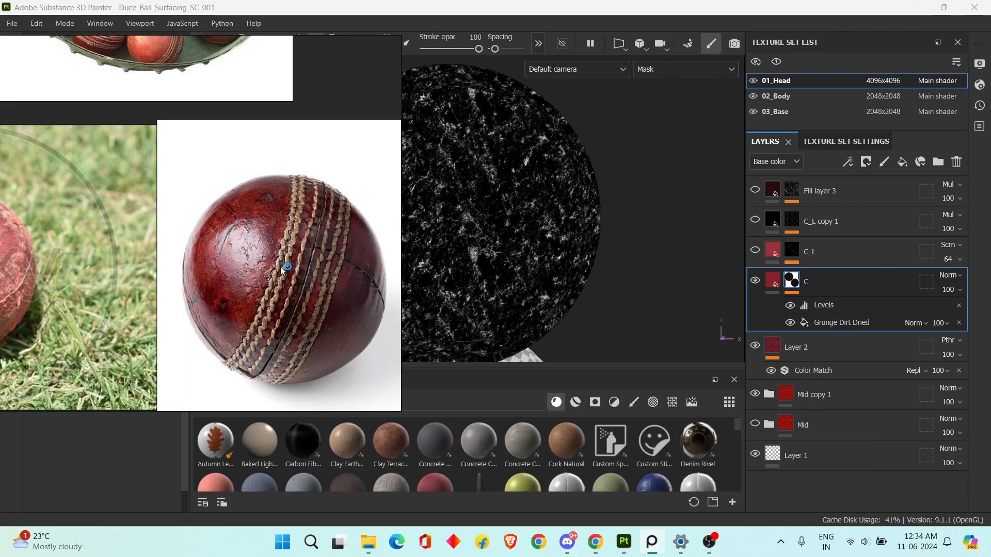
scroll(283, 265, up, 3)
middle_drag(290, 267, 253, 288)
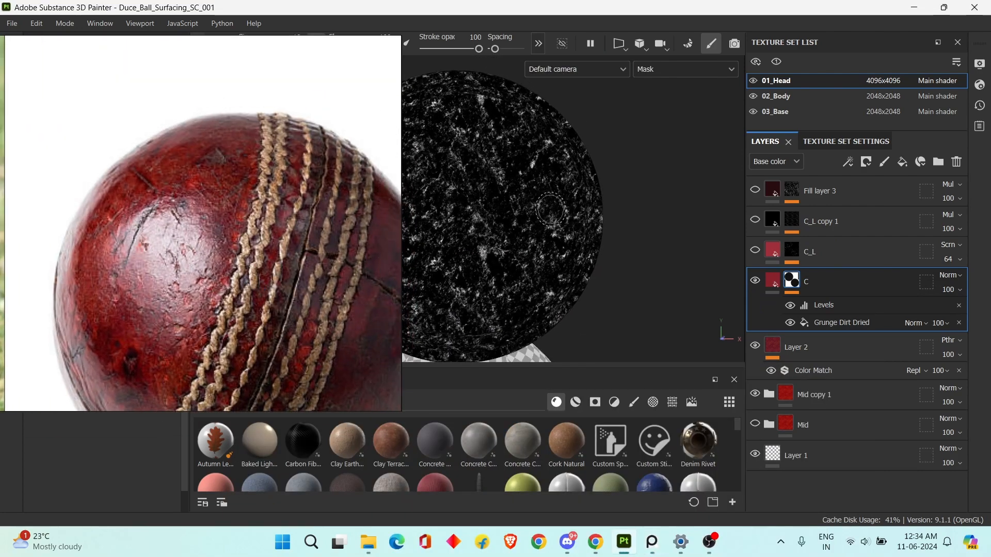
Compare the C layer's effect in the material view with the worn ball photo and show its mask again.
key(m)
scroll(275, 248, up, 2)
scroll(237, 217, down, 4)
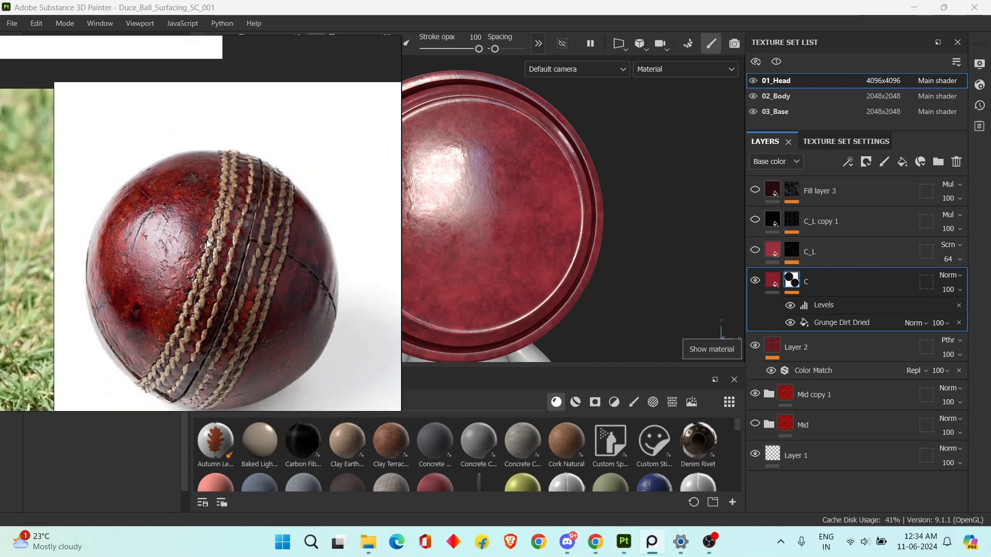
scroll(235, 215, up, 4)
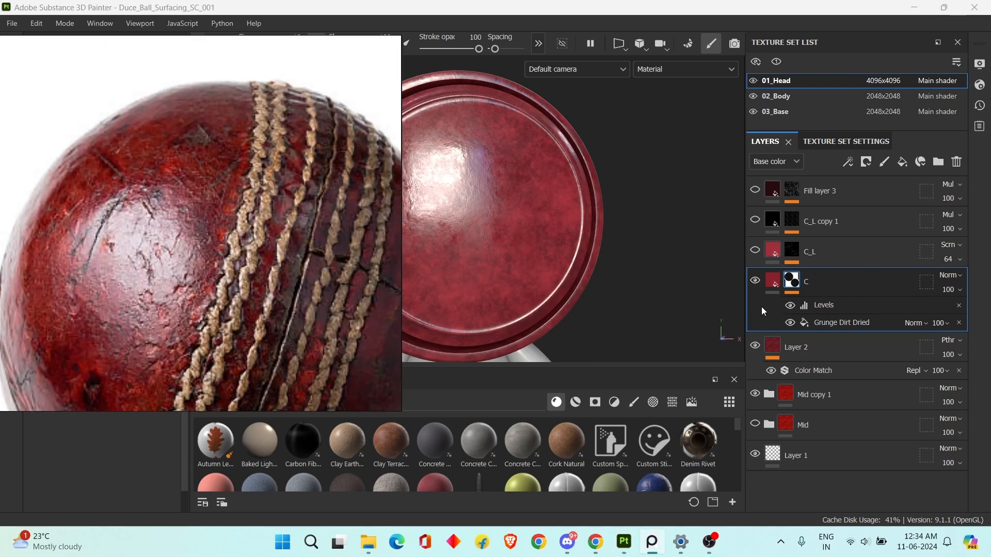
click(755, 283)
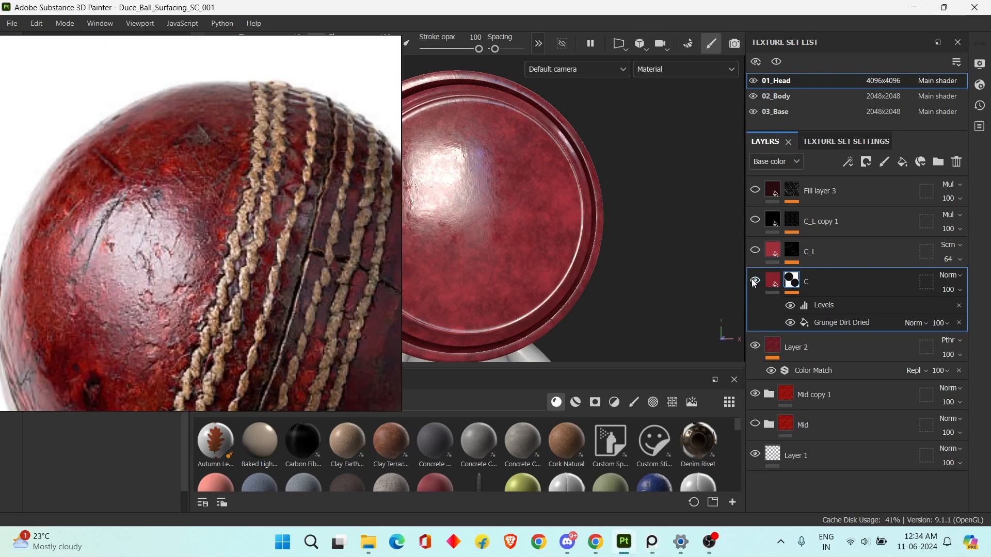
key(c)
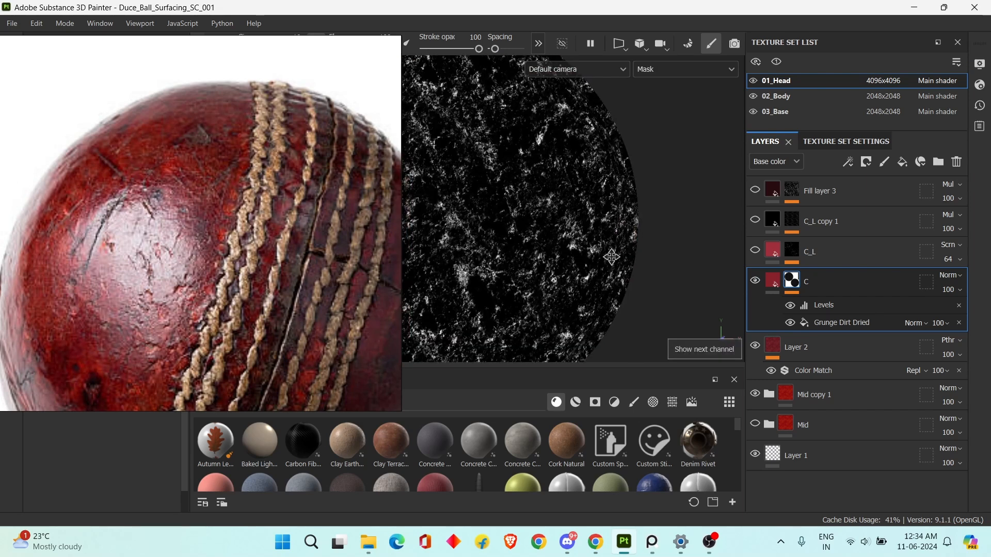
Display the ball's base color instead of the mask and compare the C layer's color variation with the worn ball photo.
alt+middle_drag(612, 256, 624, 257)
key(c)
alt+right_drag(606, 257, 575, 250)
alt+middle_drag(575, 249, 670, 273)
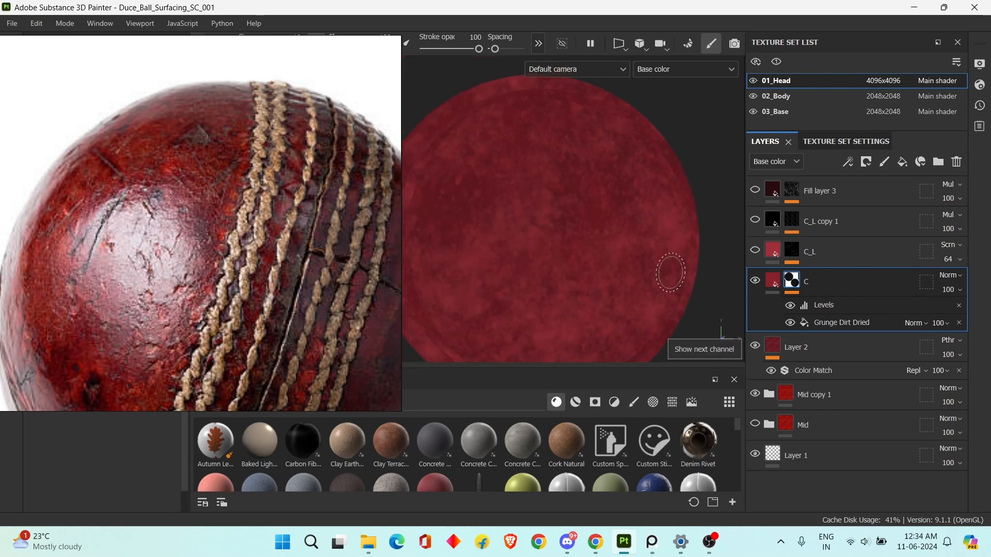
alt+right_drag(670, 273, 633, 283)
alt+middle_drag(634, 284, 635, 270)
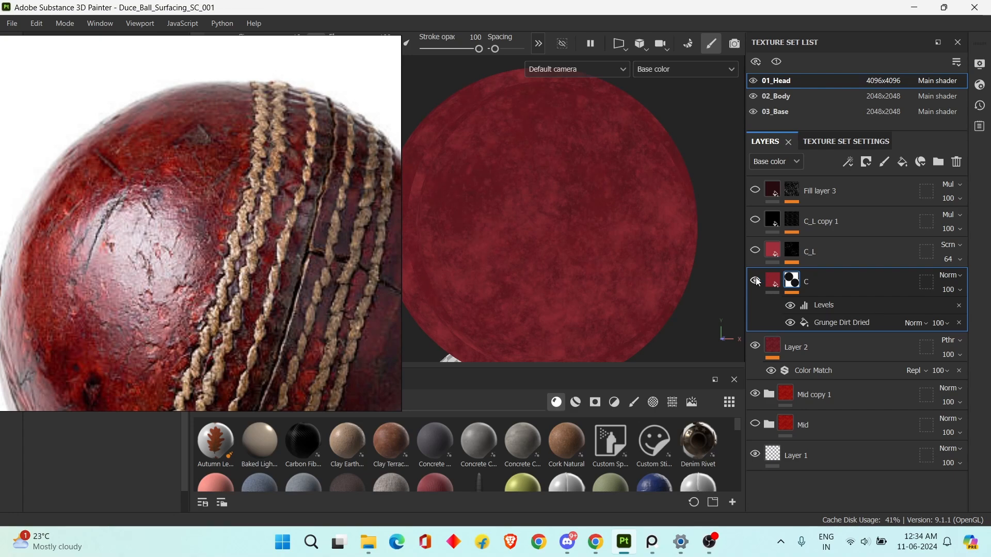
scroll(202, 255, down, 2)
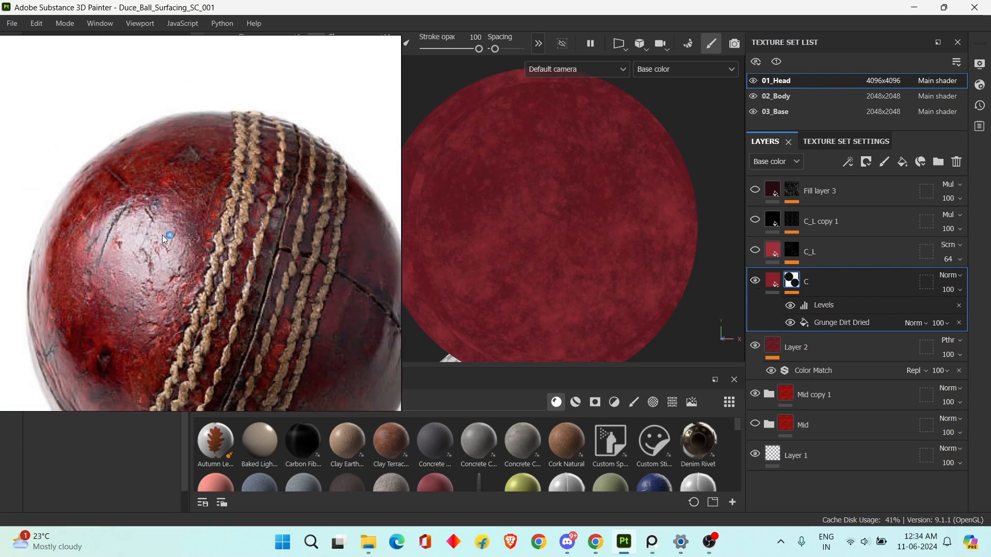
scroll(153, 196, up, 2)
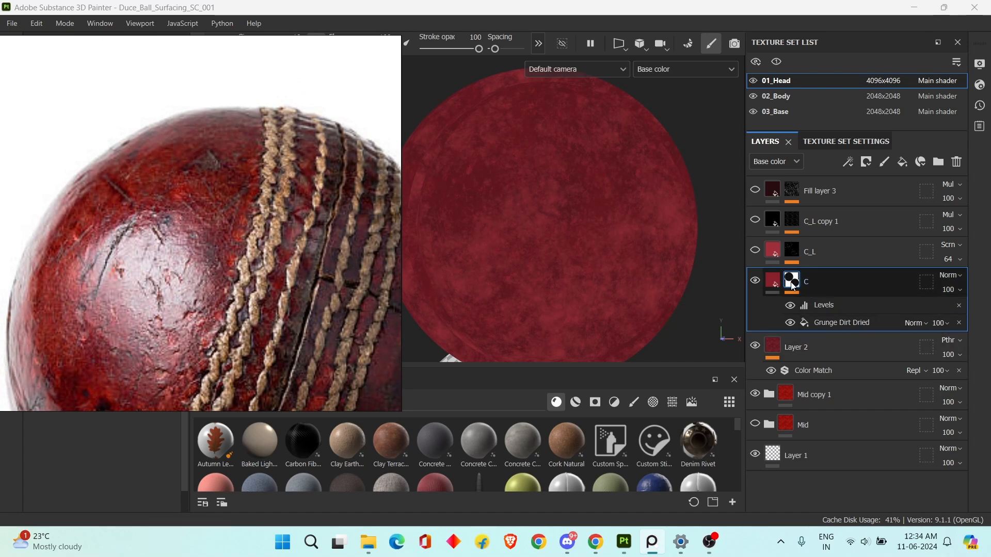
Move the reference photo off the fill properties and make the C_L fill layer visible.
click(816, 256)
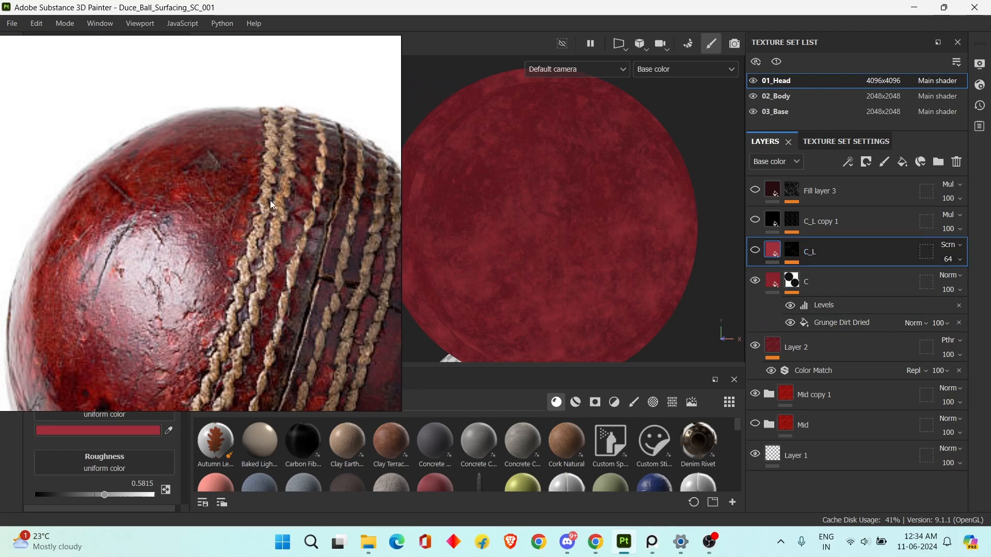
right_drag(285, 178, 586, 491)
right_drag(659, 407, 542, 347)
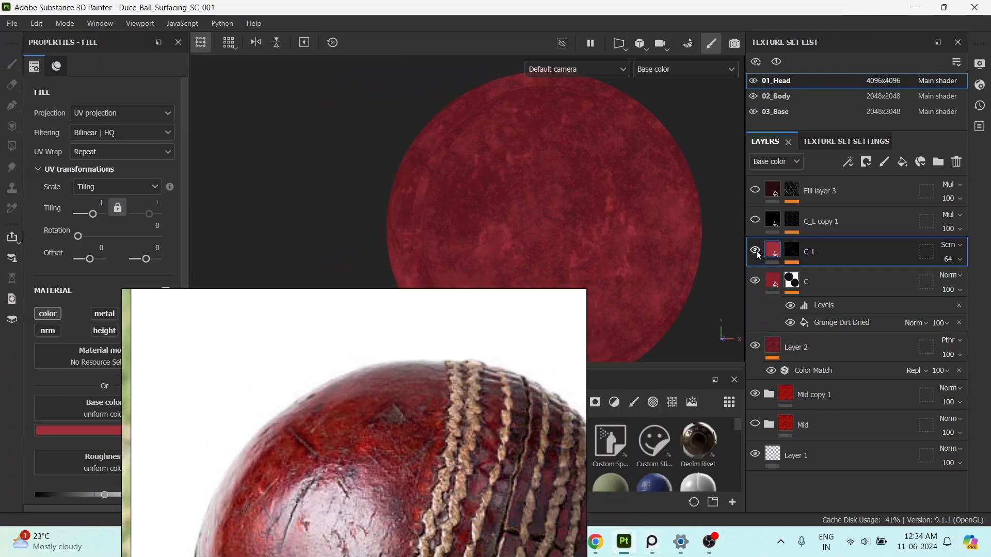
Examine the light and dark leather patches in the worn ball photo against the C_L layer's effect on the ball.
right_drag(302, 441, 267, 246)
scroll(330, 324, down, 4)
middle_drag(331, 324, 329, 263)
scroll(317, 299, up, 4)
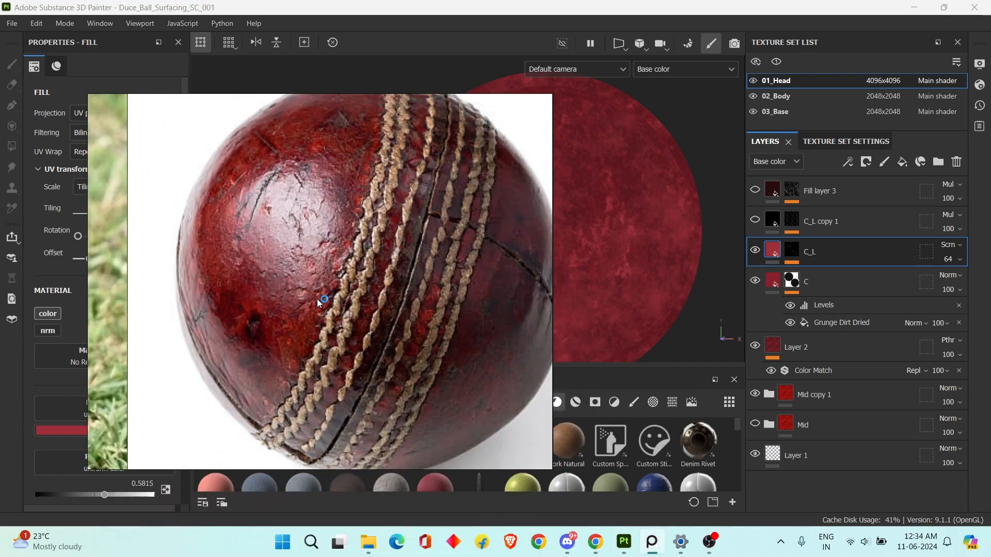
middle_drag(311, 319, 313, 342)
scroll(329, 321, down, 4)
scroll(302, 287, up, 5)
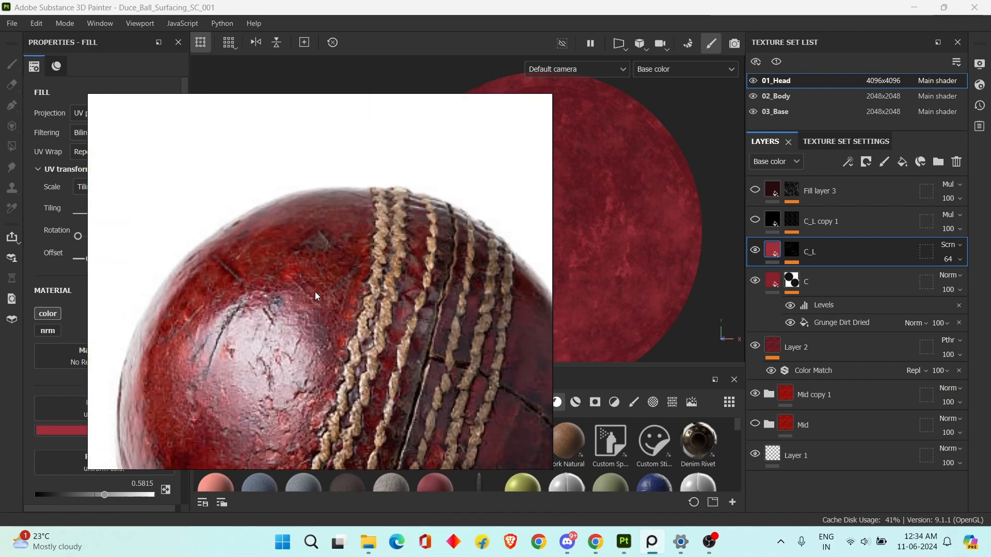
scroll(283, 326, down, 3)
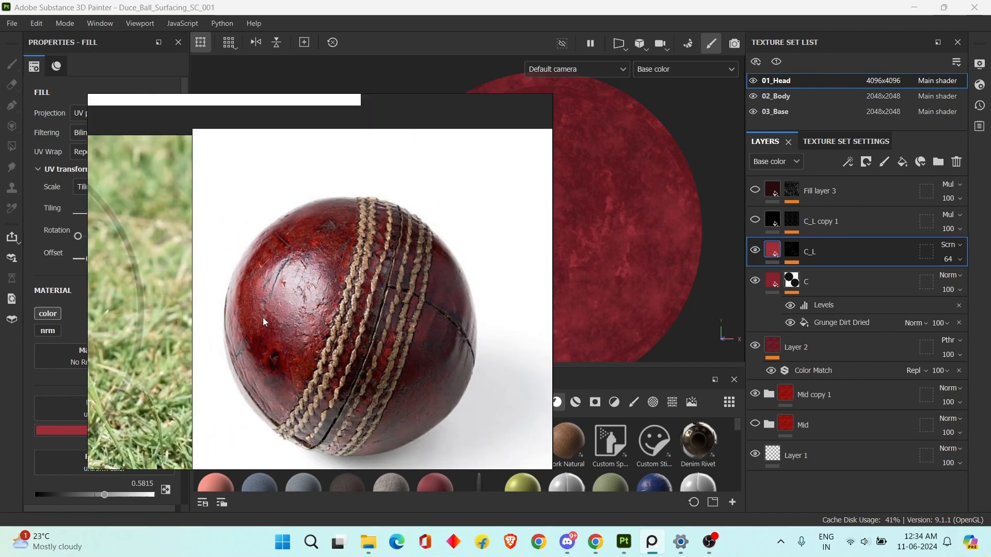
scroll(300, 352, up, 6)
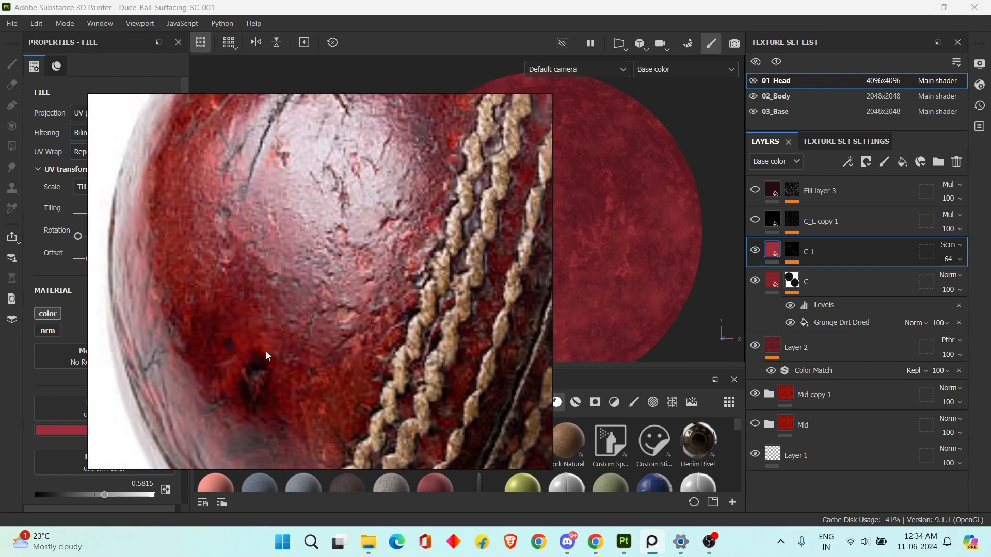
drag(344, 302, 364, 484)
alt+middle_drag(611, 302, 600, 250)
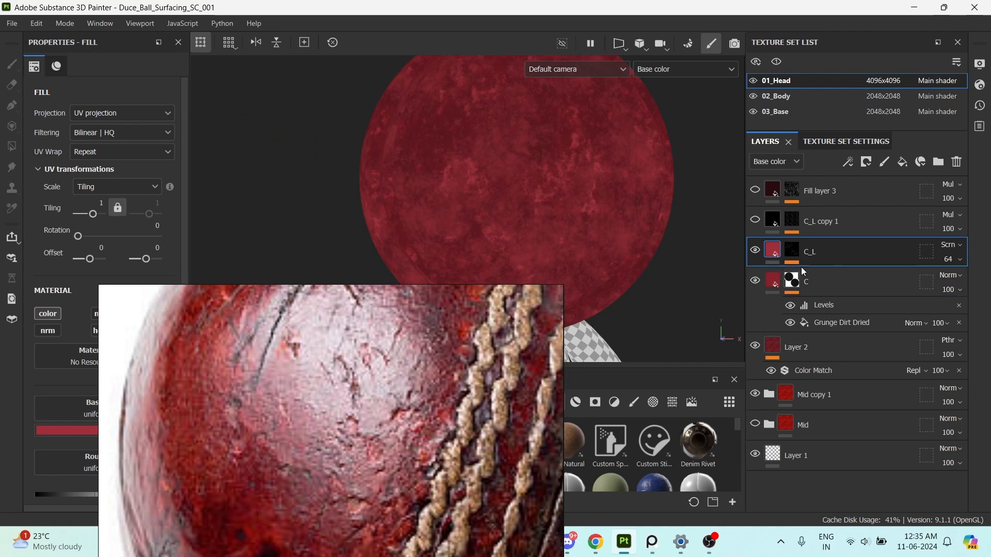
Expand the C_L layer's mask effects and inspect the Grunge Concrete Dusty fill's parameters and texture choice.
click(757, 250)
click(757, 250)
click(791, 251)
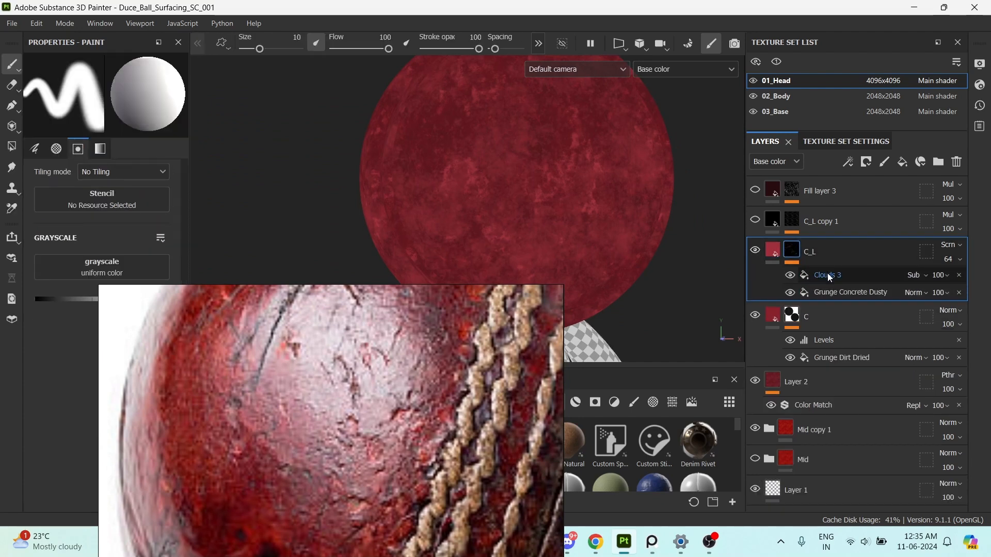
click(828, 295)
right_drag(387, 374, 633, 537)
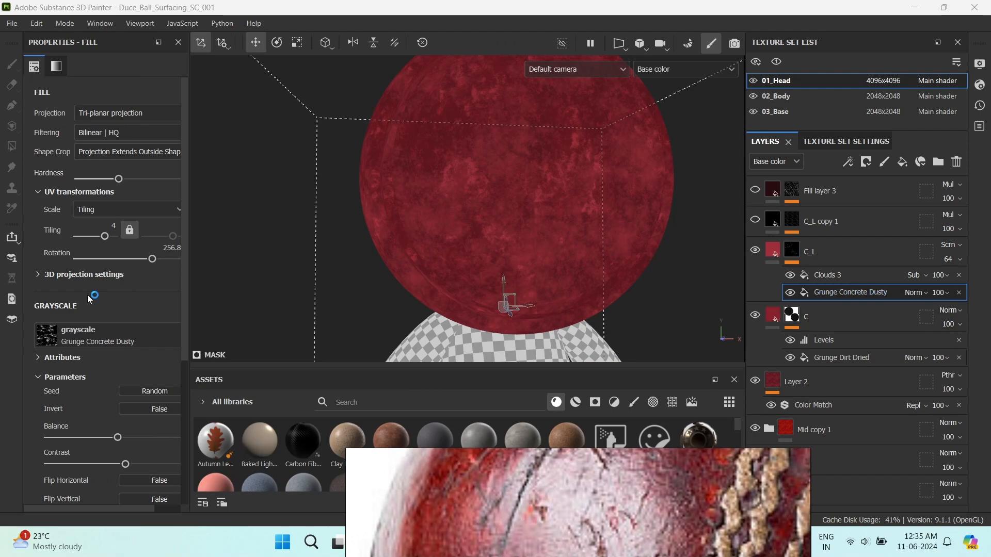
scroll(97, 305, down, 3)
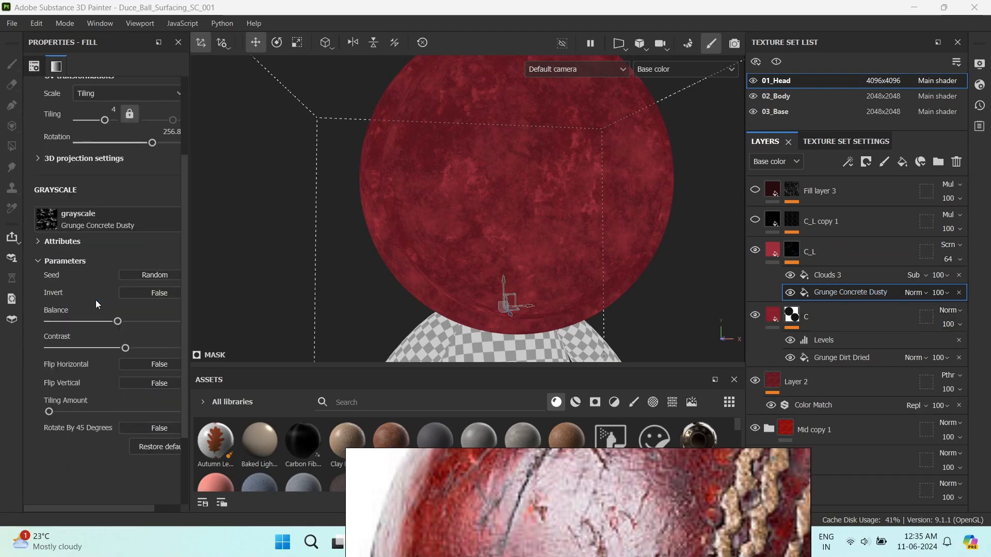
click(118, 227)
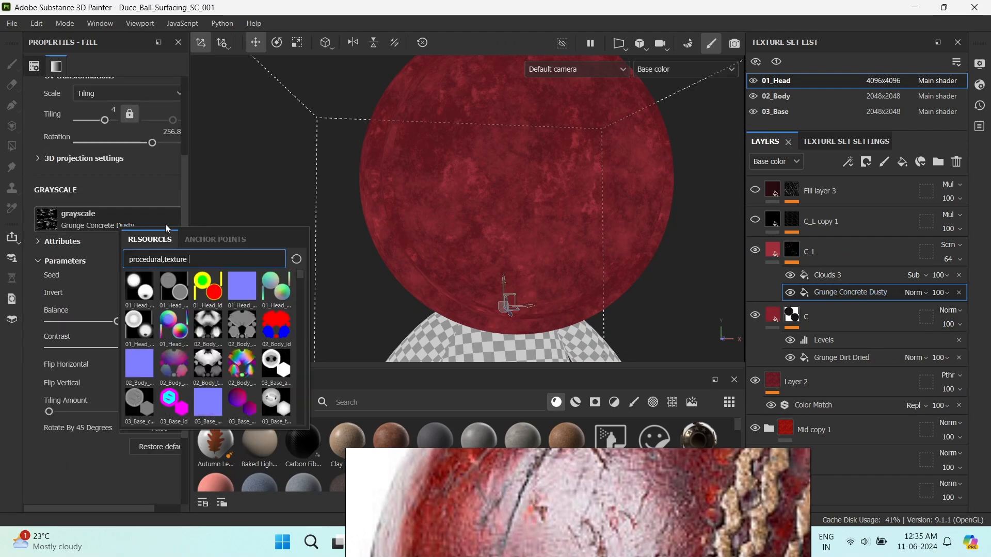
click(237, 208)
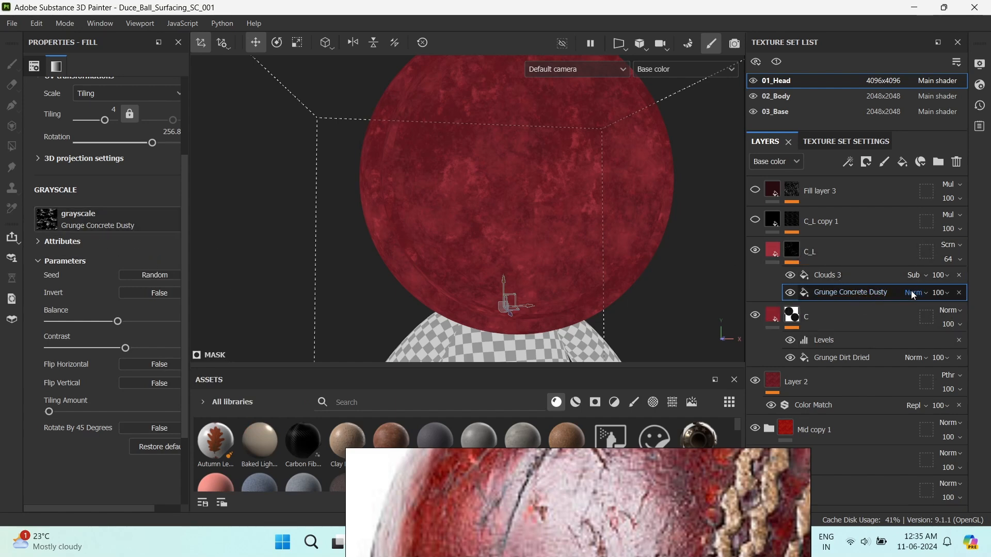
Hide the Clouds 3 mask fill and toggle Grunge Concrete Dusty to view the grunge's effect alone on the ball.
click(791, 277)
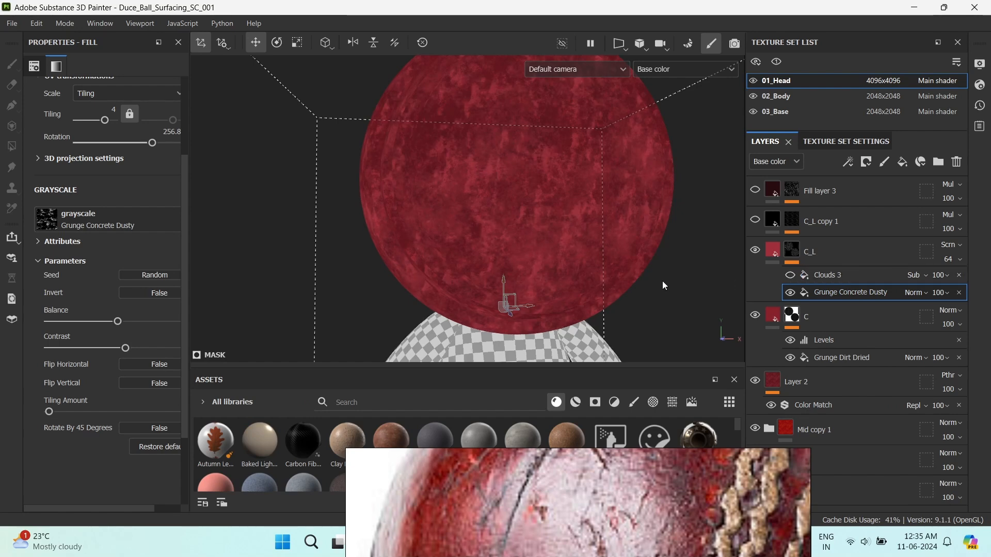
alt+middle_drag(664, 285, 659, 317)
alt+right_drag(660, 317, 652, 324)
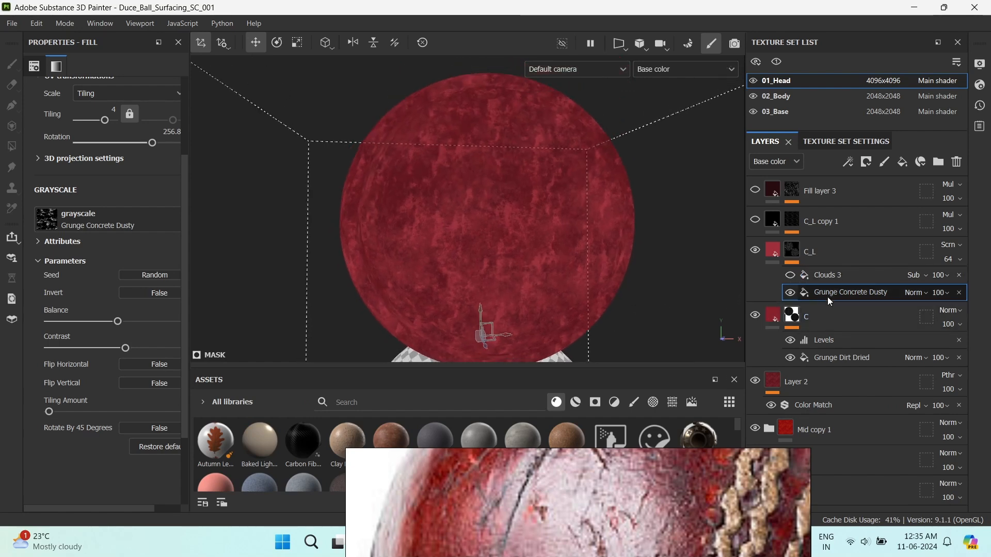
click(792, 293)
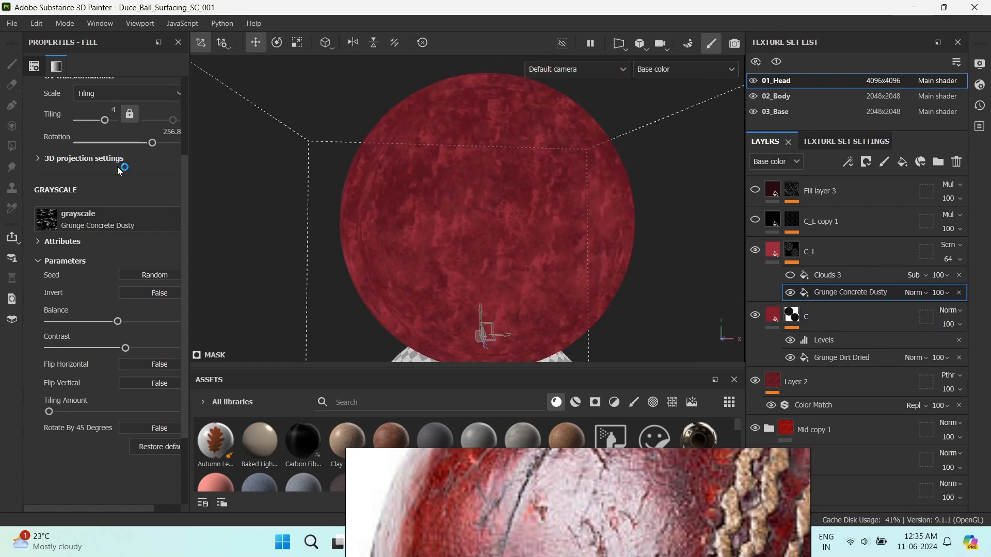
scroll(119, 168, up, 3)
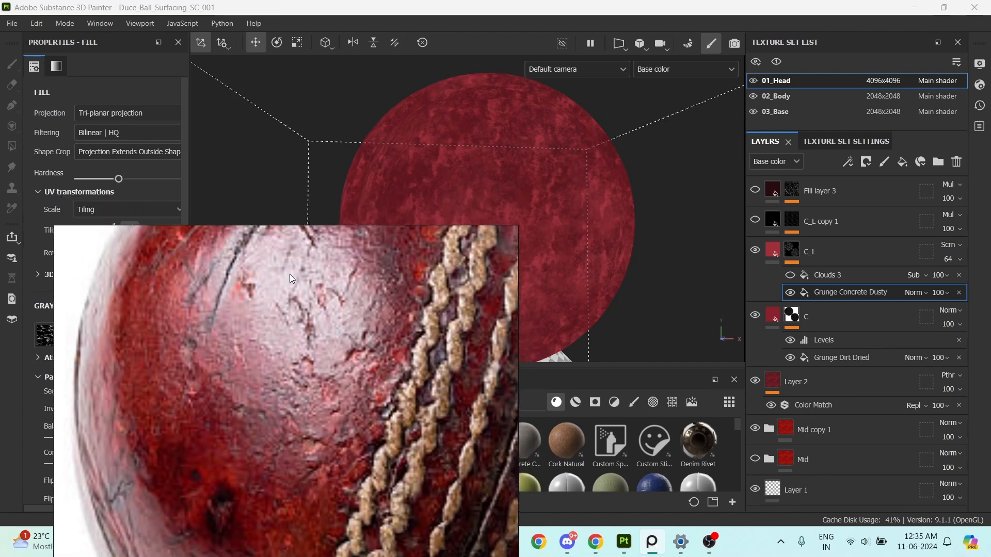
Show the Clouds 3 fill in the C_L mask again and check its Subtract blending mode.
click(865, 274)
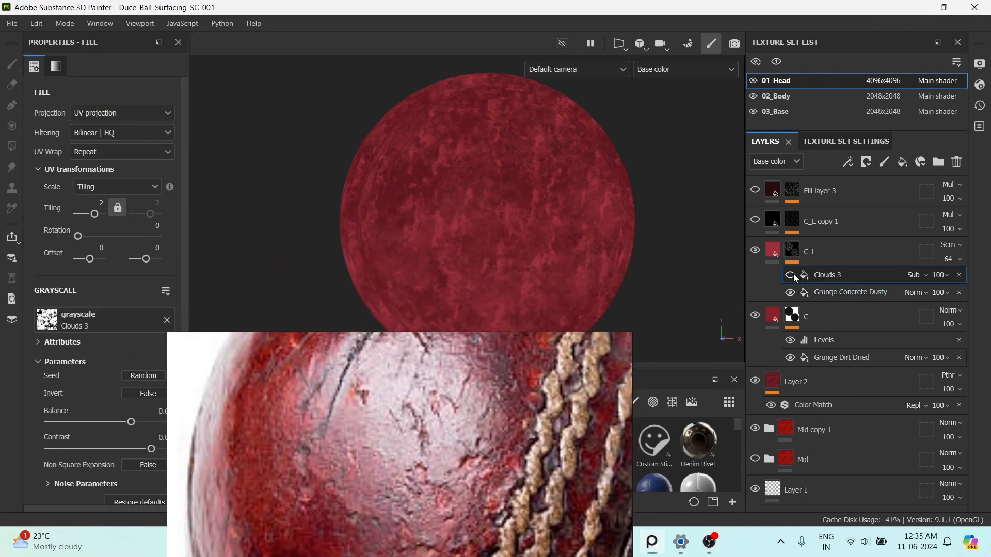
click(913, 276)
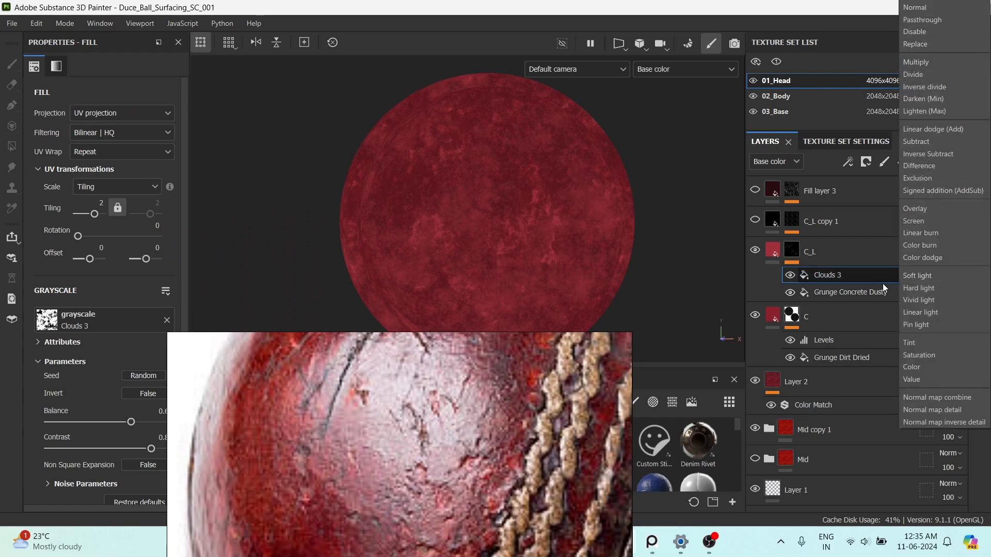
click(866, 283)
click(865, 283)
click(923, 275)
click(868, 277)
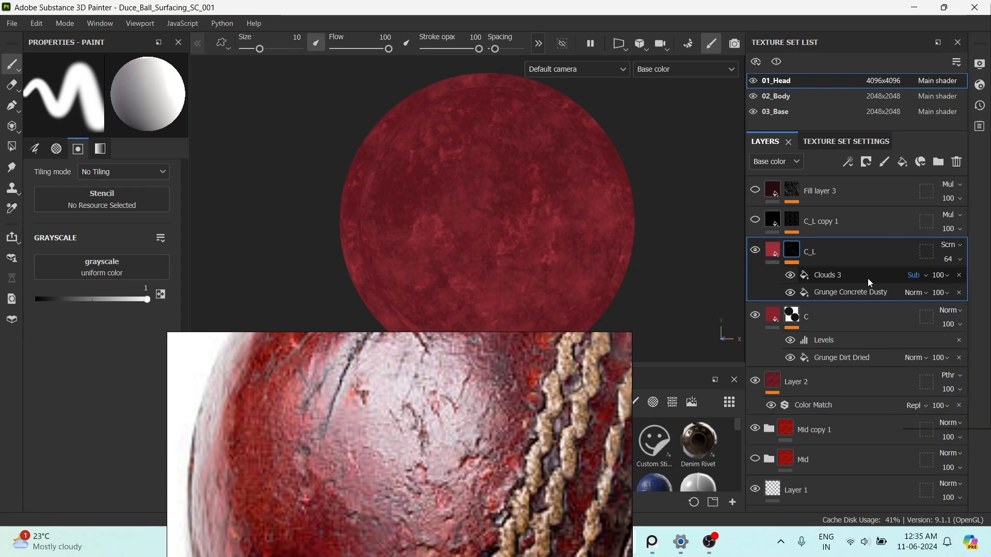
click(868, 278)
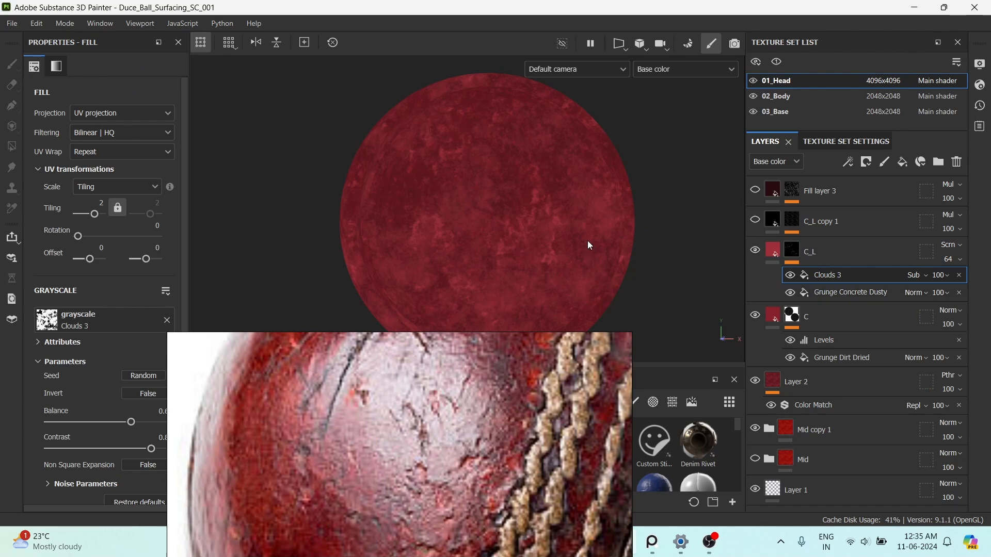
Compare the ball with Clouds 3 hidden and shown beside the worn ball photo, examining the broken-up patches up close.
click(823, 294)
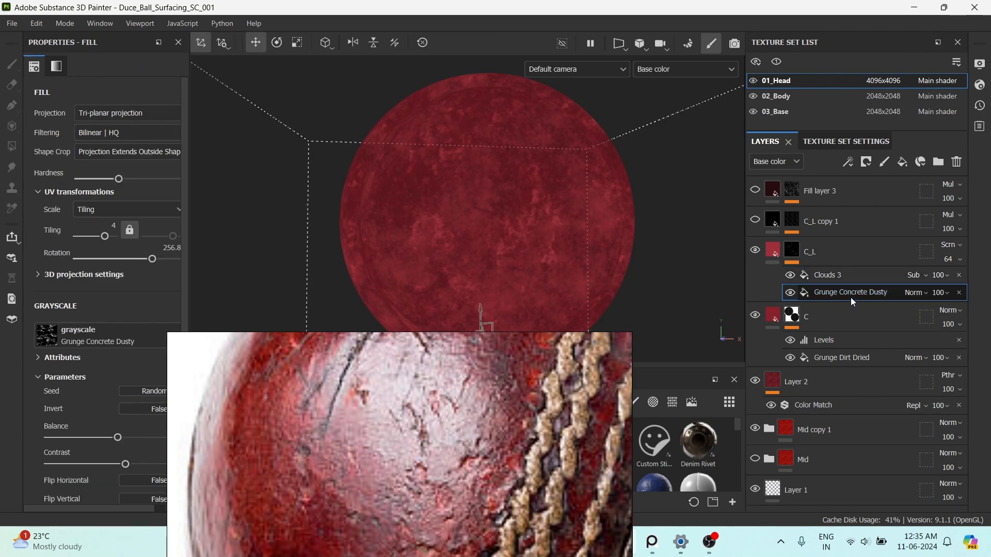
click(813, 279)
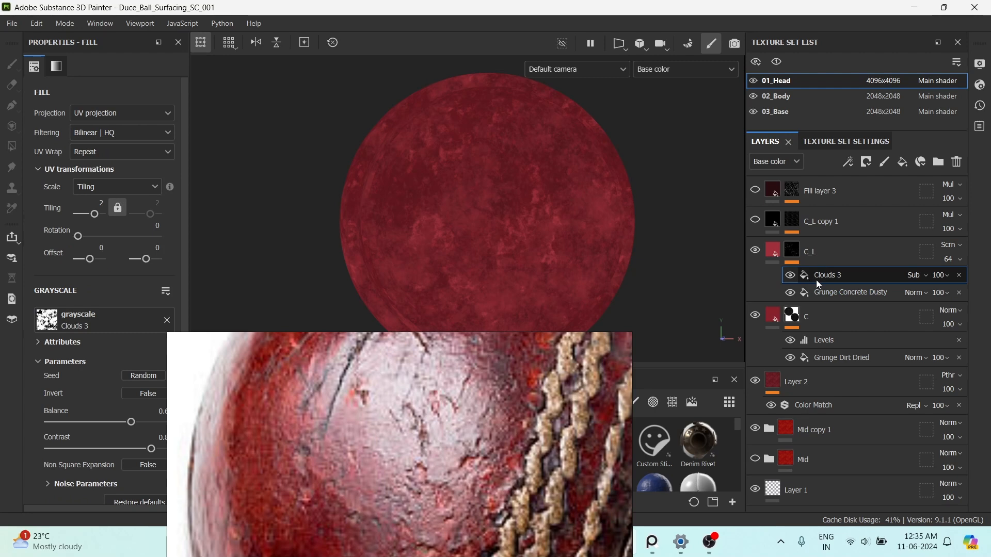
click(790, 276)
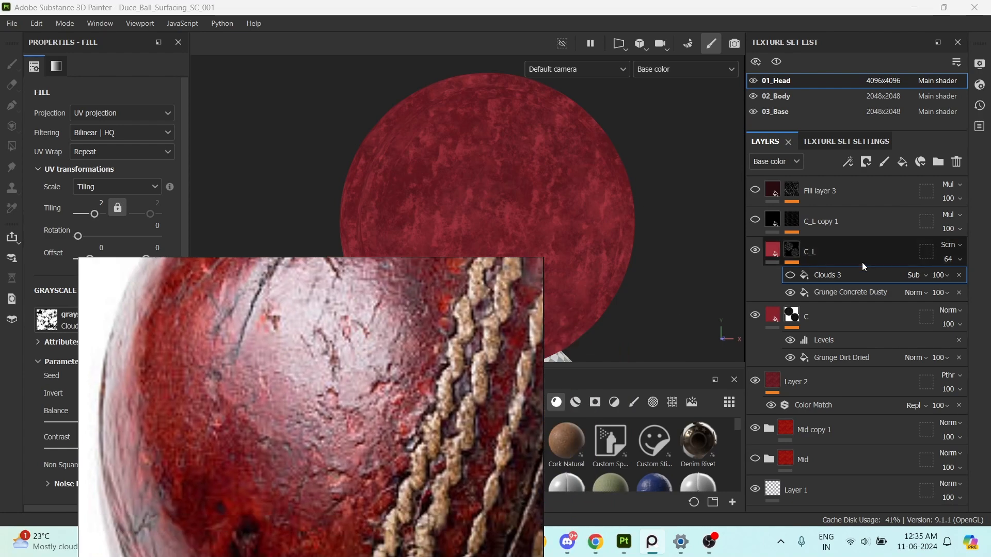
click(791, 275)
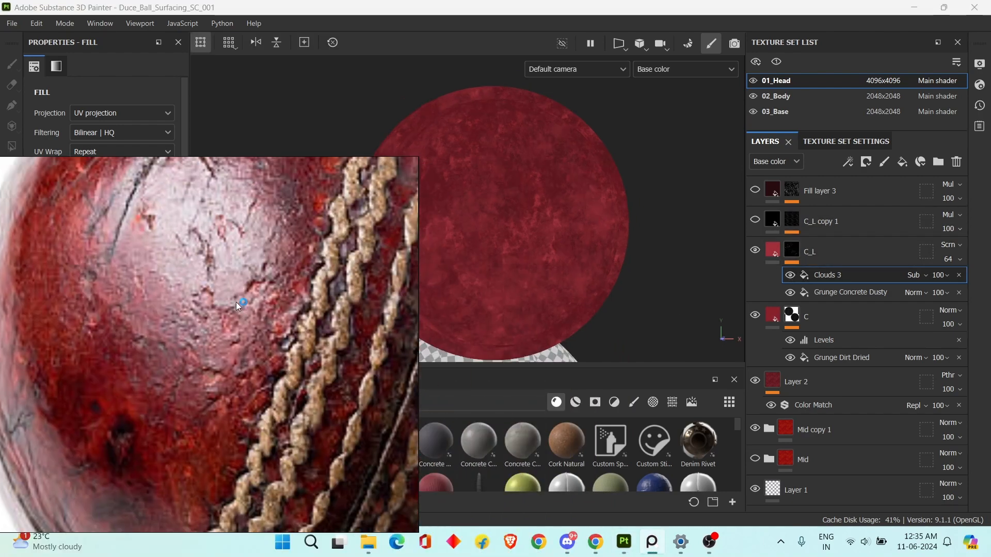
scroll(569, 253, up, 2)
alt+middle_drag(576, 248, 610, 265)
alt+right_drag(610, 266, 596, 264)
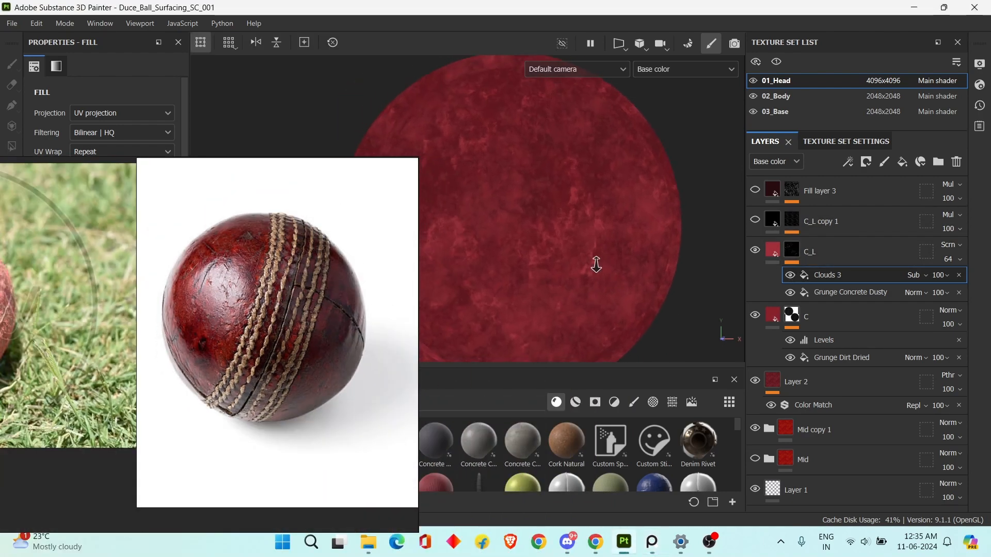
alt+middle_drag(593, 254, 640, 257)
alt+right_drag(640, 257, 625, 256)
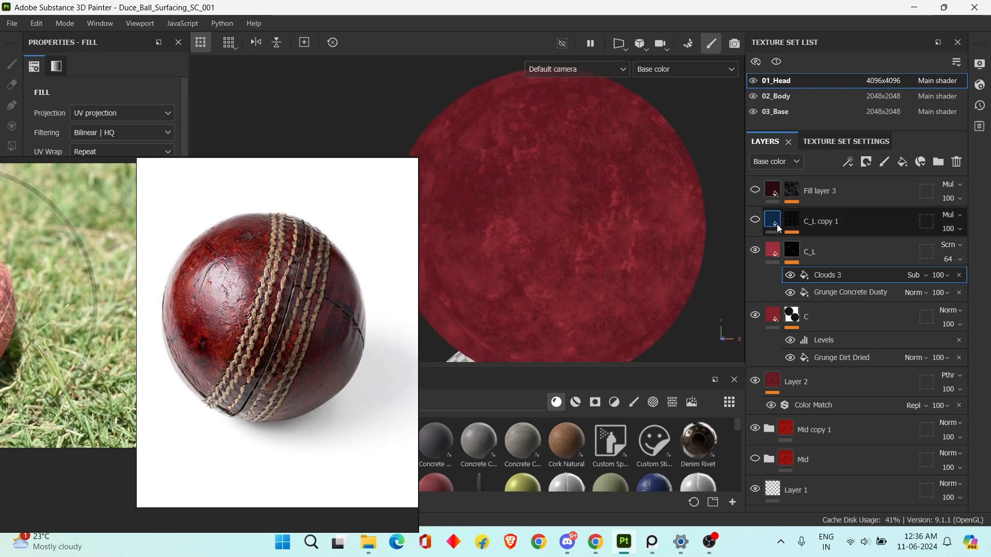
Make the C_L copy 1 fill layer visible and enlarge the worn ball photo beside the ball.
click(816, 224)
drag(318, 293, 266, 305)
click(755, 221)
scroll(258, 343, up, 2)
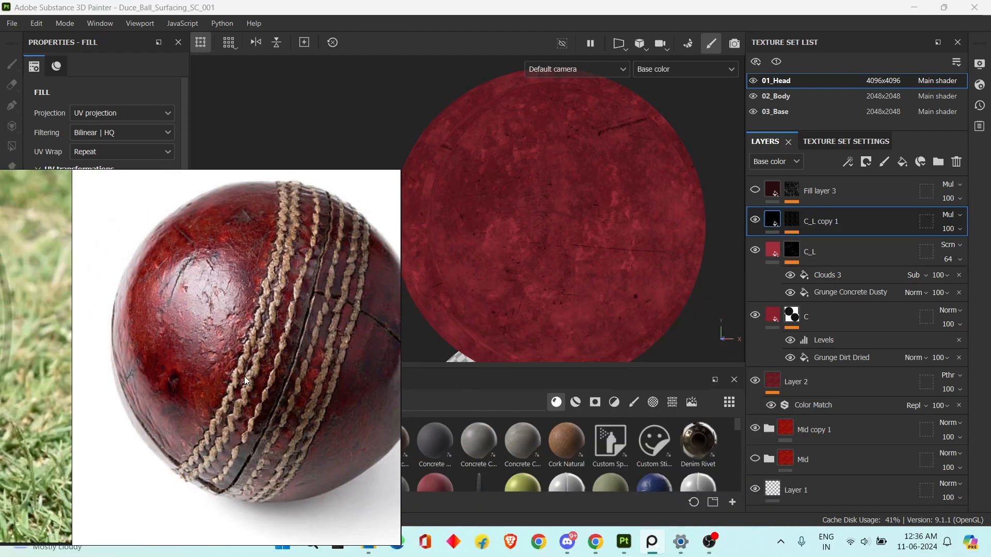
scroll(244, 376, up, 4)
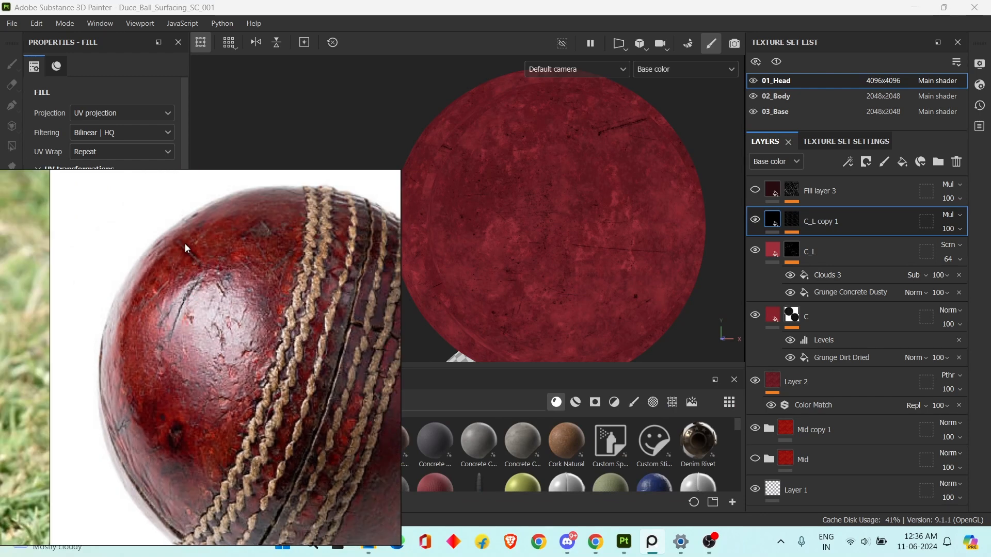
Compare the ball's base color with the C_L copy 1 layer hidden and shown.
alt+right_drag(640, 264, 669, 230)
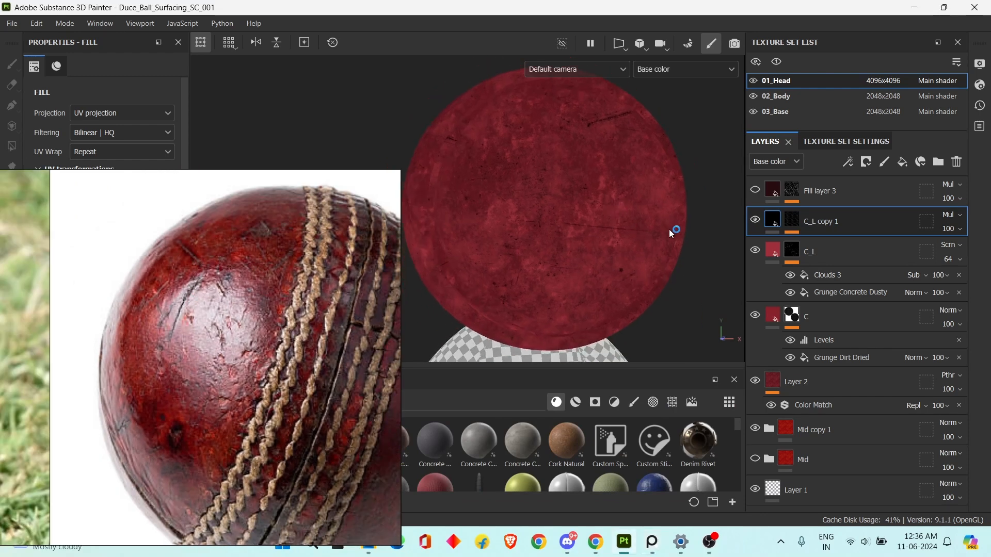
click(755, 220)
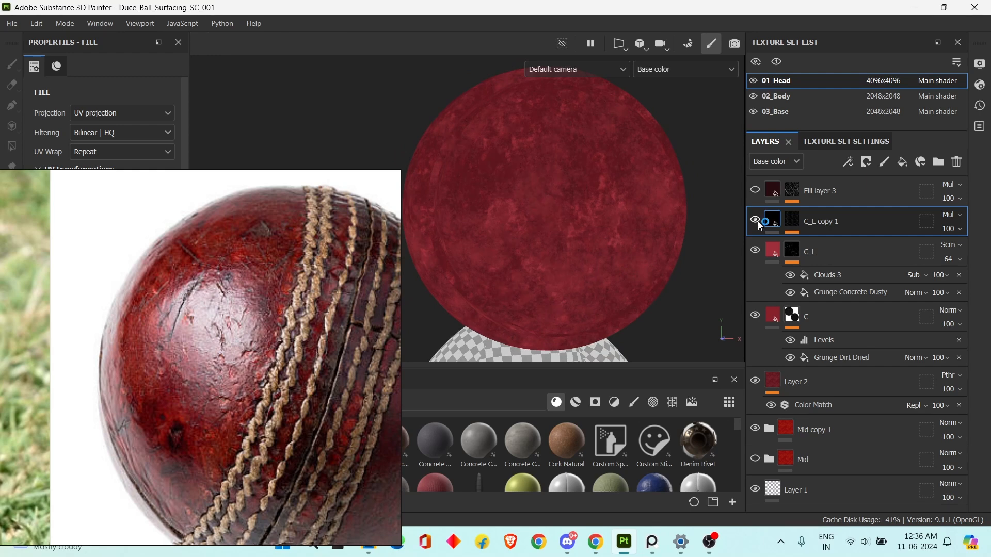
click(755, 221)
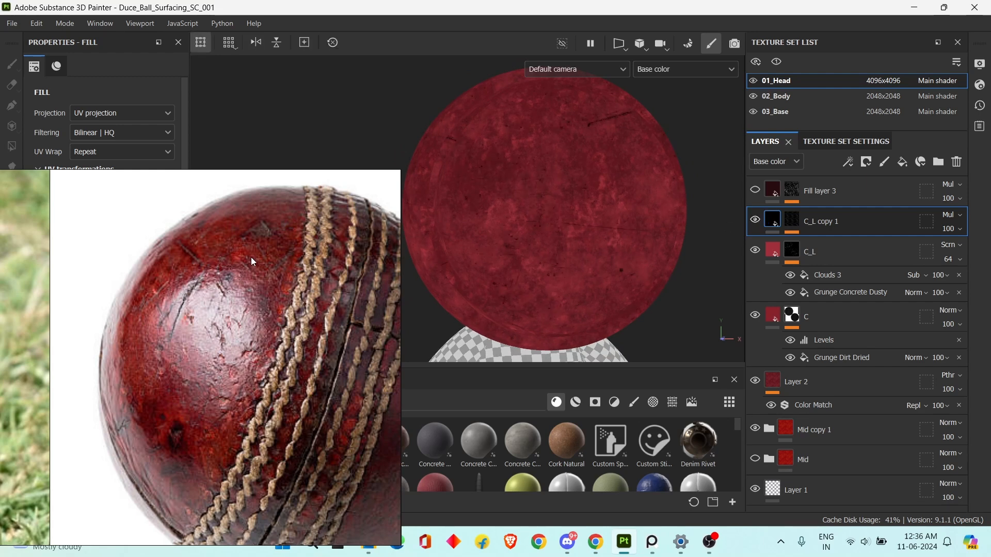
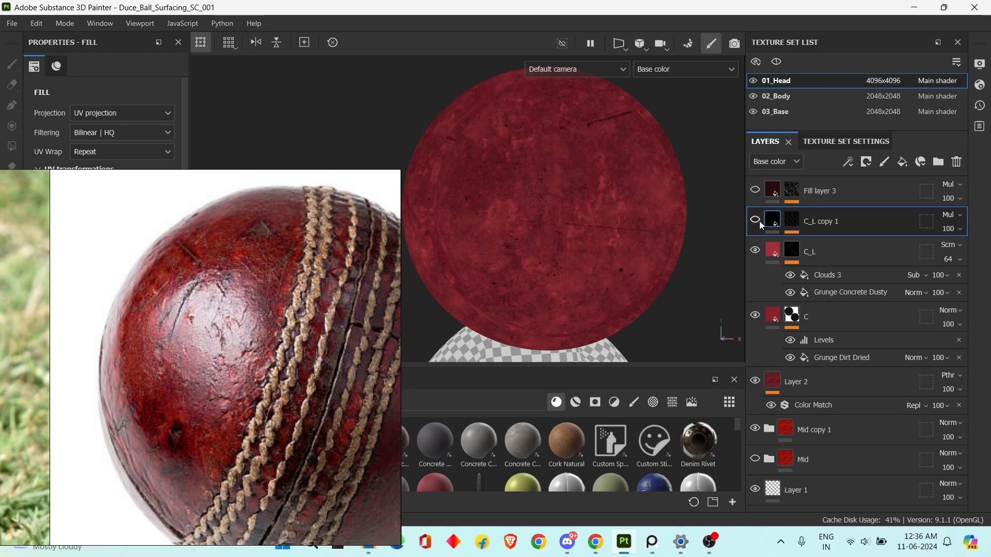
Display the C_L copy 1 mask and open the parameters of its Grunge Dusty Scratch fill.
click(793, 222)
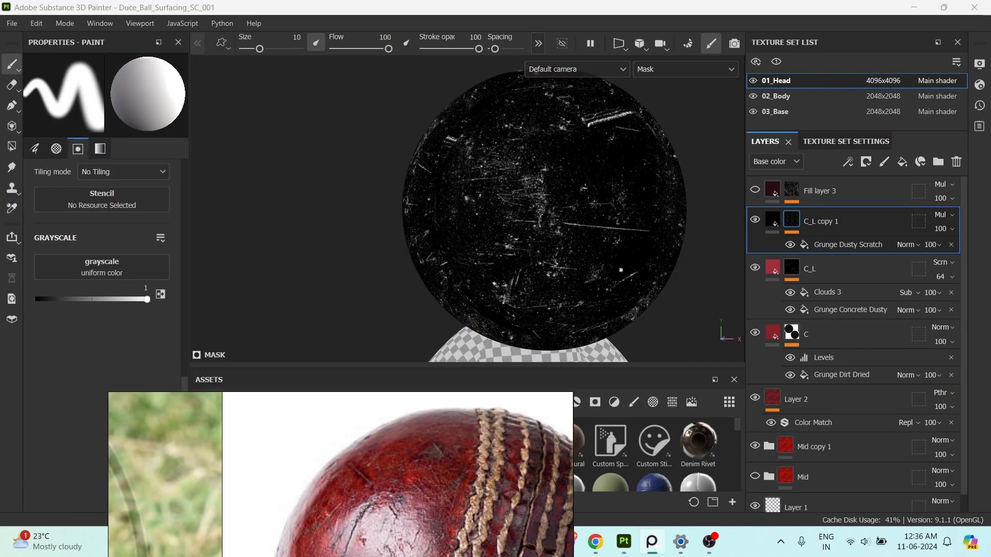
click(868, 246)
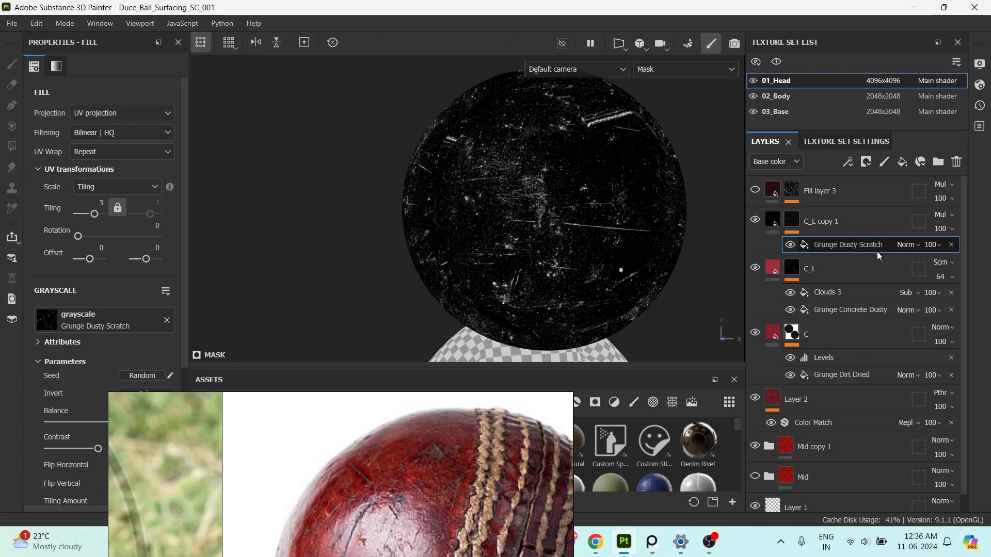
scroll(155, 361, down, 2)
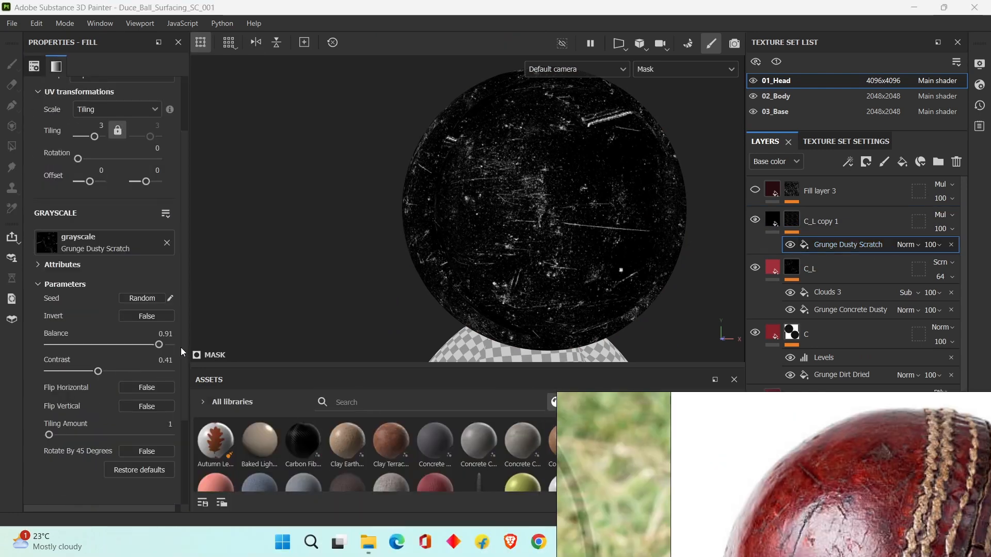
Try a Contrast of about 0.67 on the Grunge Dusty Scratch fill, check the scratches on the ball, and undo the change.
mouse_move(162, 350)
mouse_down()
mouse_move(137, 350)
mouse_move(160, 352)
mouse_up()
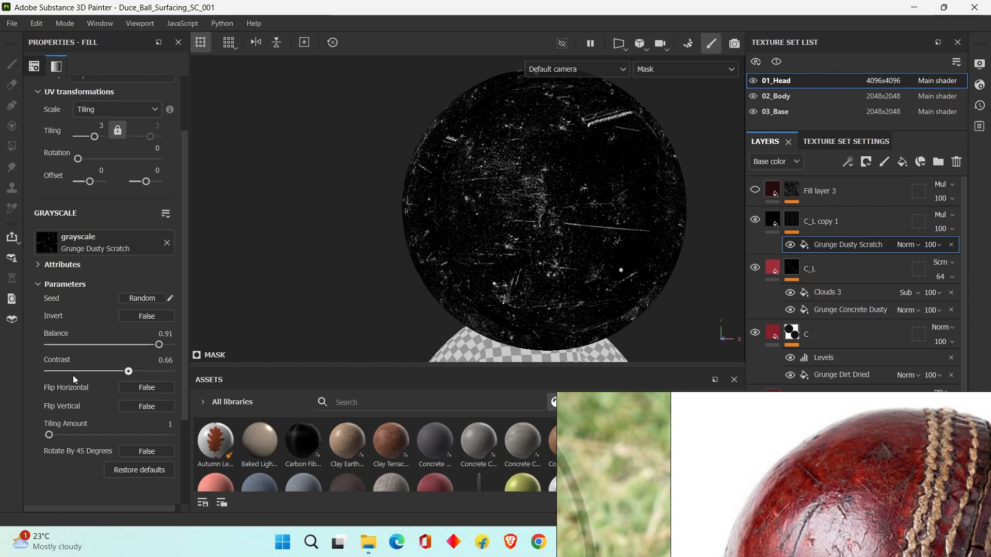
mouse_move(128, 371)
mouse_down()
mouse_move(170, 372)
mouse_move(80, 374)
mouse_move(122, 374)
mouse_move(113, 372)
mouse_up()
alt+drag(601, 270, 594, 275)
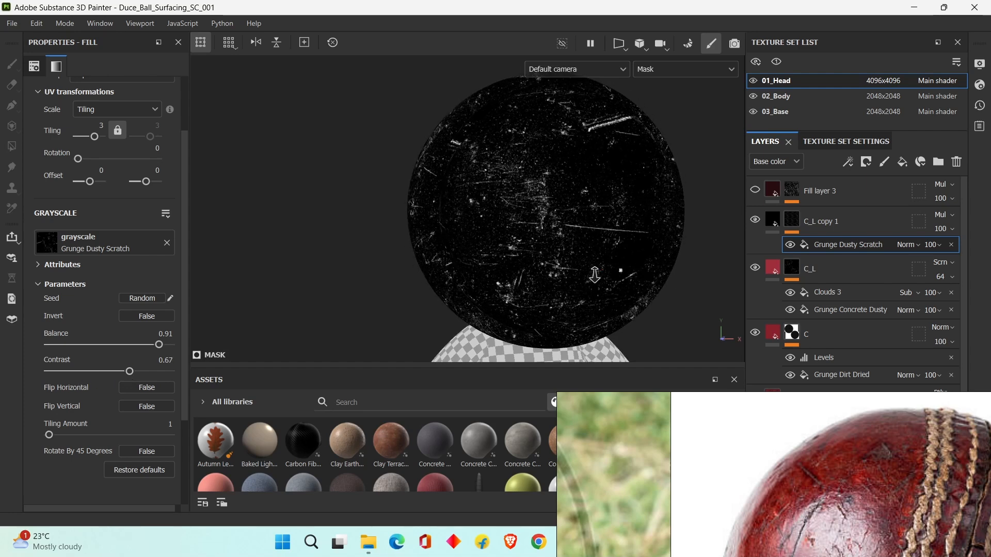
alt+middle_drag(594, 275, 550, 290)
key(ctrl+z)
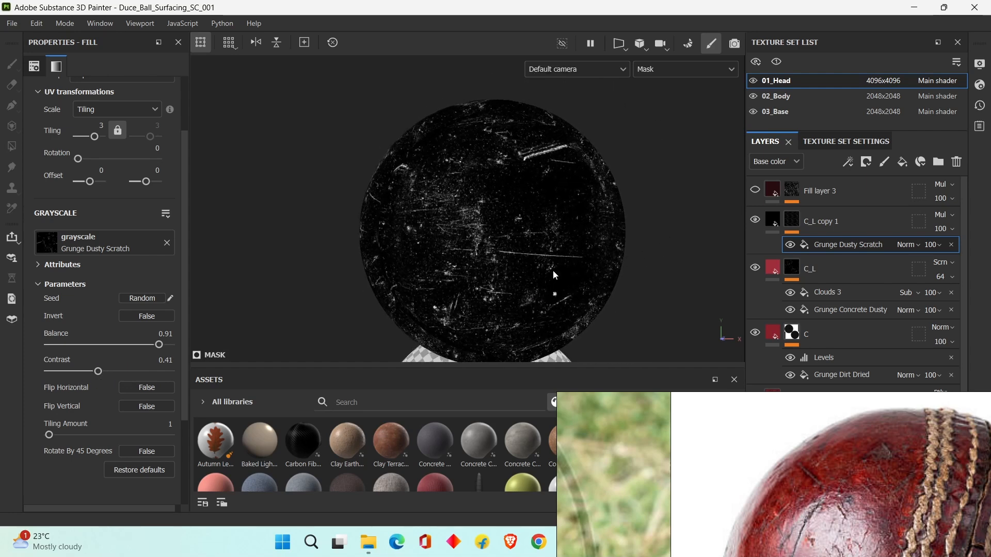
Switch the viewport from the mask to the base color and on to the full material view.
key(m)
key(c)
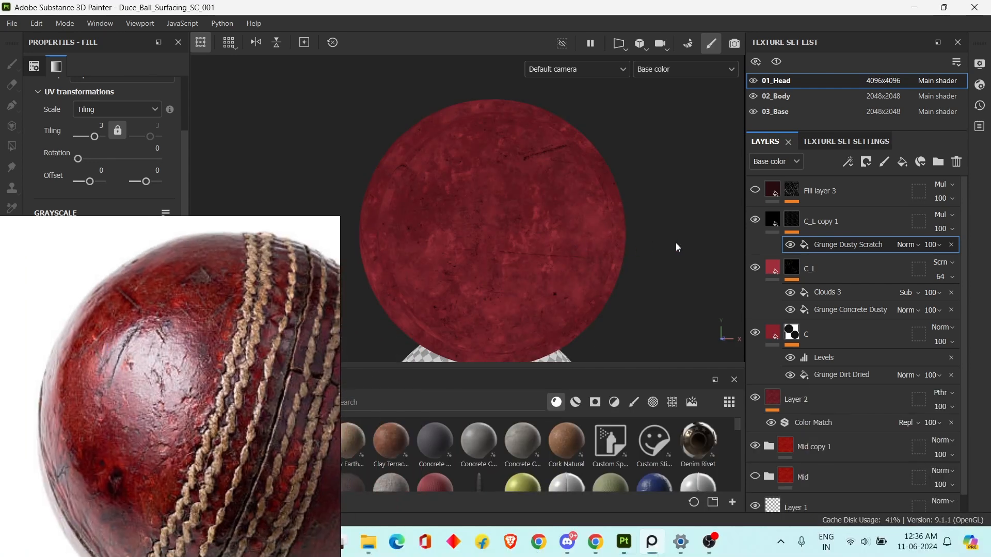
key(m)
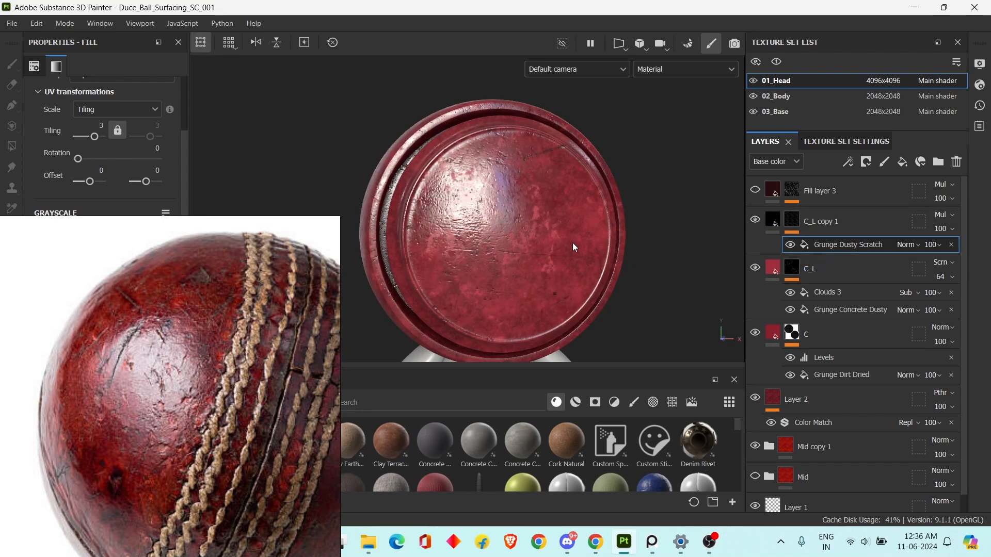
alt+middle_drag(574, 247, 578, 255)
Compare the ball's material with the C_L copy 1 scratch layer shown and hidden.
click(771, 222)
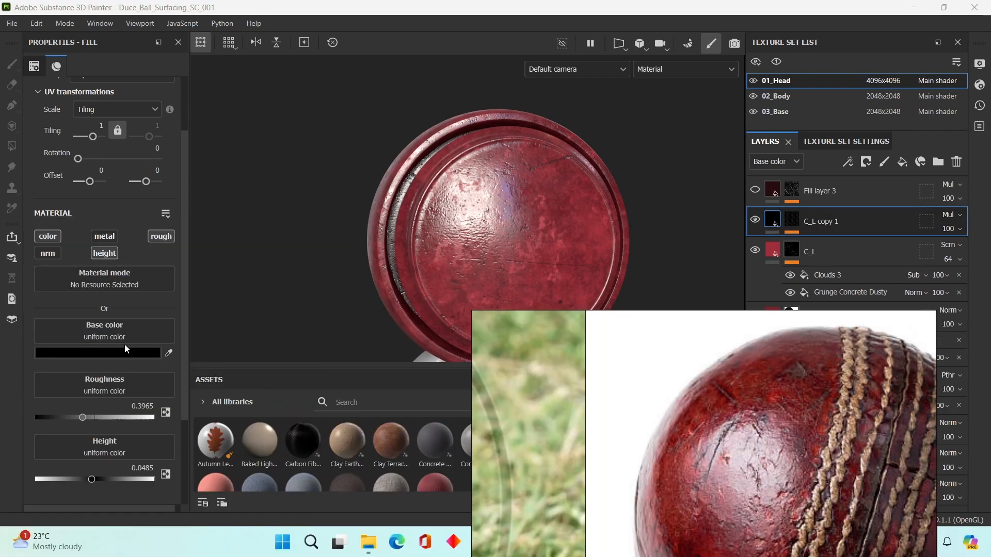
click(757, 223)
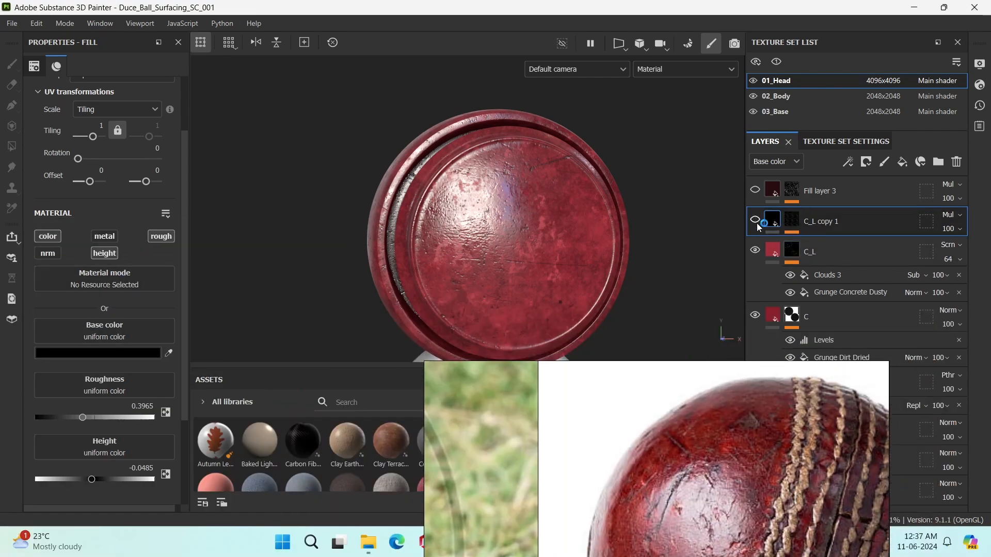
click(757, 223)
click(757, 224)
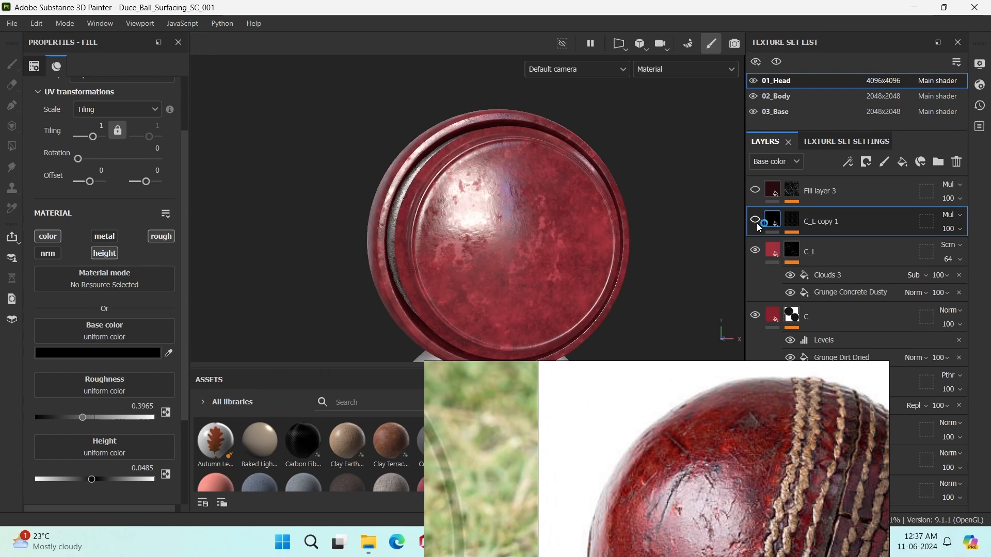
scroll(583, 242, up, 2)
mouse_move(617, 244)
alt+mouse_down()
mouse_move(621, 233)
mouse_move(633, 242)
alt+mouse_up()
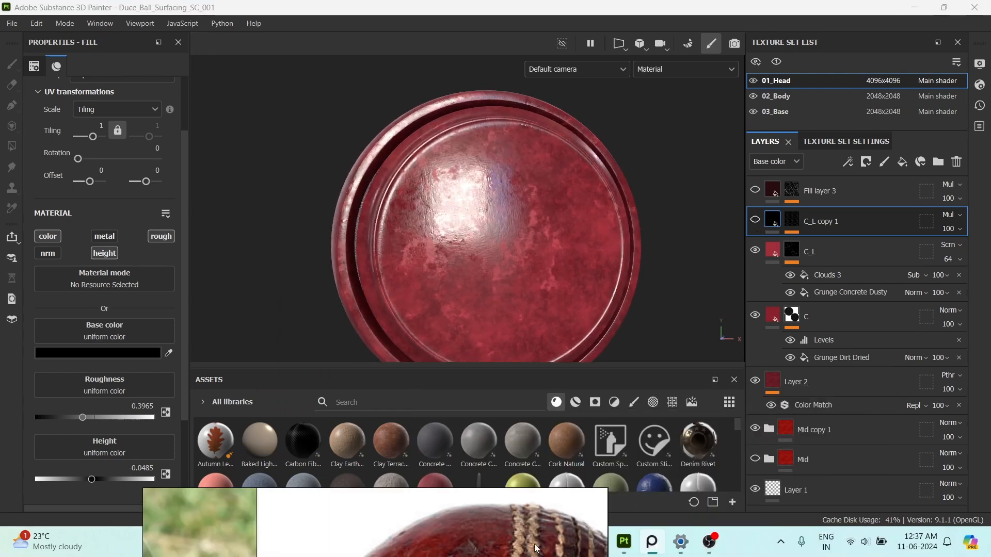
Check which material channels the C, C_L and C_L copy 1 fill layers use.
click(809, 379)
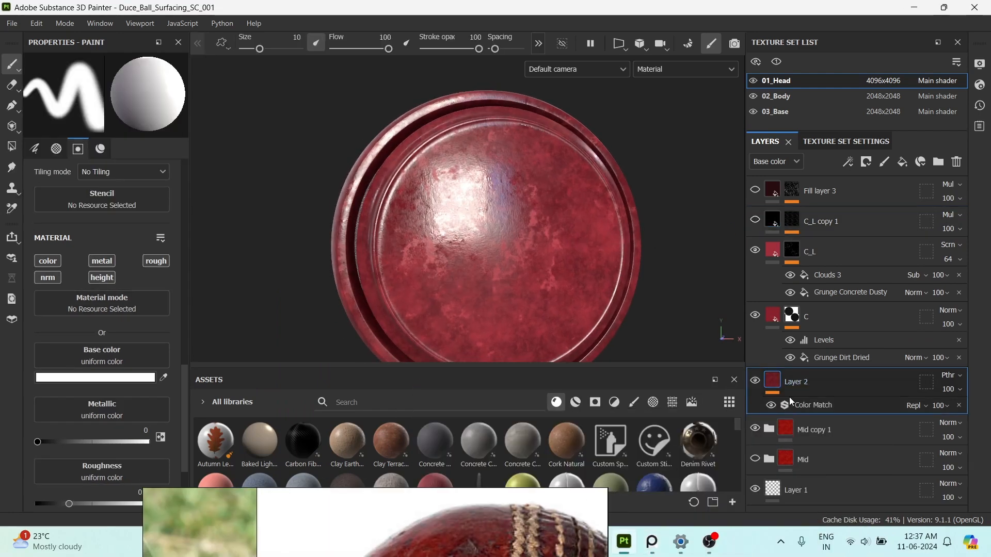
click(772, 316)
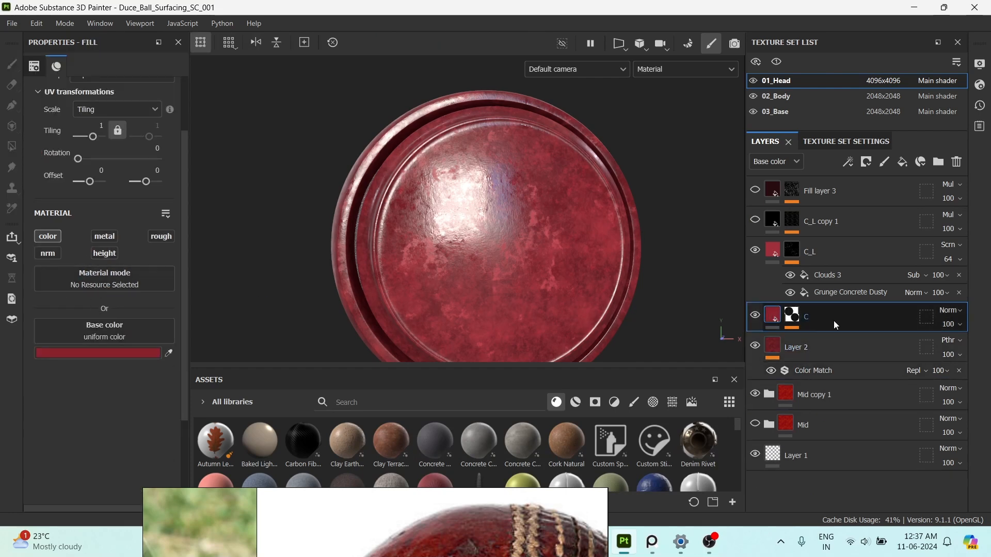
click(774, 251)
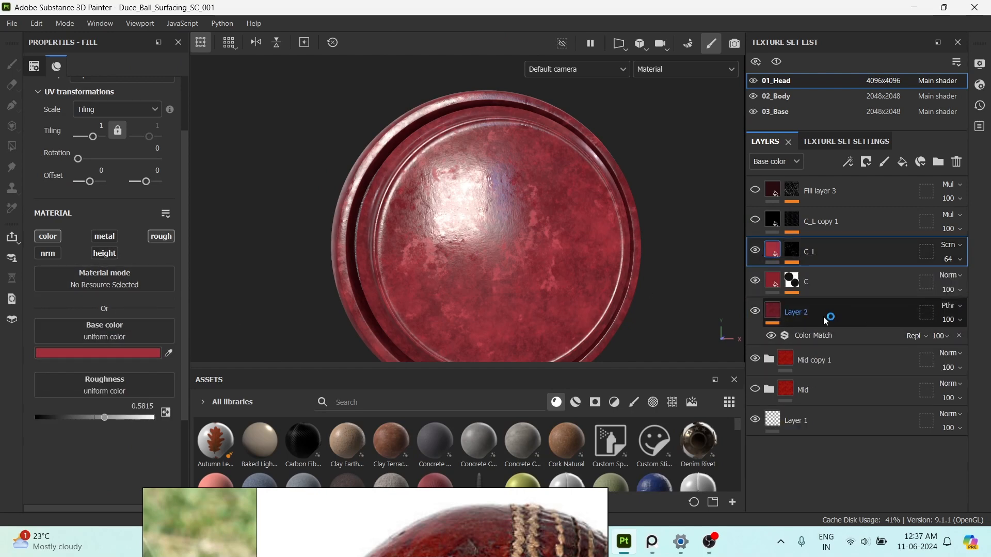
click(774, 223)
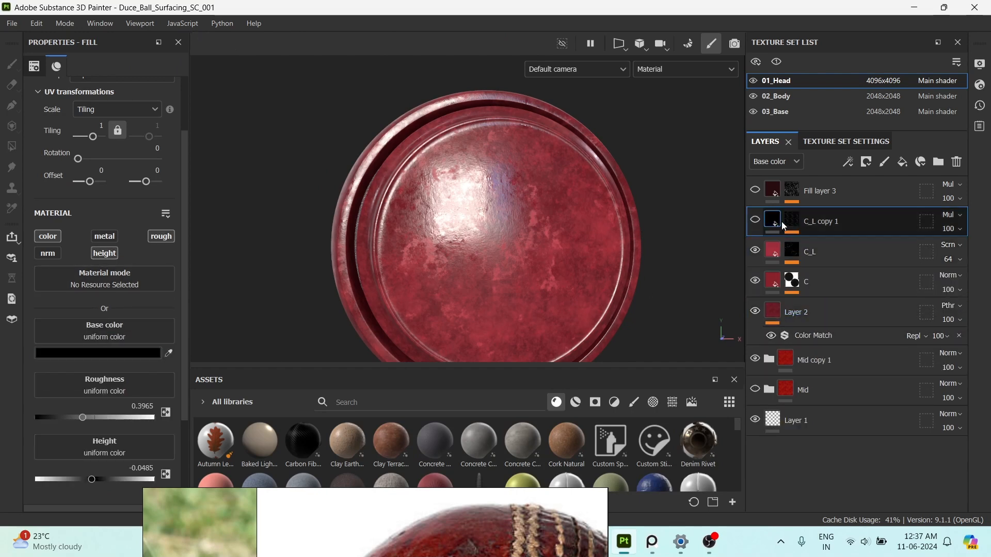
Show the C_L copy 1 layer again and place the worn ball photo beside the ball.
click(755, 220)
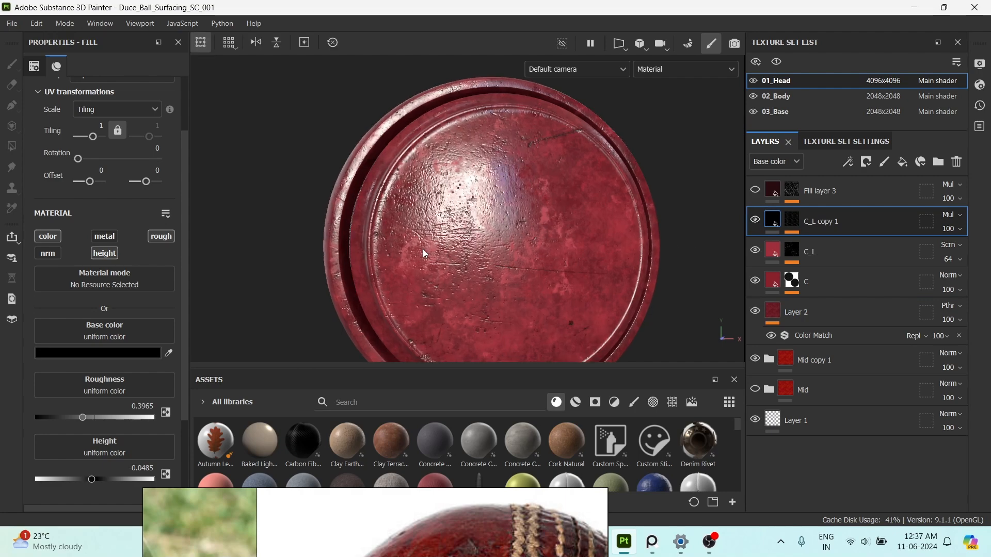
shift+right_drag(605, 245, 591, 254)
right_drag(460, 529, 288, 197)
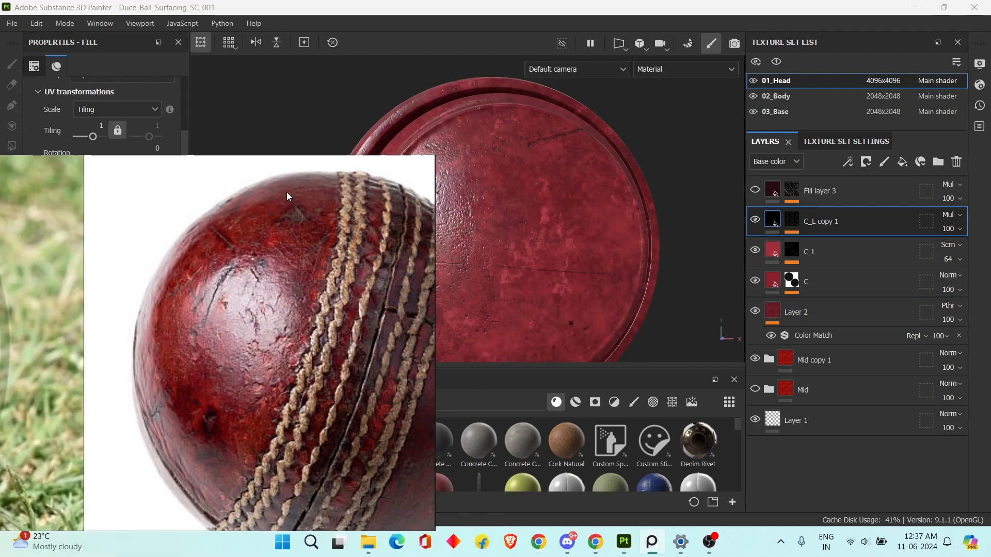
scroll(287, 299, down, 1)
alt+middle_drag(561, 272, 602, 273)
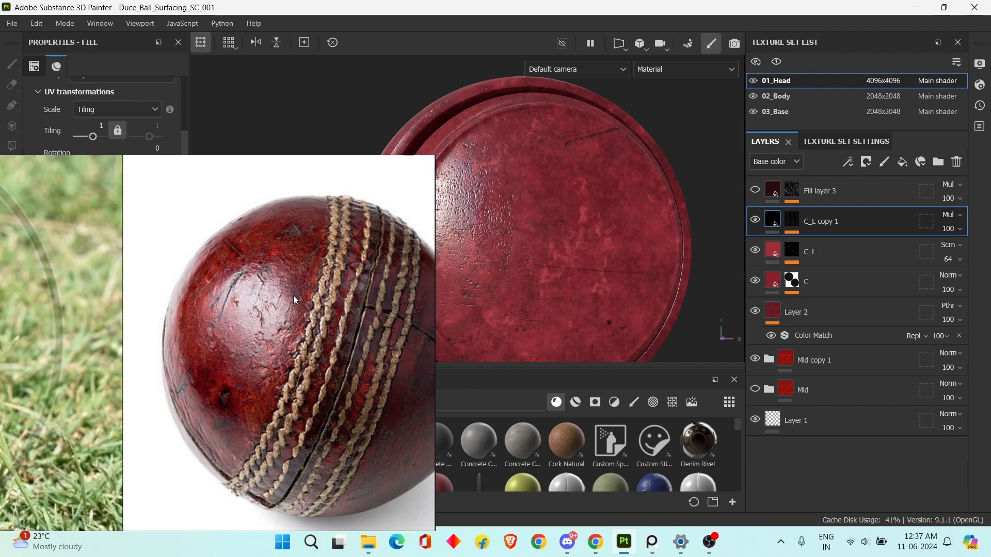
Examine the cracks and scratches in the worn ball photo up close and compare them with those on the ball.
scroll(293, 295, up, 3)
middle_drag(293, 295, 302, 310)
scroll(290, 255, down, 3)
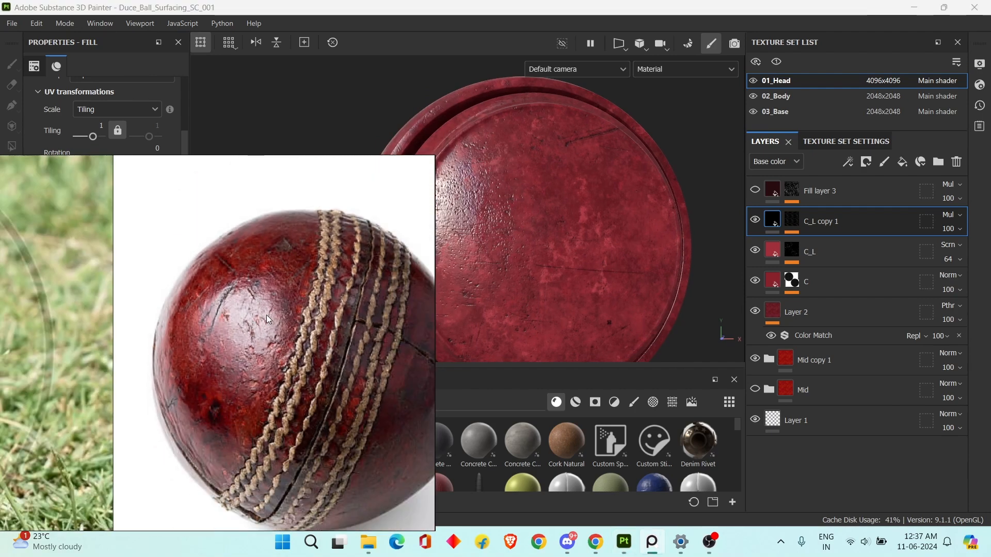
scroll(221, 311, up, 2)
scroll(209, 317, up, 2)
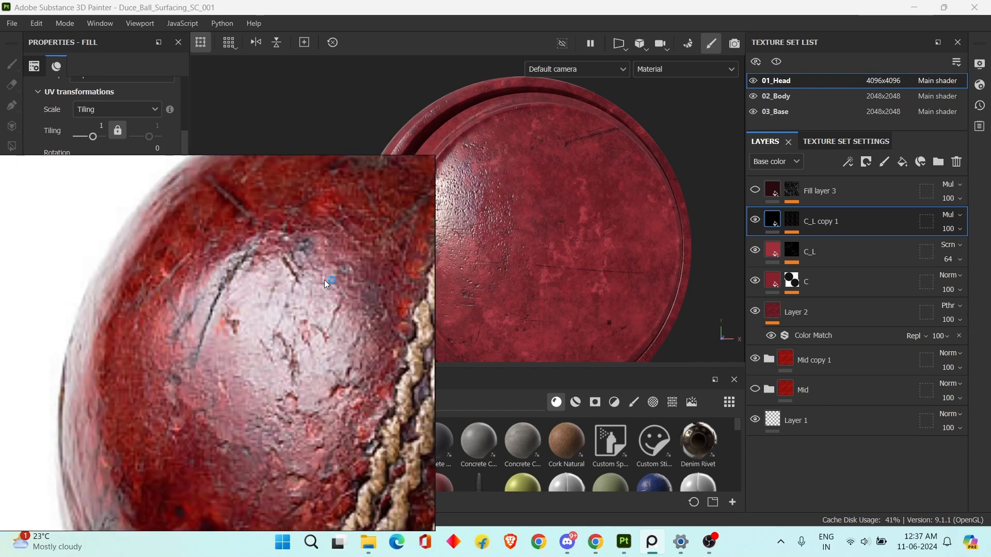
right_drag(324, 280, 267, 336)
alt+middle_drag(603, 258, 612, 274)
alt+right_drag(613, 274, 597, 256)
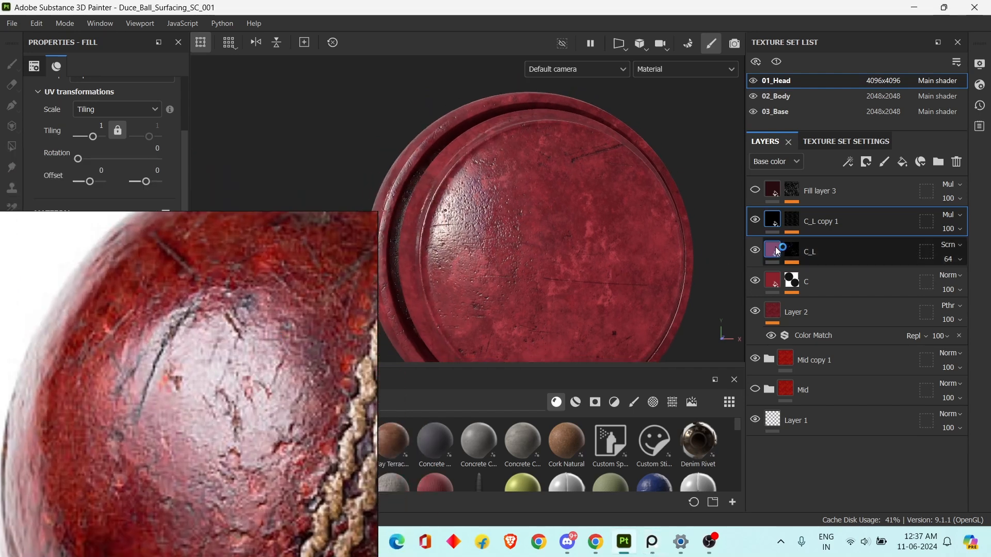
Make Fill layer 3 visible and compare its dark patches with the worn ball photo.
click(760, 191)
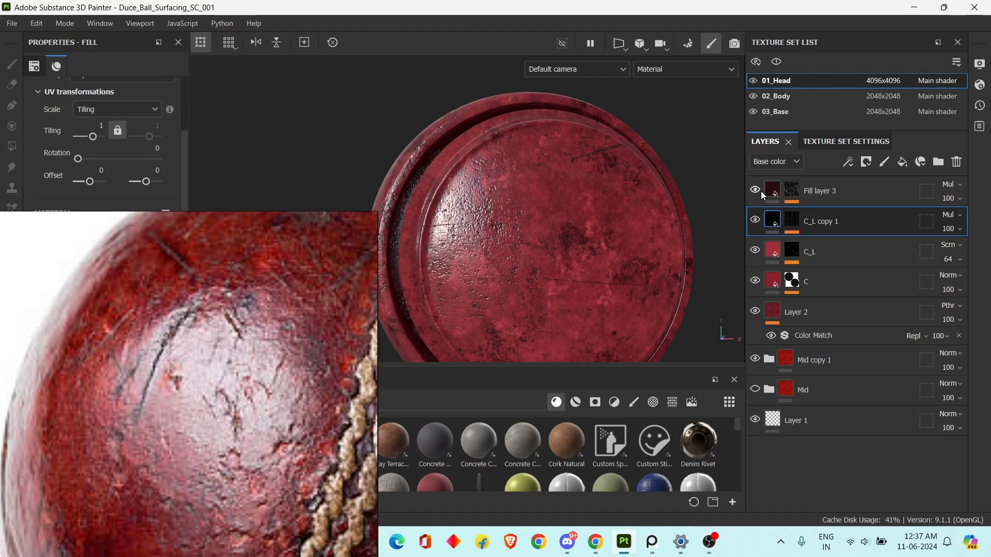
alt+middle_drag(603, 313, 577, 215)
scroll(172, 320, down, 4)
scroll(191, 323, up, 2)
scroll(245, 306, up, 1)
middle_drag(245, 307, 252, 317)
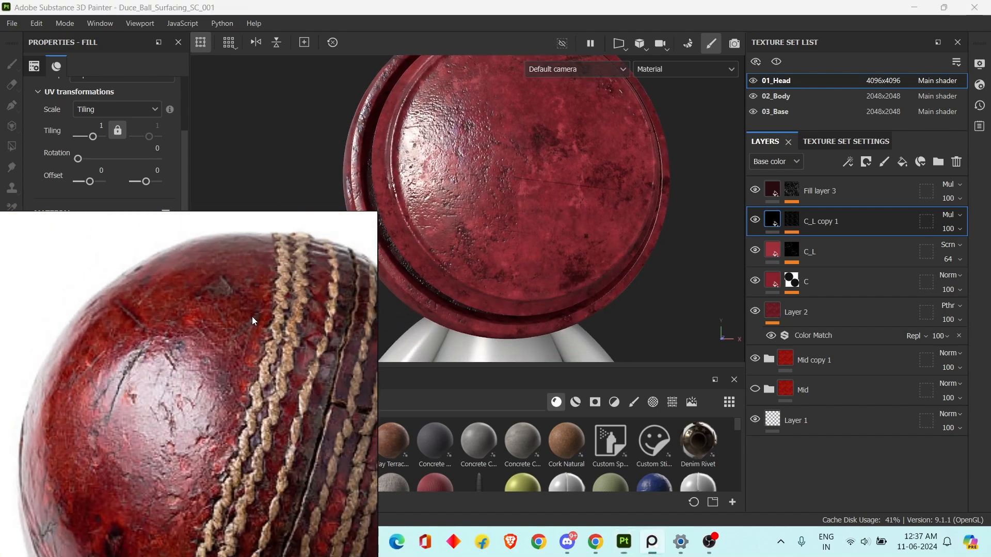
scroll(226, 296, up, 1)
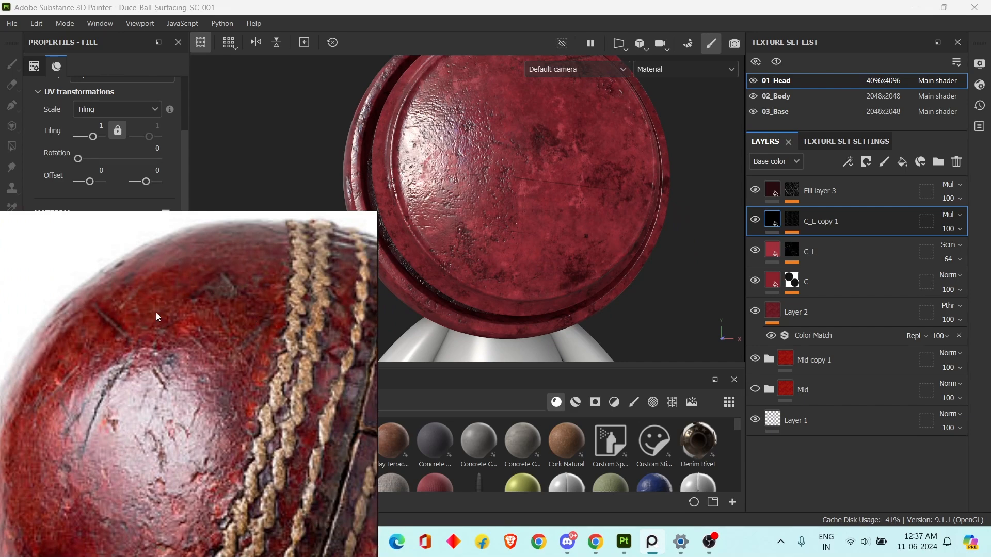
scroll(194, 362, down, 3)
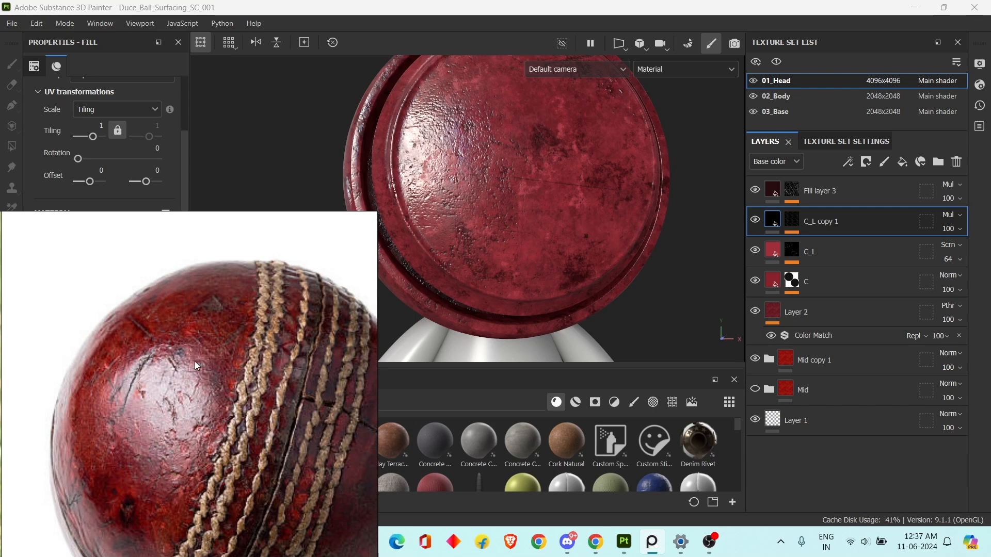
scroll(215, 269, up, 3)
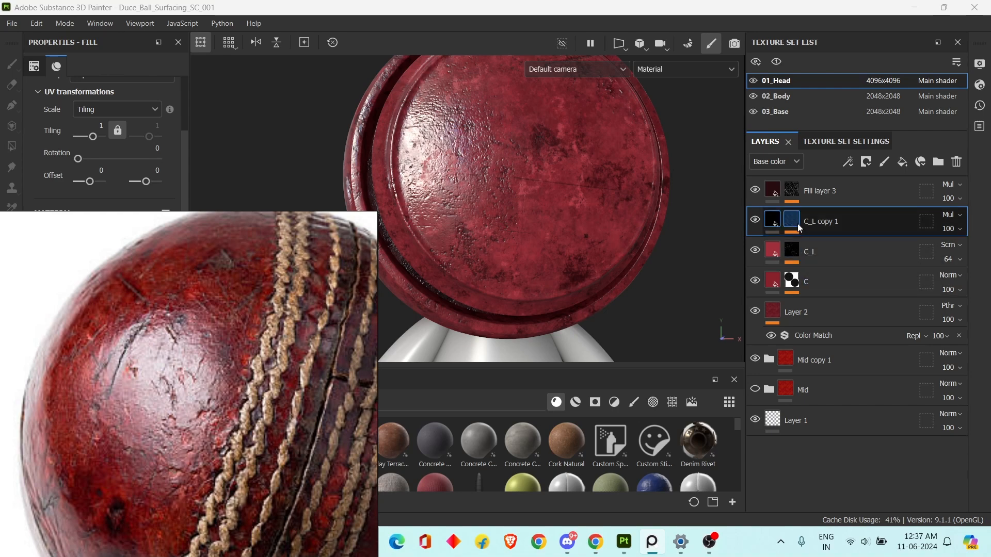
Compare the ball's material with Fill layer 3 hidden and shown.
click(820, 200)
click(756, 194)
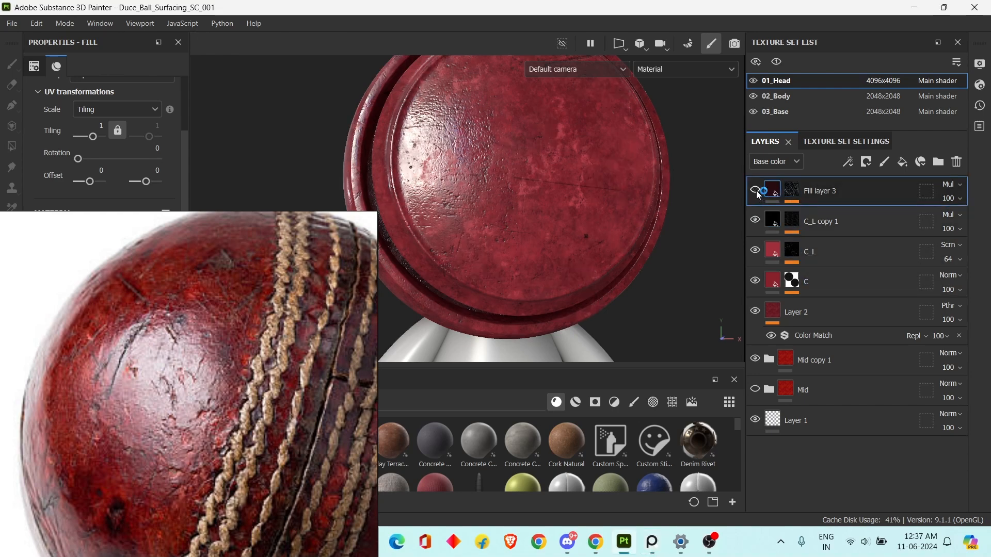
click(757, 192)
click(757, 192)
click(757, 192)
Compare the whole ball with the full worn ball in the reference photo.
scroll(608, 216, down, 1)
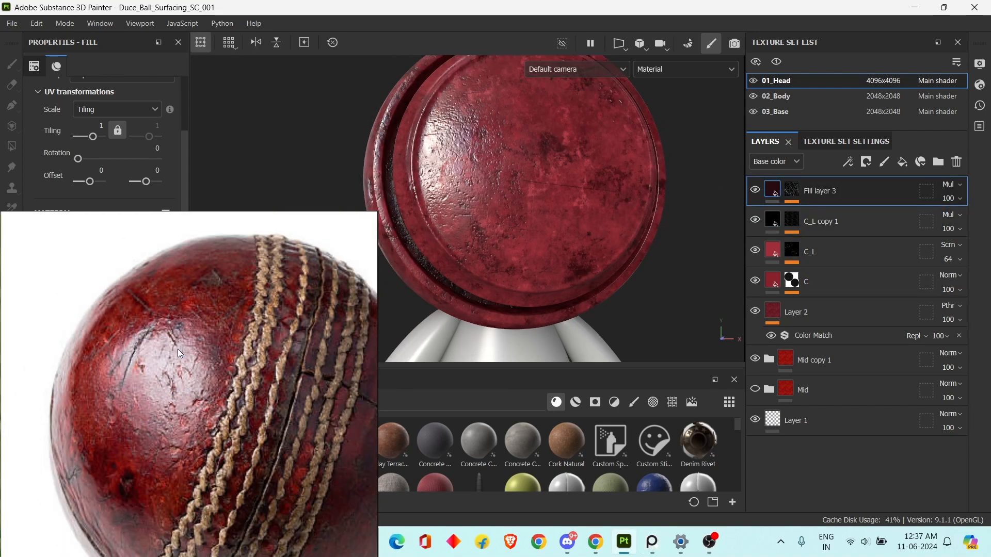
scroll(579, 234, down, 3)
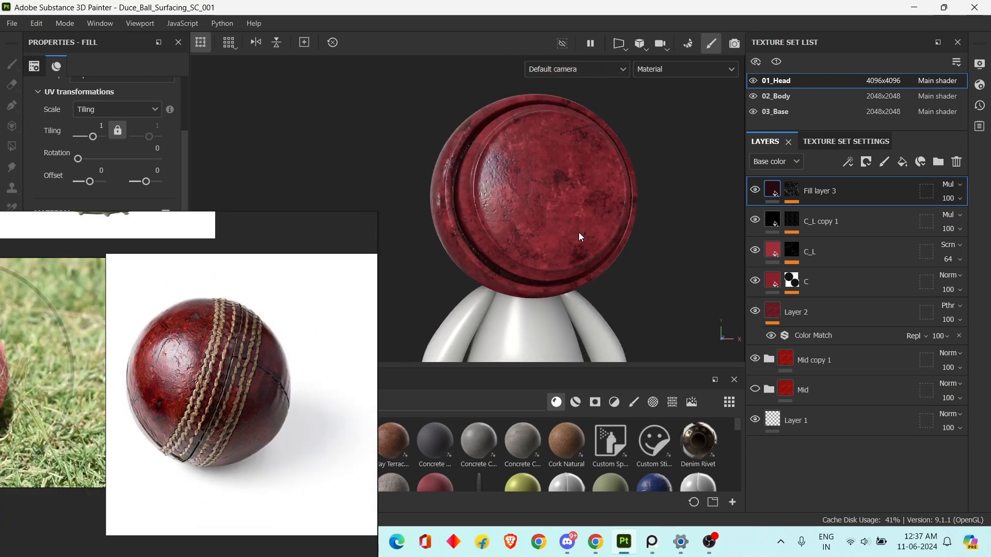
scroll(209, 357, up, 2)
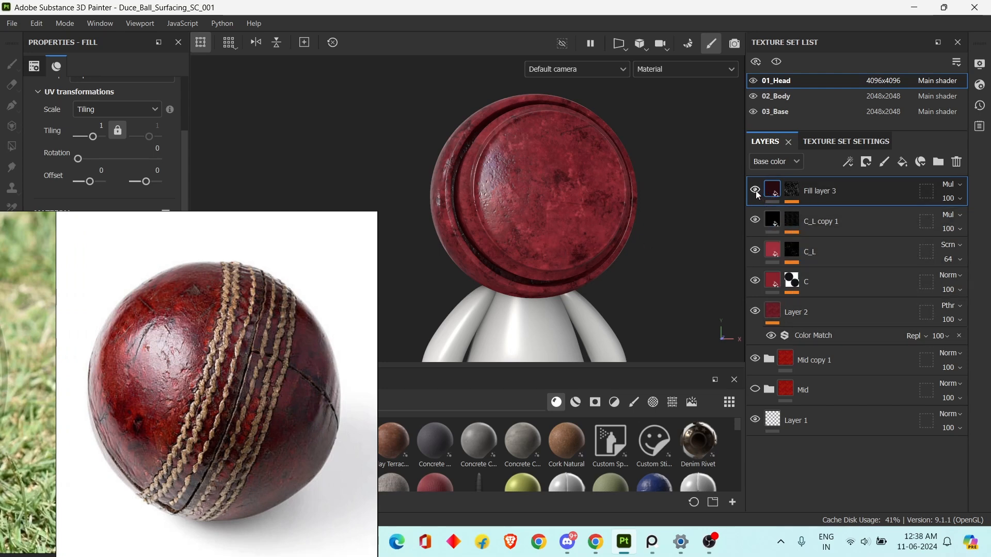
Hide Layer 2 and the fill layers above it, and show them again one by one up to Fill layer 3.
click(754, 251)
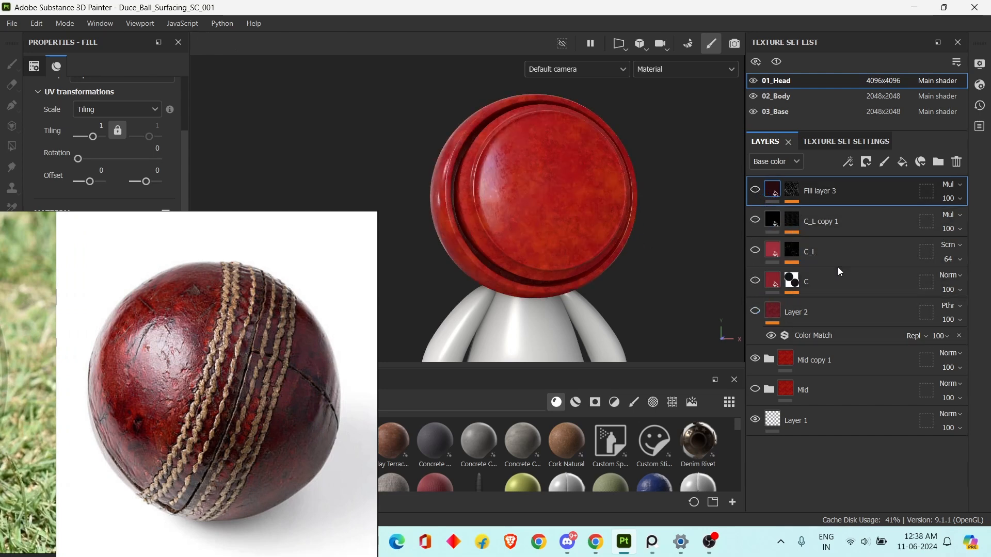
click(756, 312)
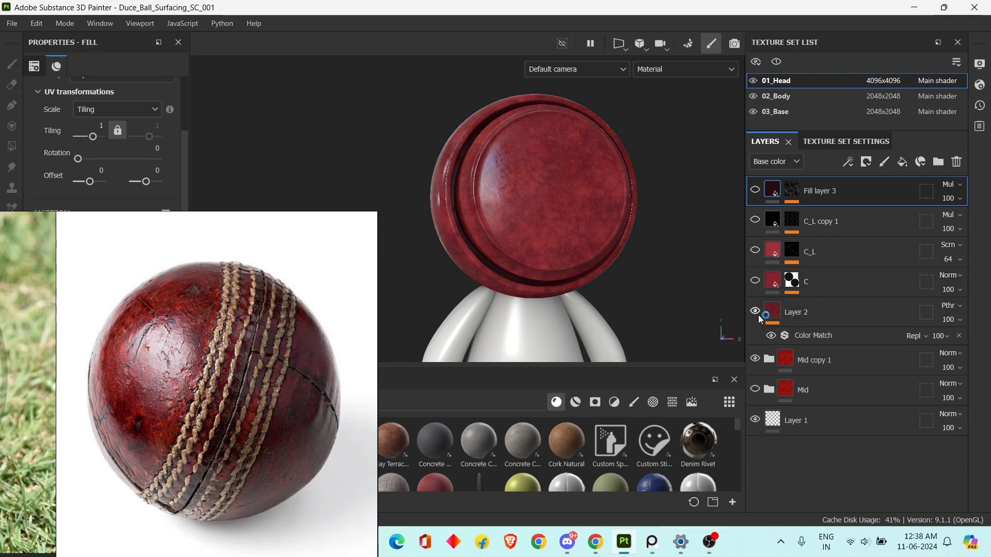
click(754, 251)
click(755, 221)
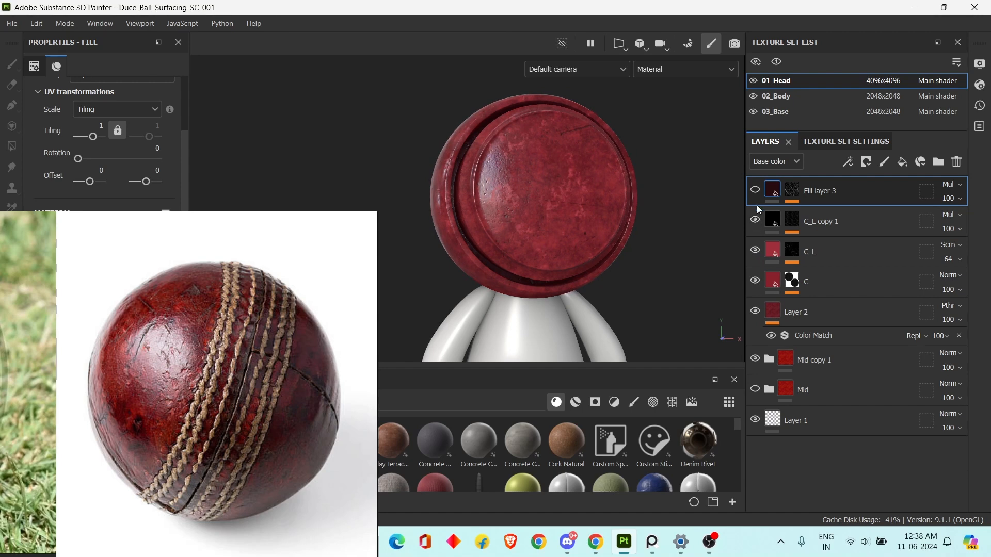
click(756, 192)
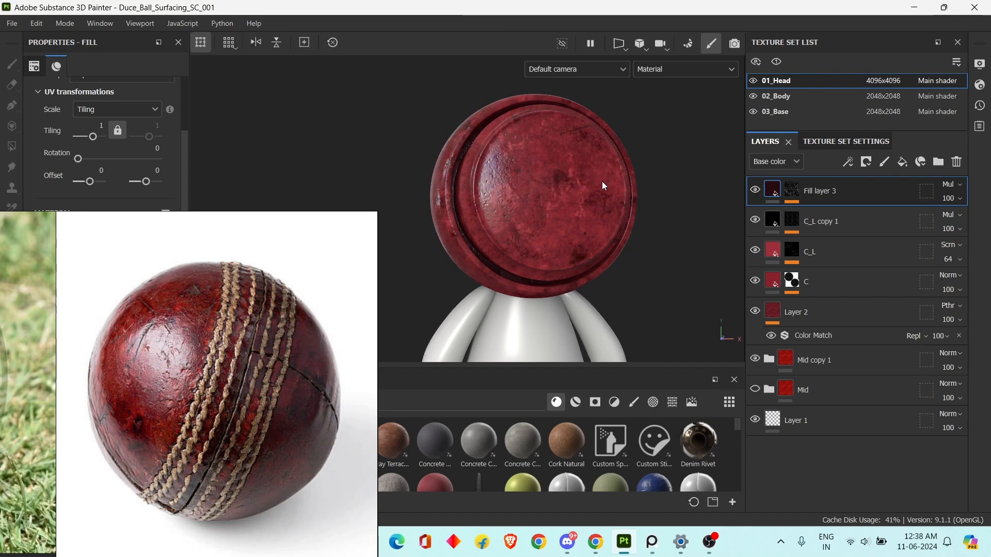
Examine the dark patches and surface relief on the head from several angles and distances.
alt+drag(612, 227, 635, 216)
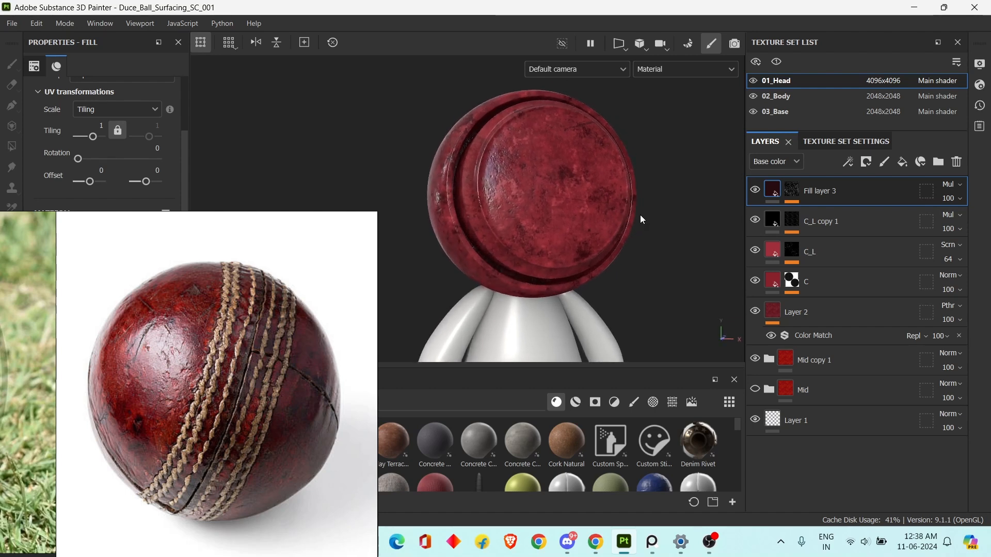
alt+drag(640, 219, 628, 237)
scroll(615, 222, up, 2)
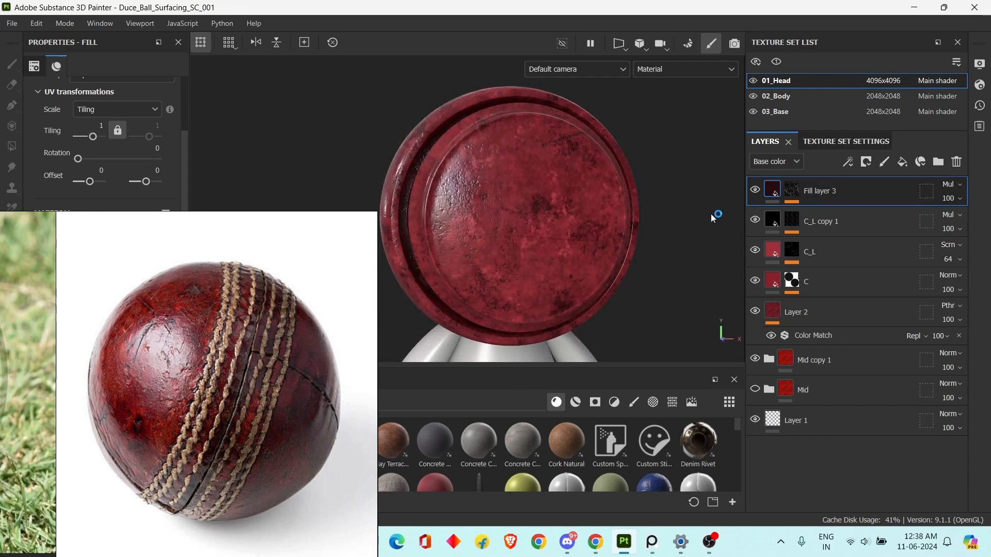
alt+middle_drag(636, 250, 646, 260)
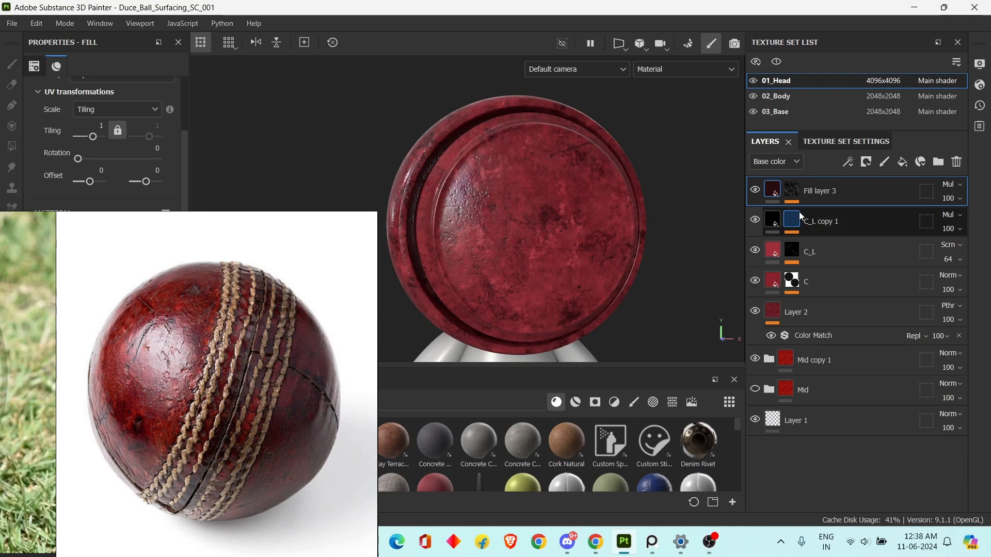
scroll(620, 229, down, 2)
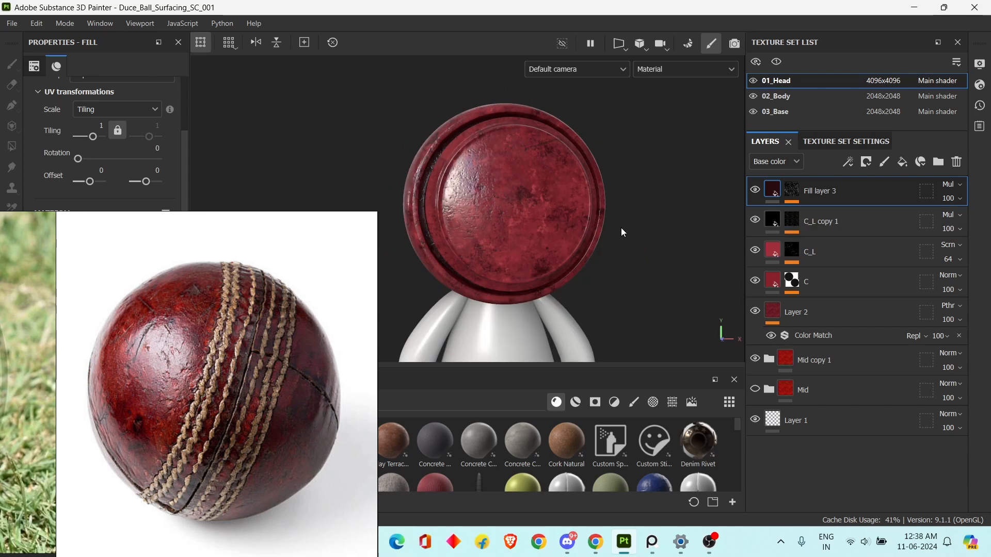
alt+right_drag(621, 227, 629, 228)
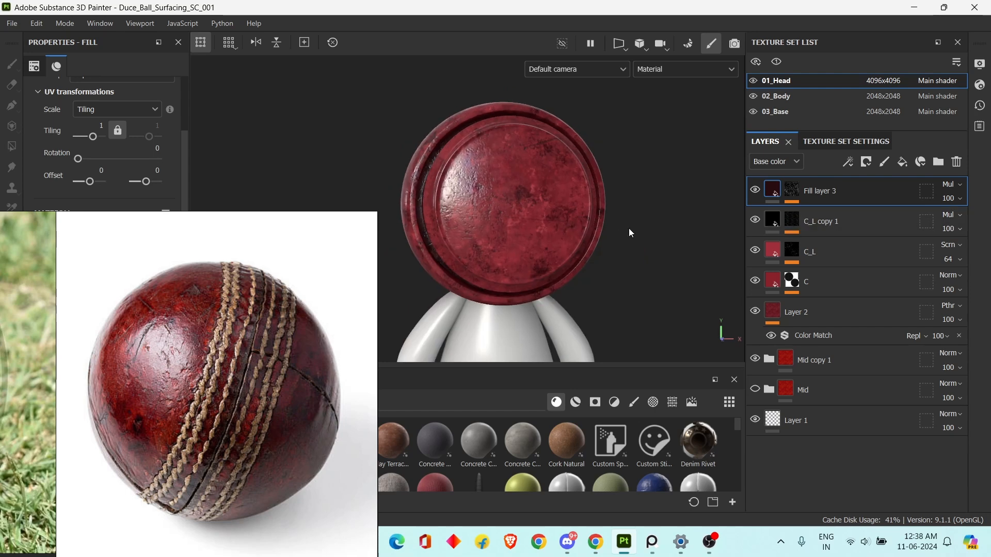
Group Layer 2 and the four fill layers above it into a folder, set its blend mode to Passthrough, and collapse it.
key(ctrl)
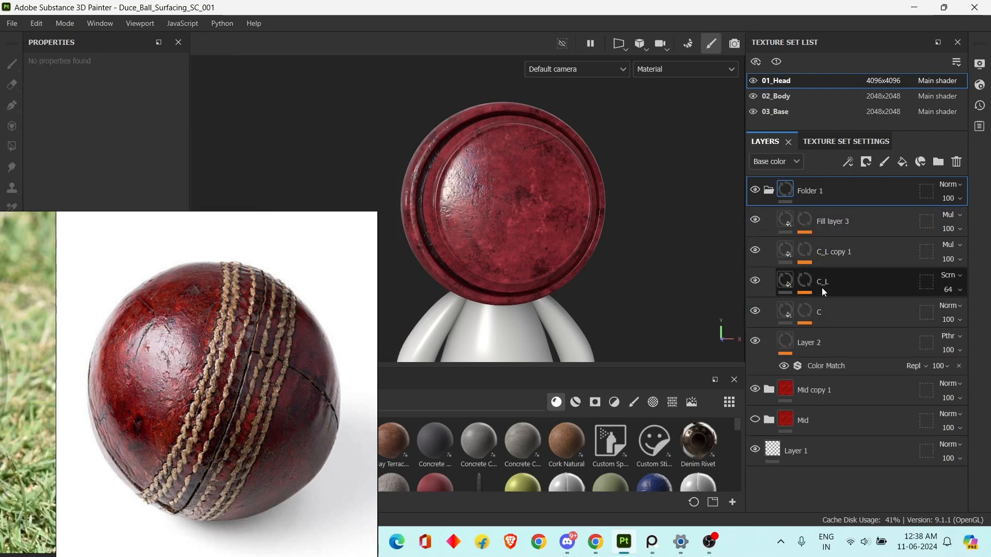
click(769, 191)
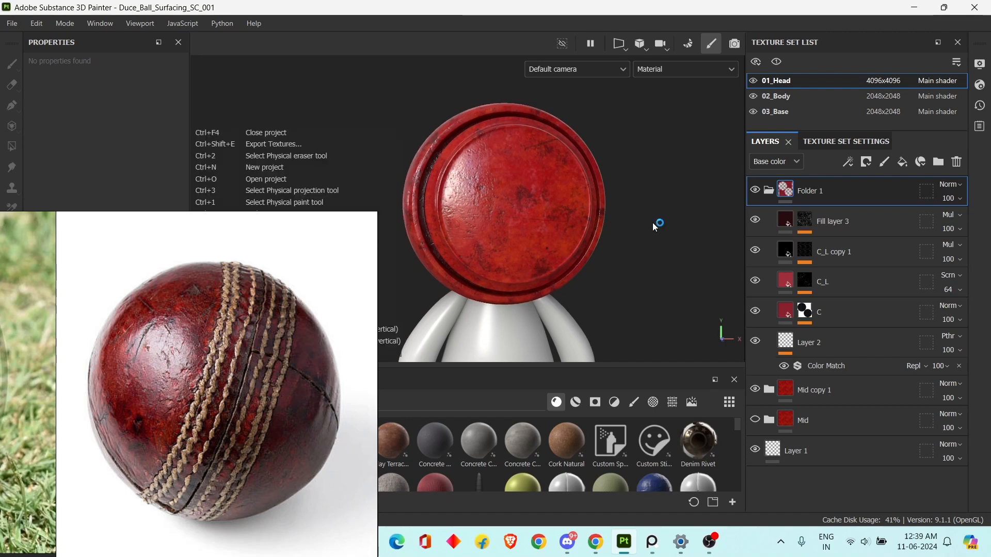
click(950, 184)
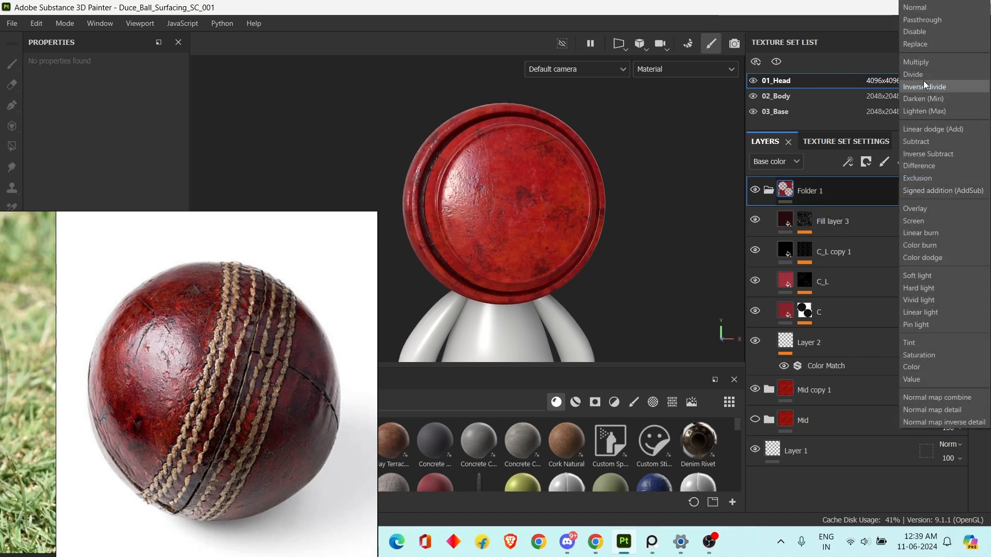
click(931, 20)
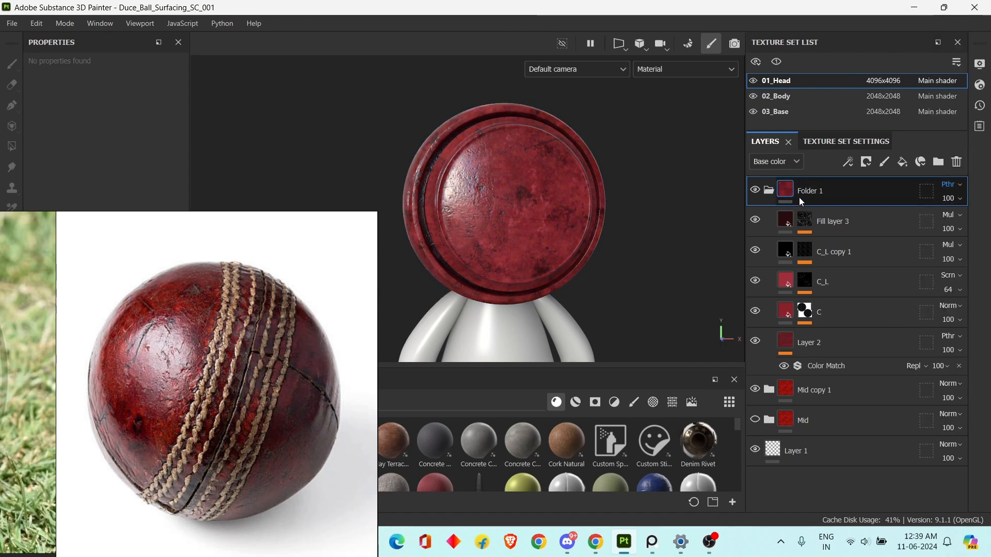
click(770, 190)
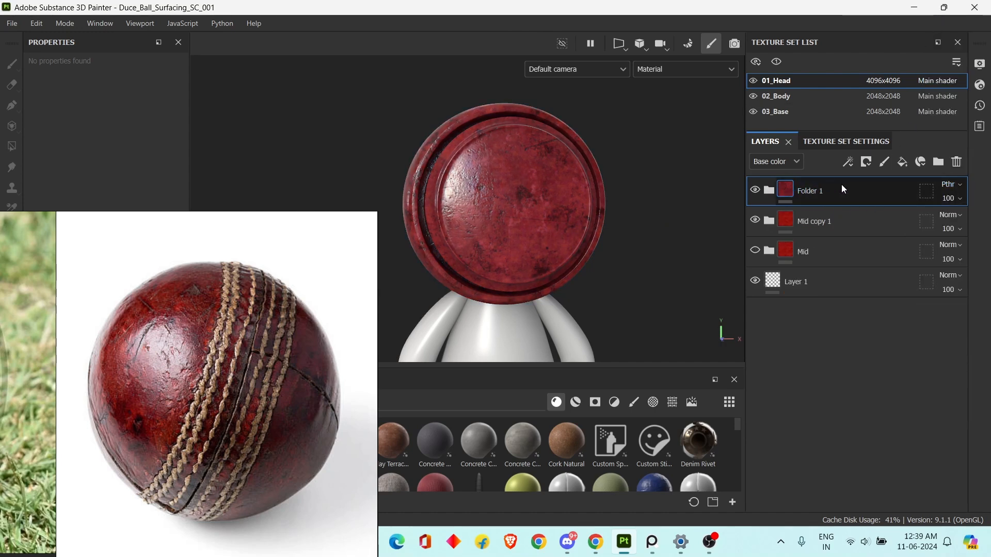
click(755, 191)
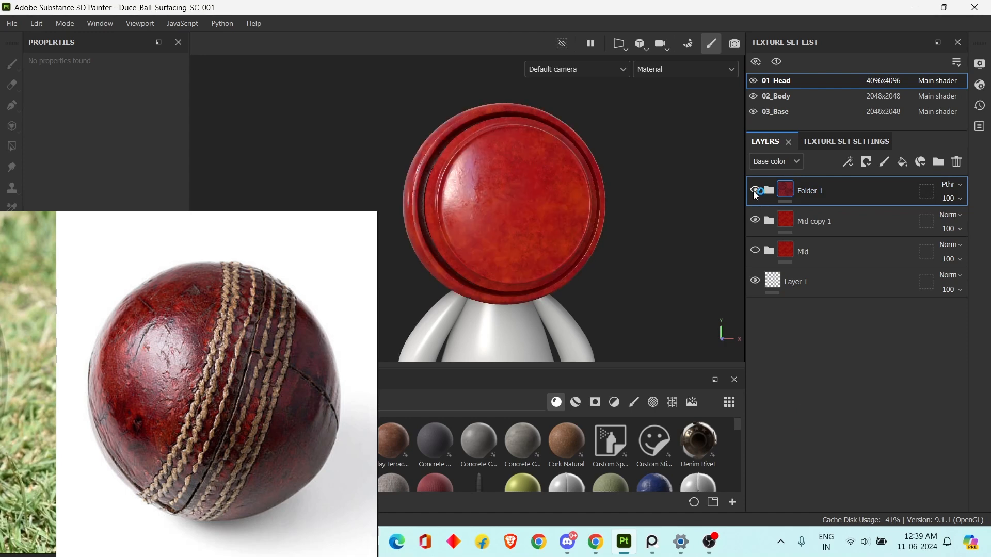
double_click(813, 191)
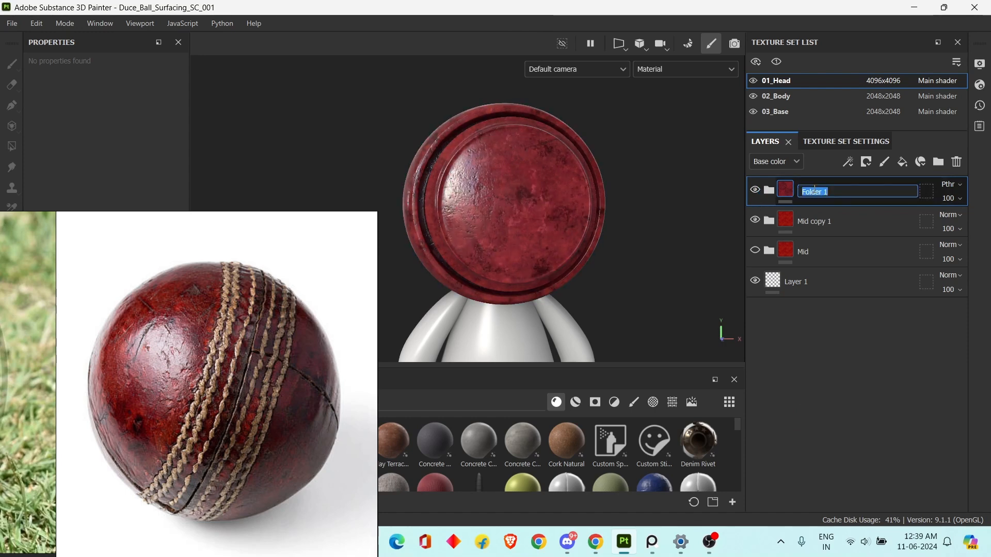
click(832, 215)
click(842, 191)
Hide Folder 1 and compare the plain leather of Mid copy 1 with the clean, white-stitched ball in the reference photos.
click(756, 191)
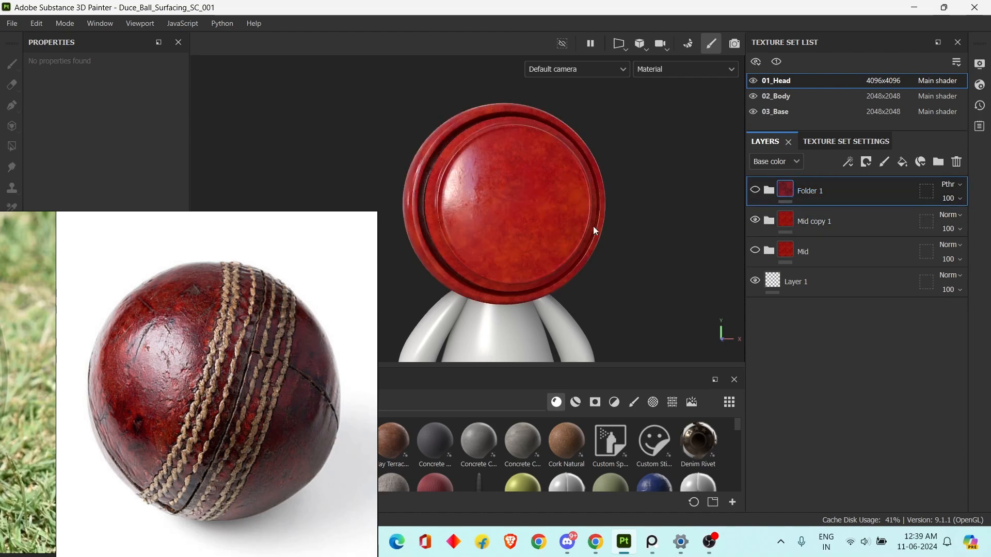
click(829, 227)
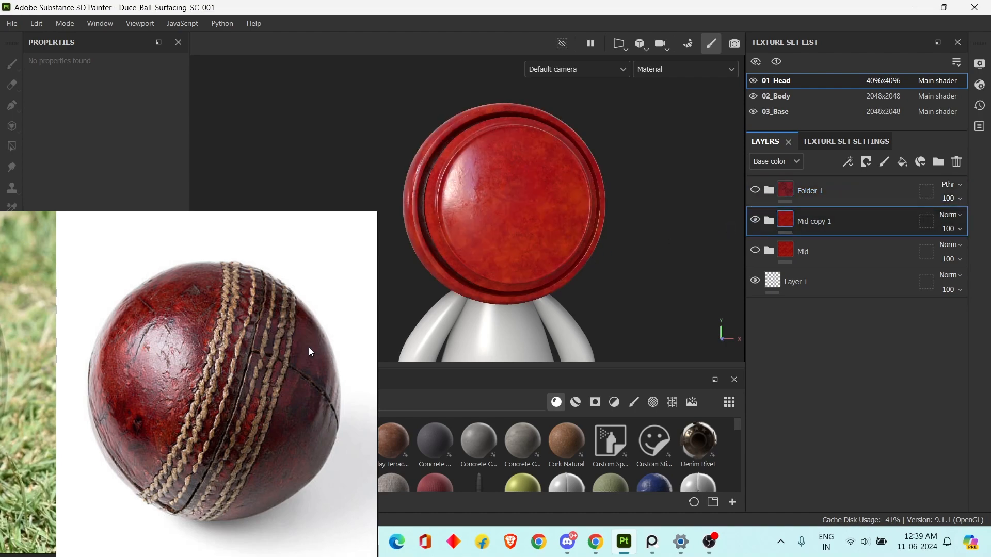
scroll(187, 366, down, 3)
scroll(187, 366, down, 3)
middle_drag(367, 319, 284, 349)
scroll(297, 347, up, 1)
middle_drag(283, 291, 271, 365)
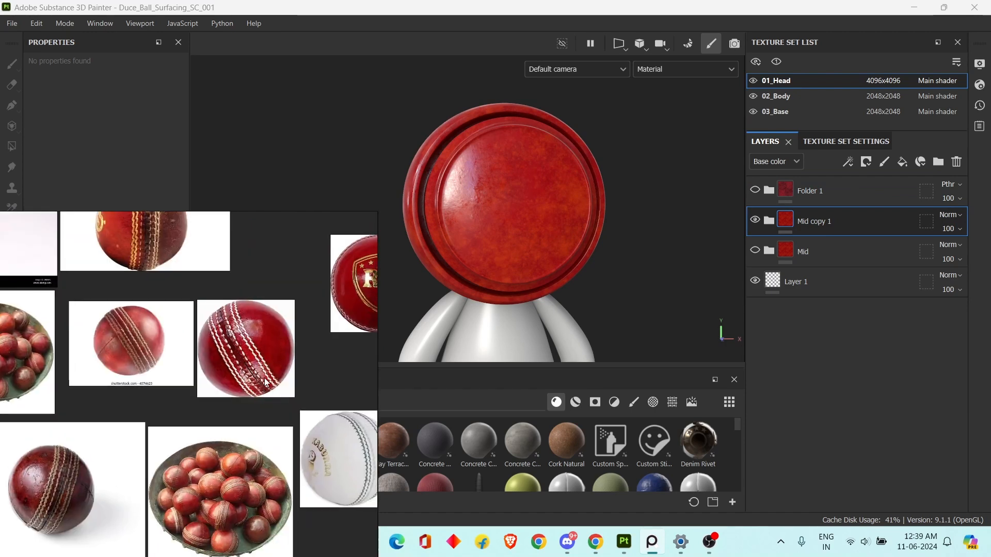
scroll(271, 363, up, 3)
Show Folder 1, toggle the visibility of Mid copy 1, and inspect the complete worn leather on the head from several angles.
click(755, 220)
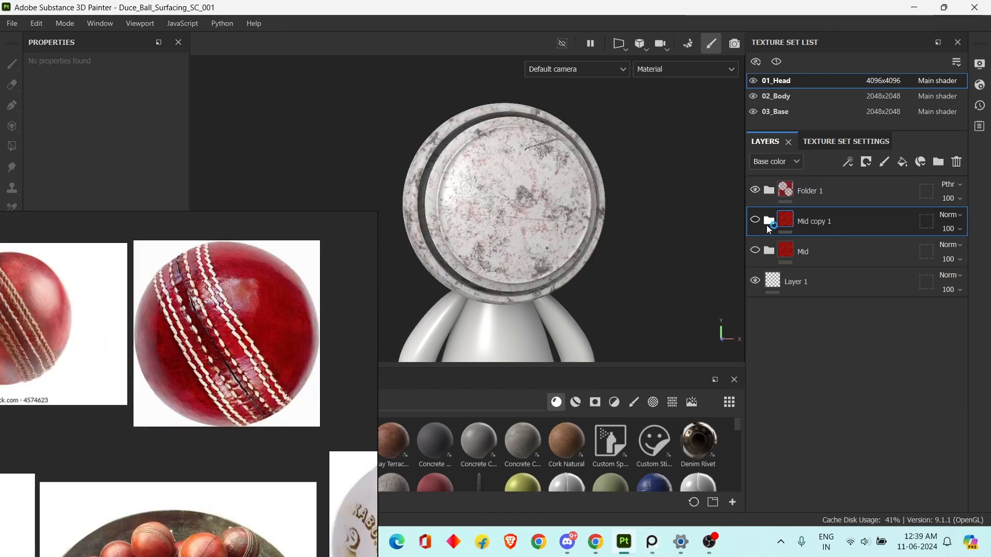
click(754, 220)
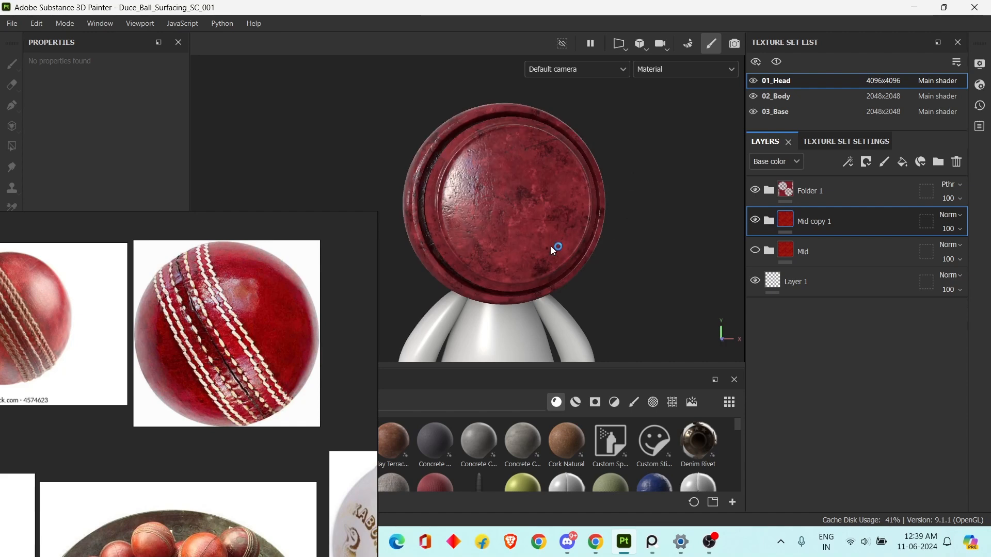
alt+drag(606, 223, 620, 217)
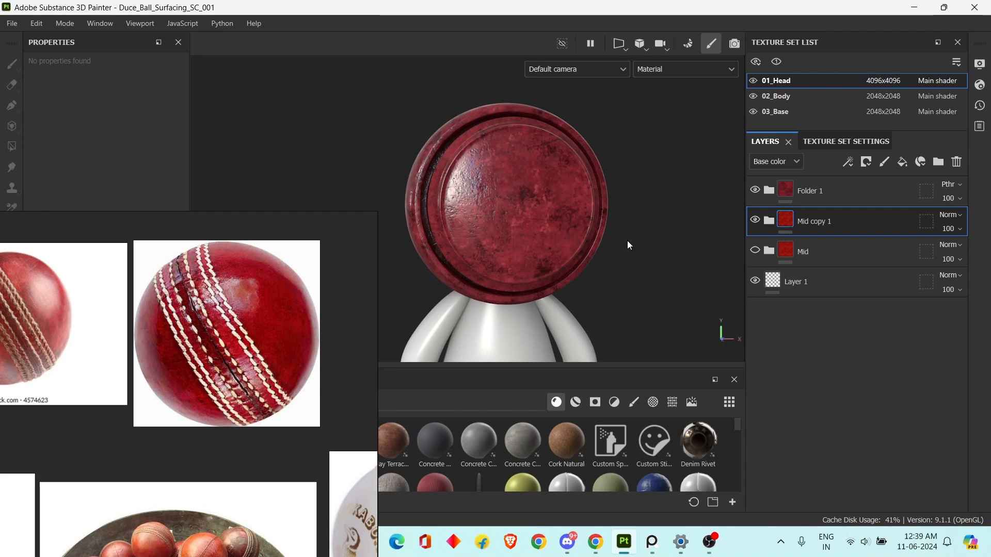
shift+right_drag(645, 254, 804, 232)
scroll(683, 229, up, 3)
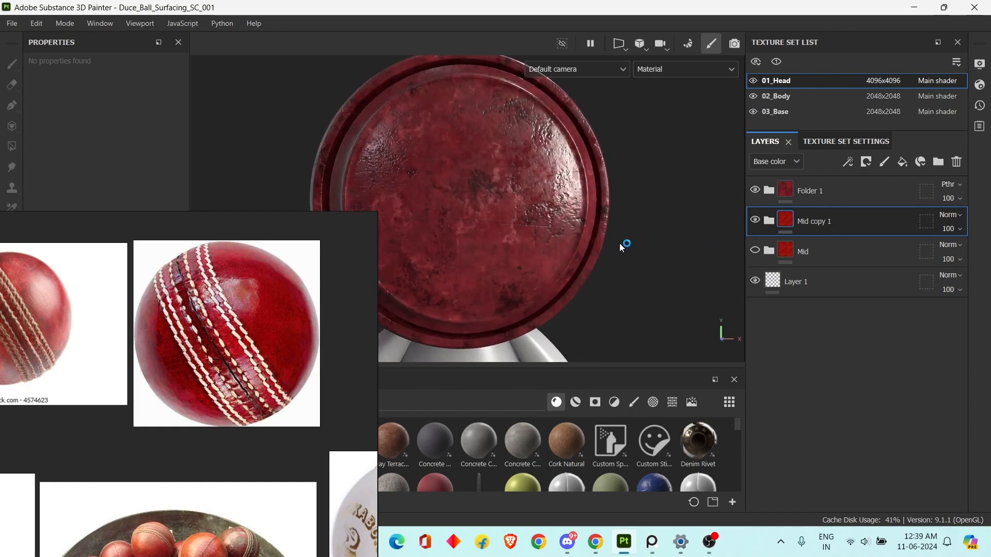
alt+middle_drag(619, 244, 663, 236)
shift+right_drag(663, 237, 637, 281)
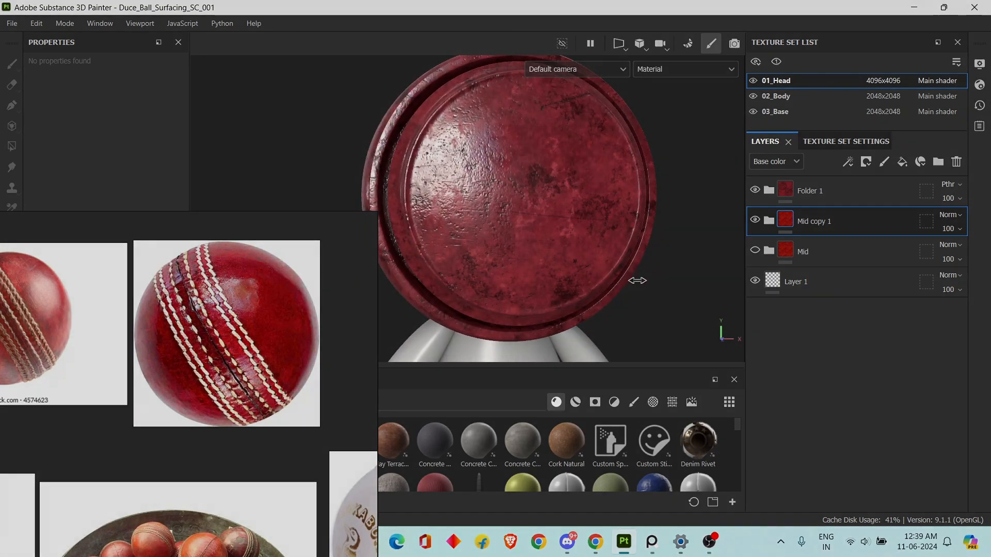
scroll(622, 279, down, 4)
alt+drag(623, 278, 638, 278)
Find the dark worn ball on the reference board and compare it with the finished leather on the head.
scroll(221, 386, down, 7)
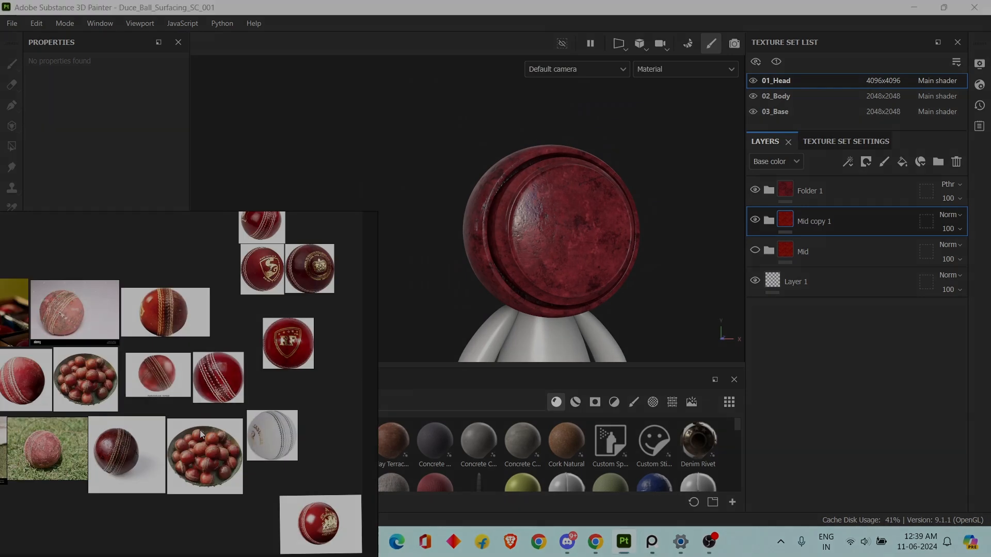
scroll(124, 453, up, 6)
mouse_move(124, 454)
middle_down()
mouse_move(183, 414)
mouse_move(168, 400)
mouse_move(188, 424)
middle_up()
scroll(184, 414, up, 4)
scroll(168, 399, up, 2)
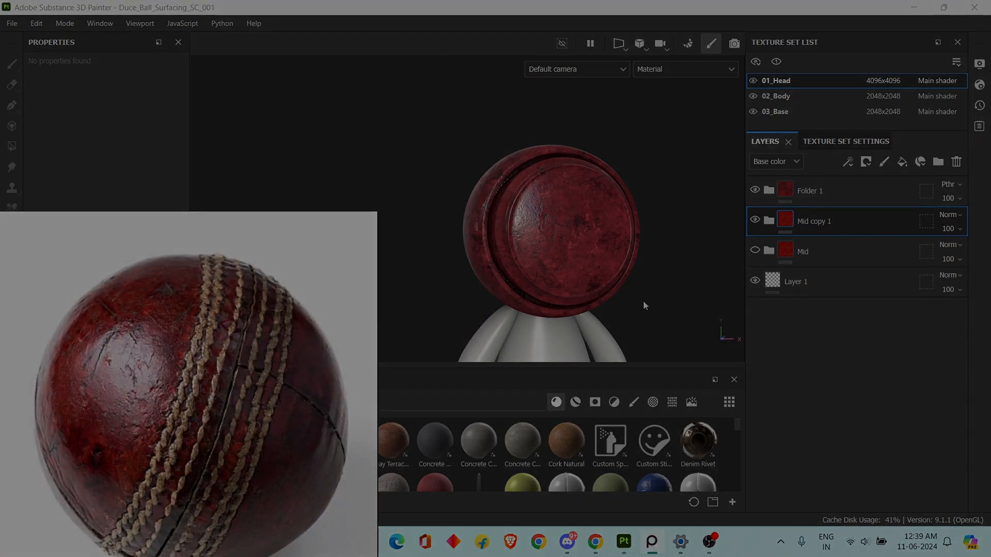
alt+middle_drag(645, 300, 630, 296)
scroll(630, 296, up, 3)
alt+drag(632, 295, 623, 274)
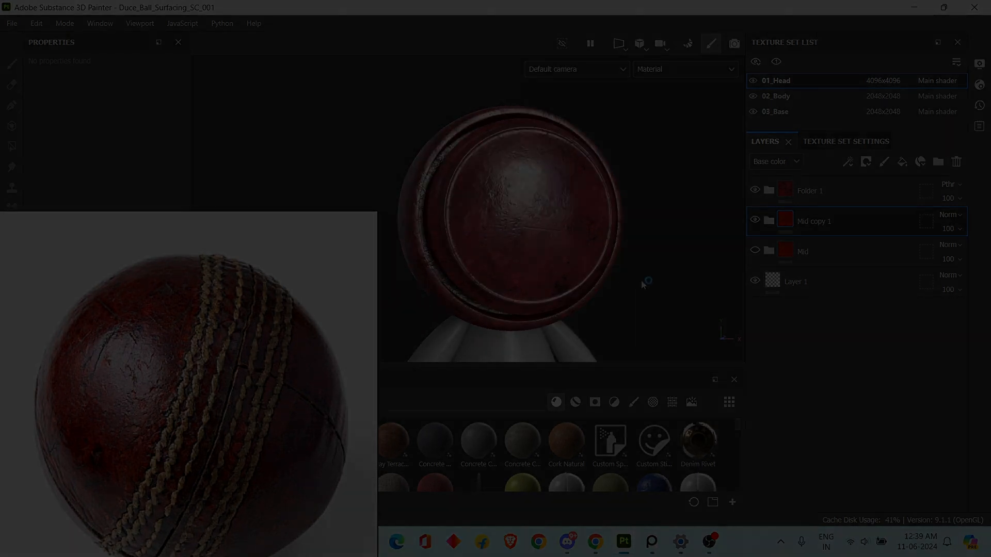